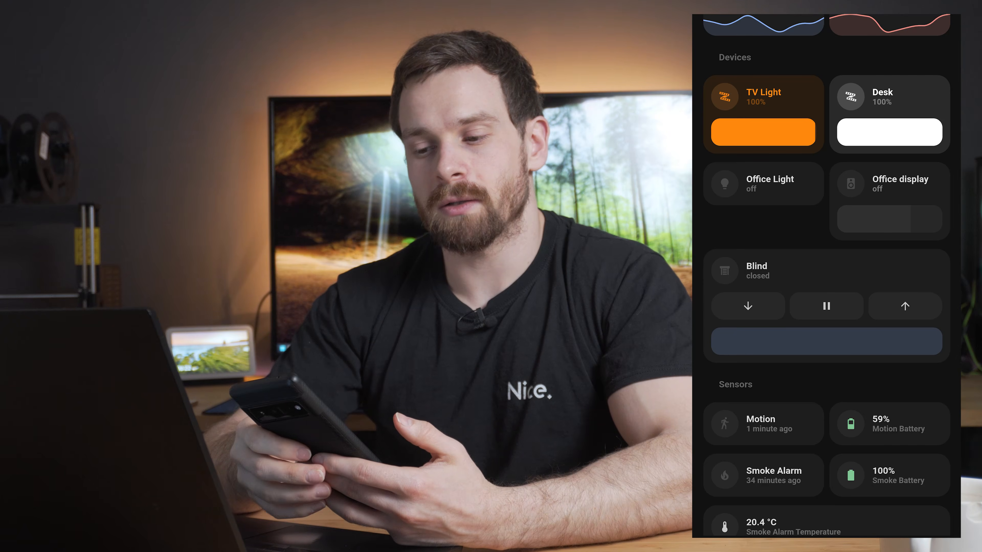
# Step: Look over the Office room page of the Minimalist dashboard, and switch to the Mushroom dashboard
pyautogui.scroll(-2, 827, 276)
pyautogui.scroll(2, 826, 275)
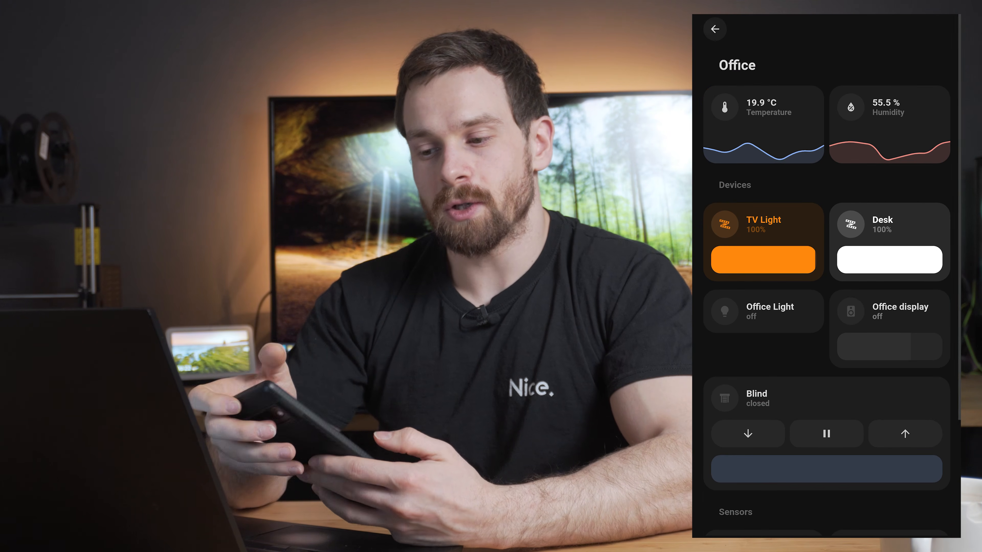
pyautogui.click(715, 29)
pyautogui.moveTo(694, 310); pyautogui.dragTo(860, 310)
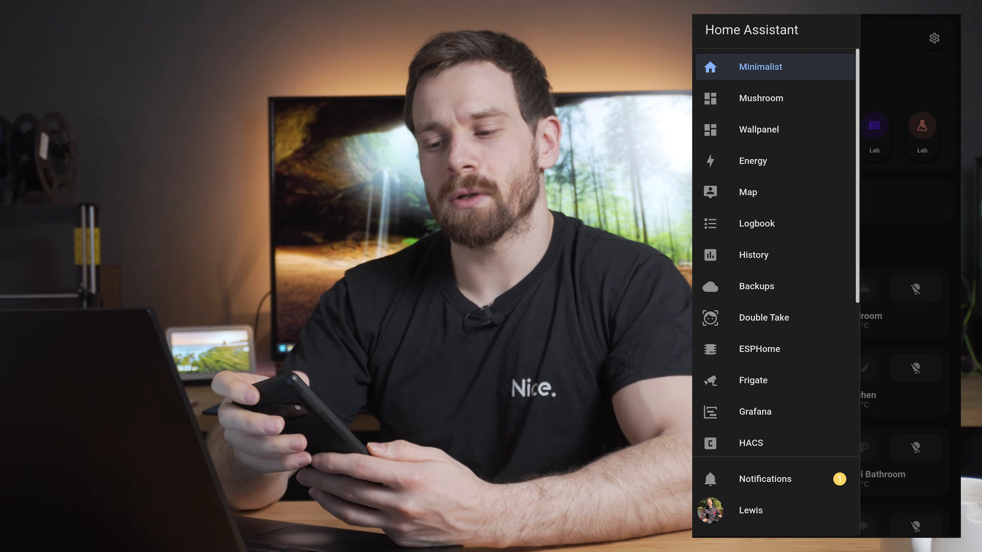
pyautogui.click(761, 98)
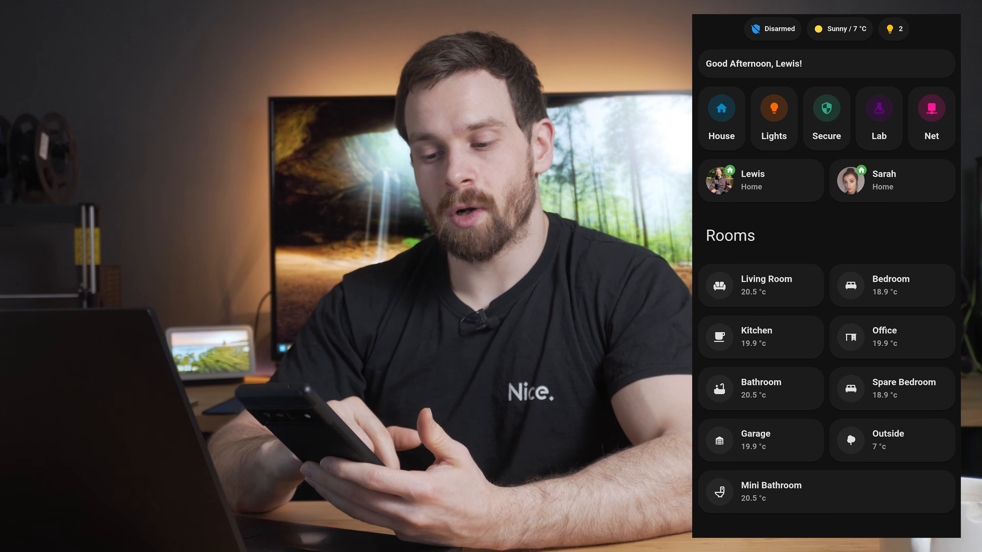
# Step: Review the temperature, device and sensor cards of the Office room in the Mushroom dashboard, and return to its home view
pyautogui.click(892, 337)
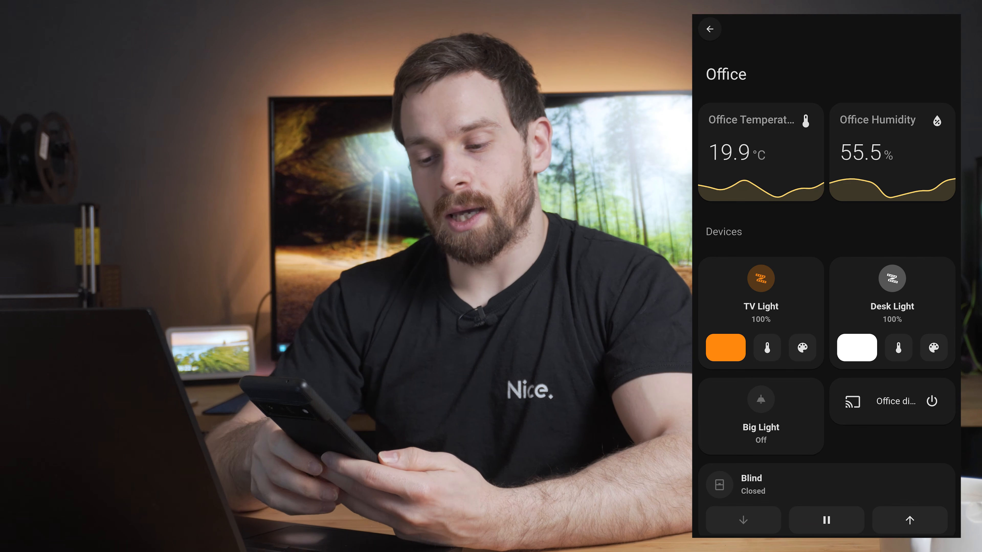
pyautogui.scroll(-1, 826, 276)
pyautogui.scroll(-5, 827, 276)
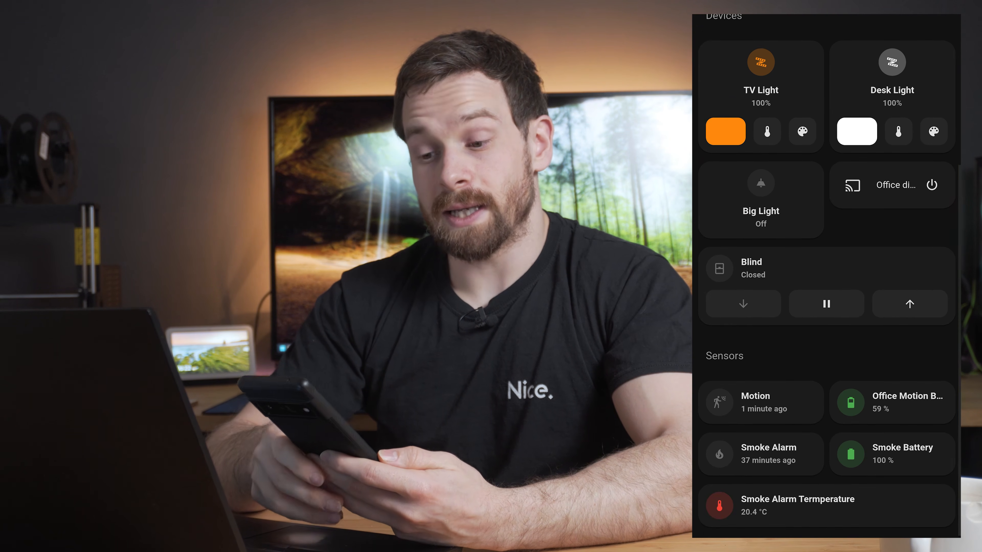
pyautogui.scroll(5, 826, 276)
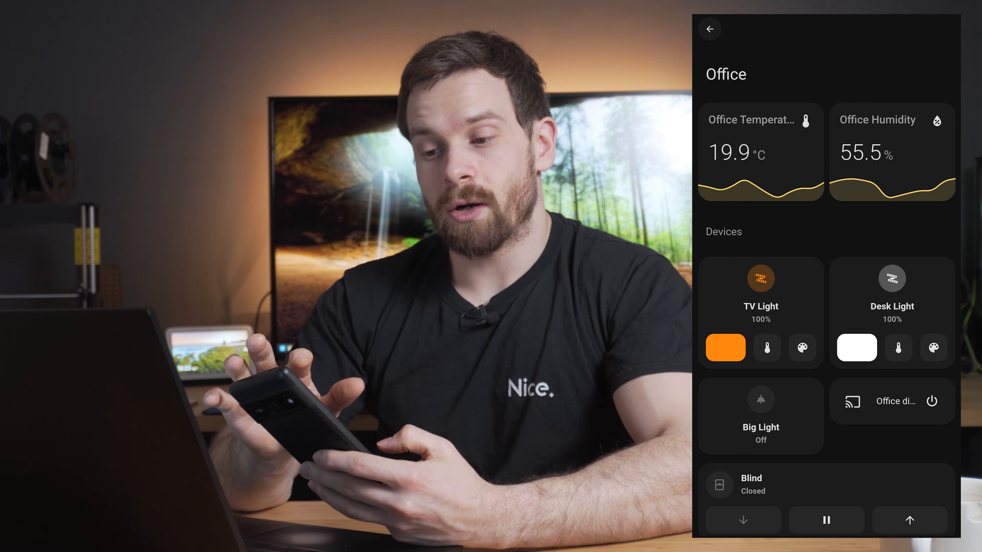
pyautogui.click(709, 29)
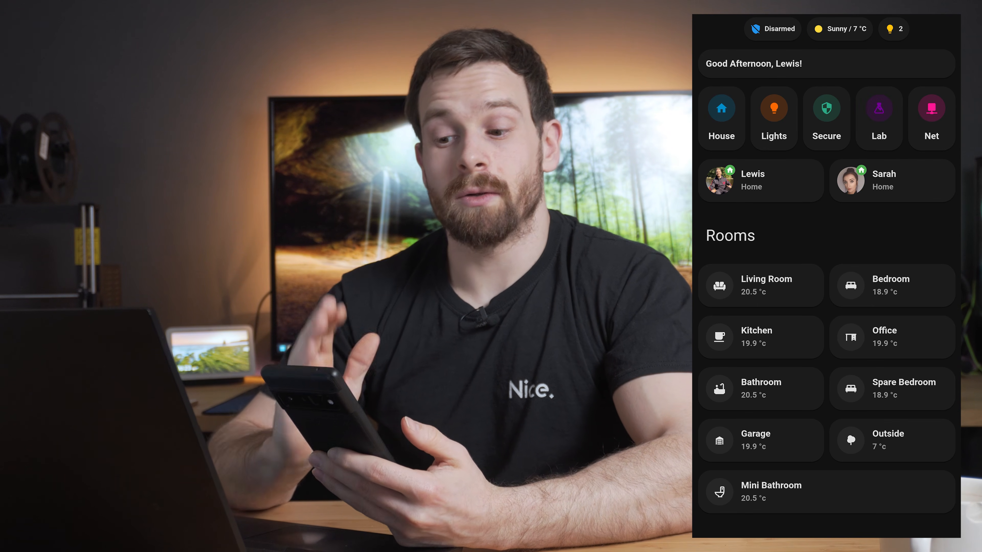
# Step: Switch the phone to the light theme and review the room list and Office page of the Minimalist dashboard
pyautogui.moveTo(827, 16); pyautogui.dragTo(827, 271)
pyautogui.moveTo(827, 445); pyautogui.dragTo(826, 174)
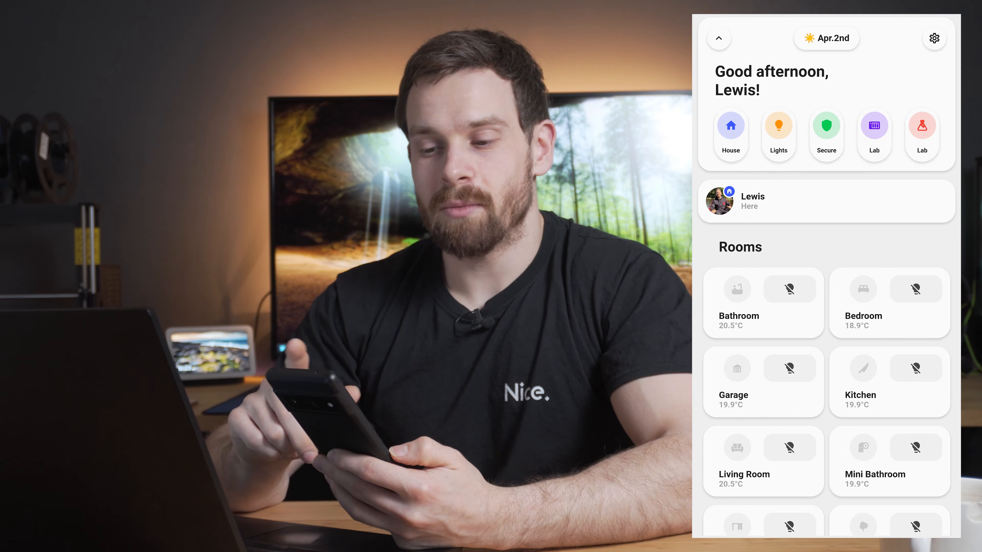
pyautogui.scroll(-3, 889, 383)
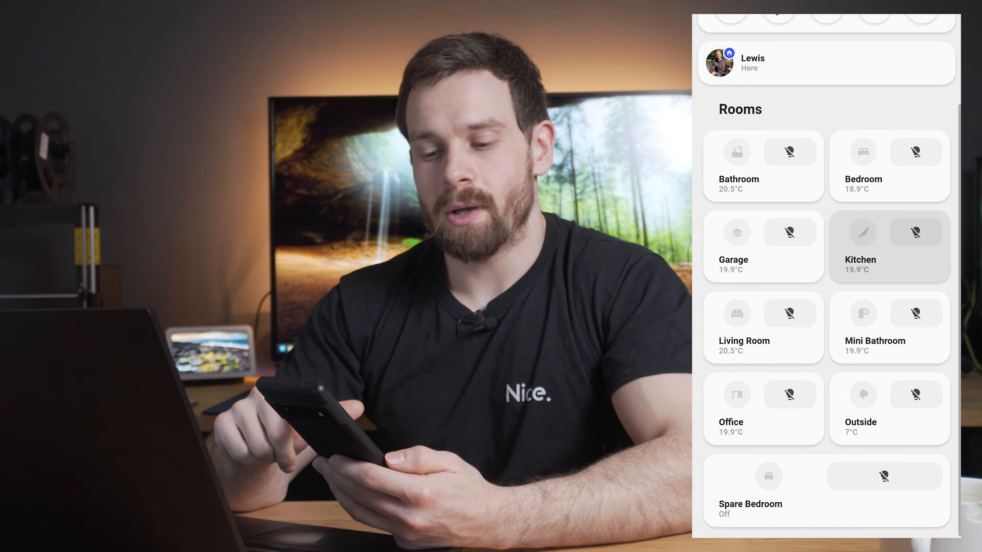
pyautogui.click(764, 413)
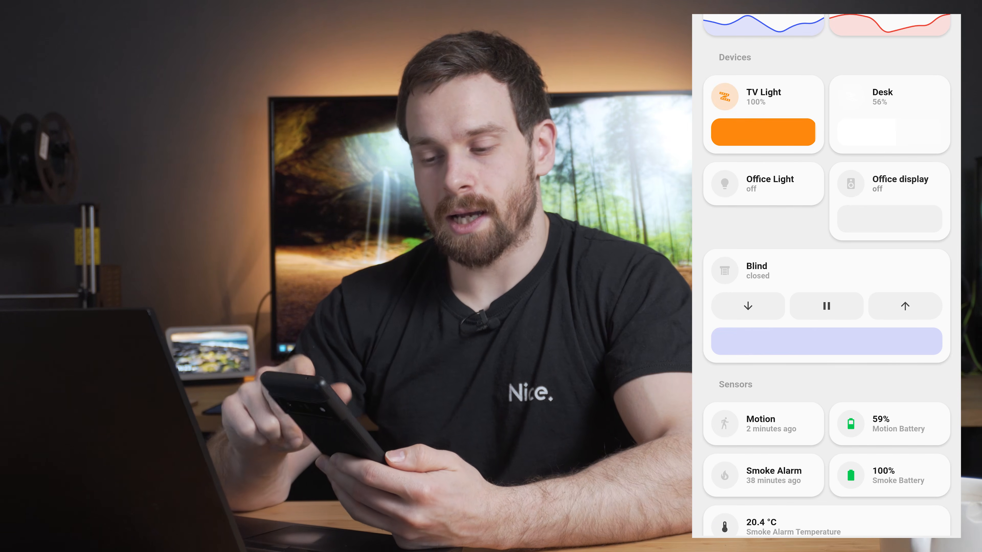
pyautogui.scroll(3, 826, 271)
pyautogui.click(714, 29)
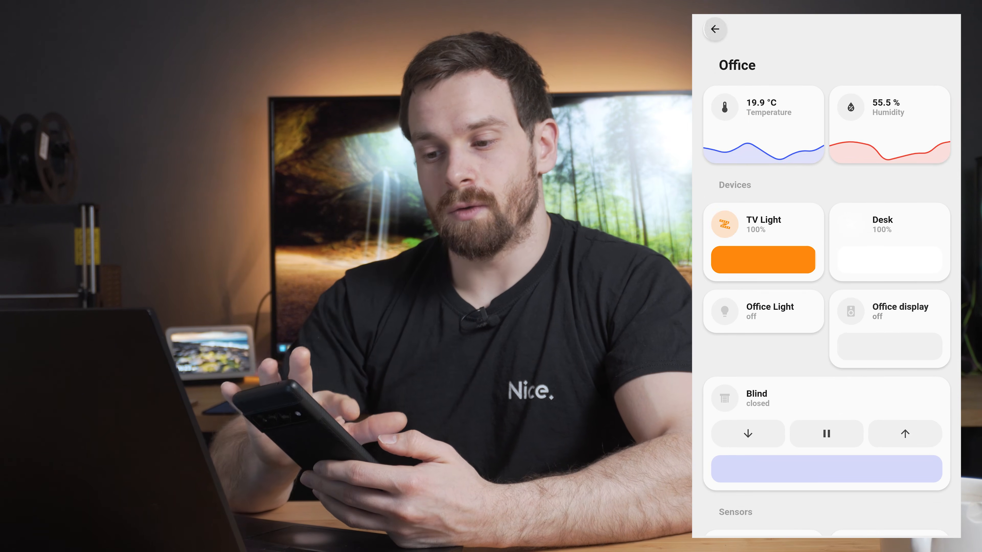
# Step: Switch to the Mushroom dashboard and look over its Office room page in the light theme
pyautogui.click(718, 37)
pyautogui.click(760, 98)
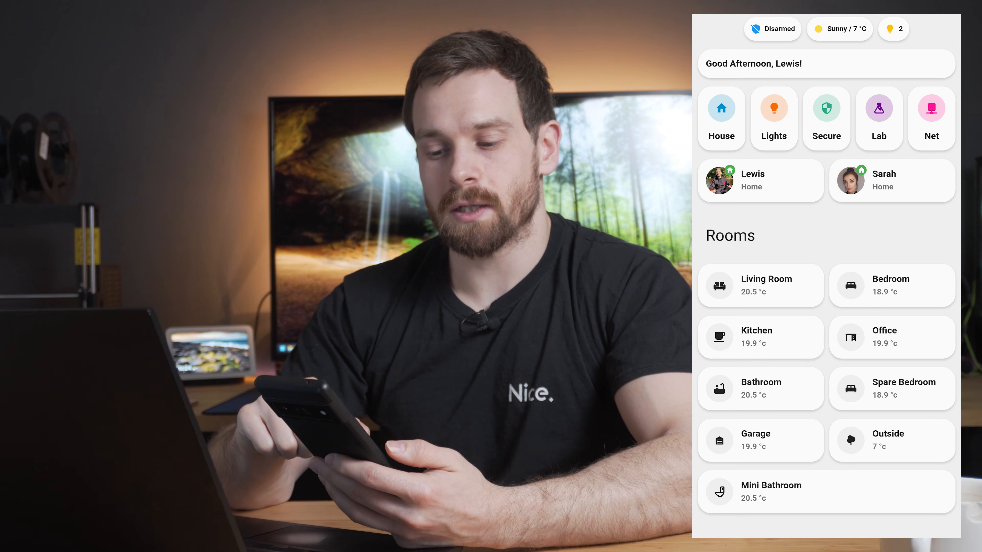
pyautogui.click(892, 337)
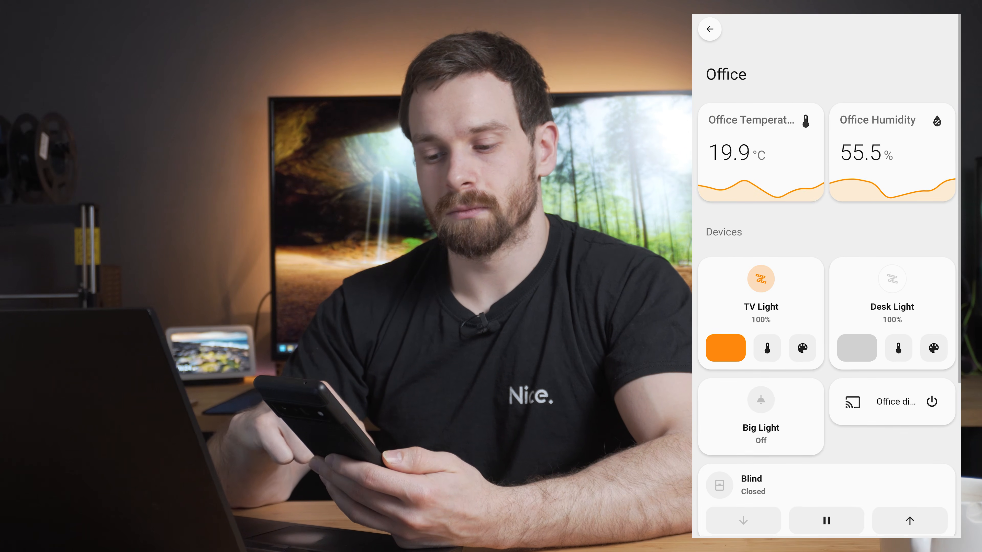
pyautogui.scroll(-3, 827, 310)
pyautogui.scroll(3, 826, 309)
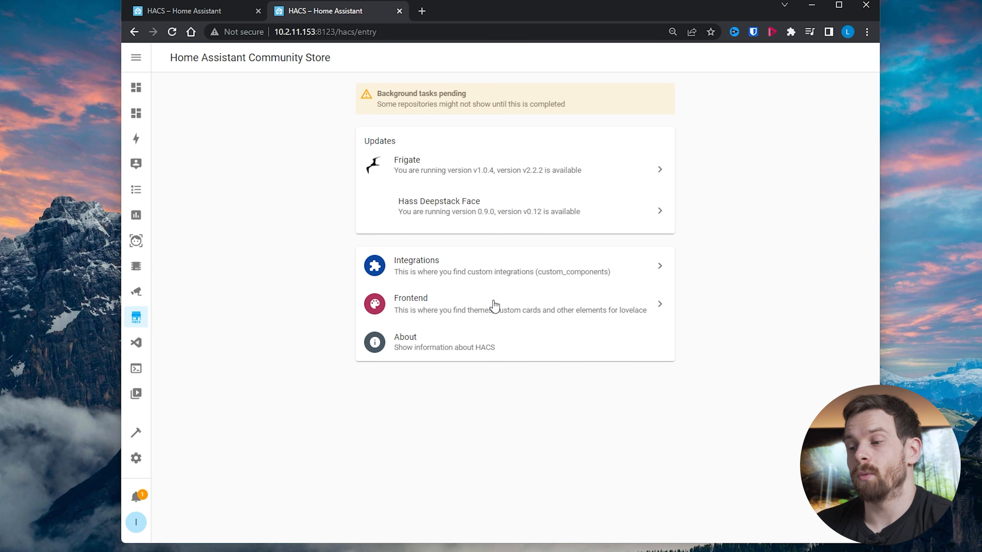
# Step: In the HACS Frontend section, search the repositories available for download for "mushroom"
pyautogui.click(435, 303)
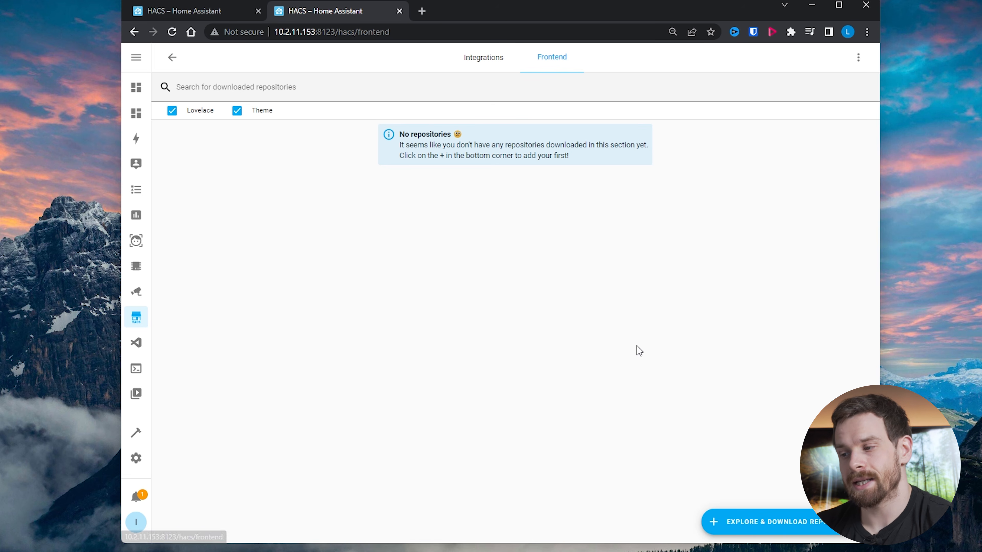
pyautogui.click(758, 526)
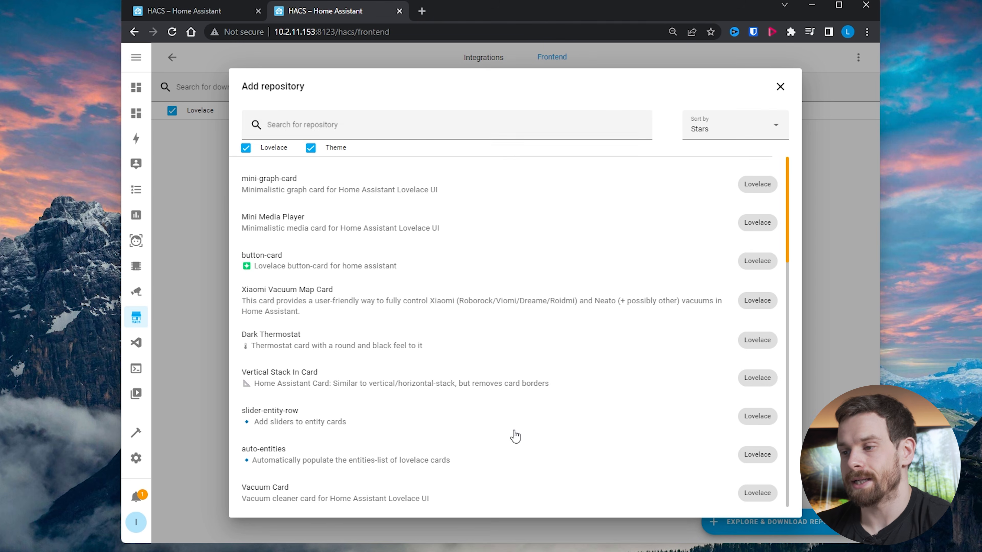
pyautogui.click(348, 130)
pyautogui.write('mushroom')
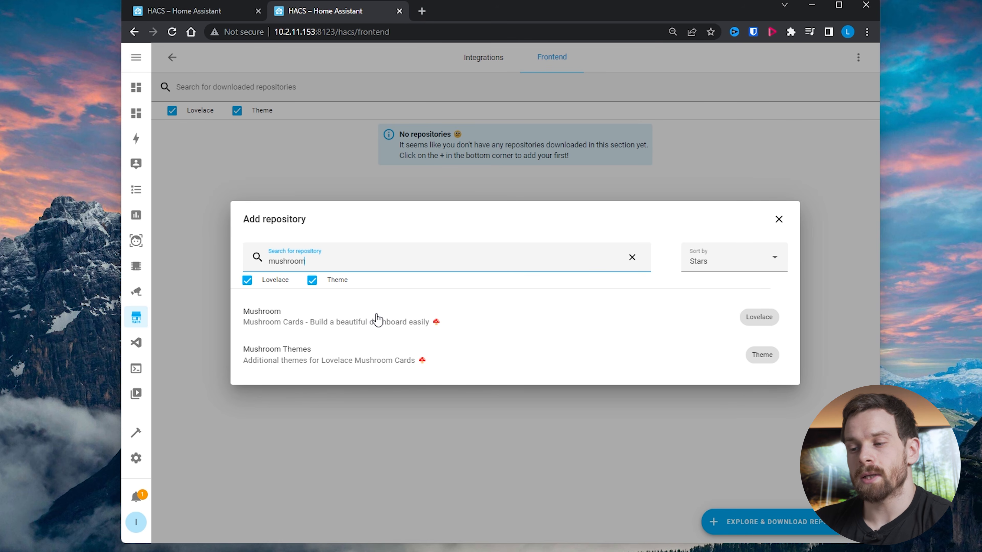
# Step: Download version v1.3.1 of the Mushroom Lovelace cards repository
pyautogui.click(345, 321)
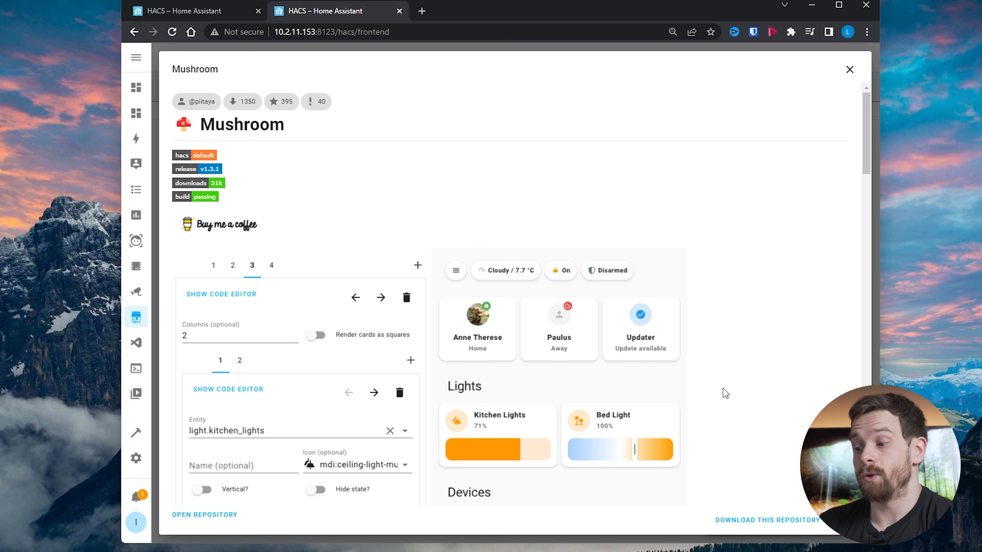
pyautogui.click(777, 521)
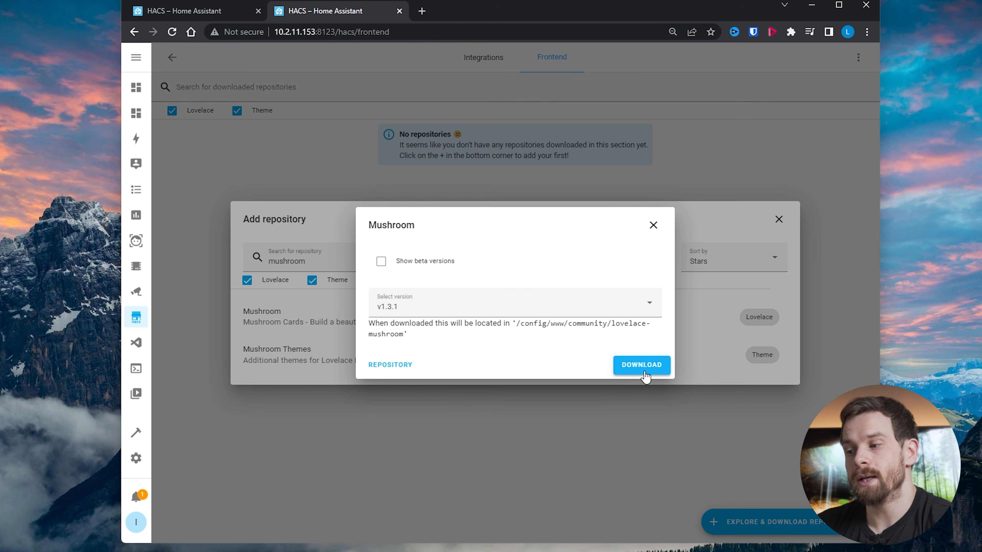
pyautogui.click(658, 367)
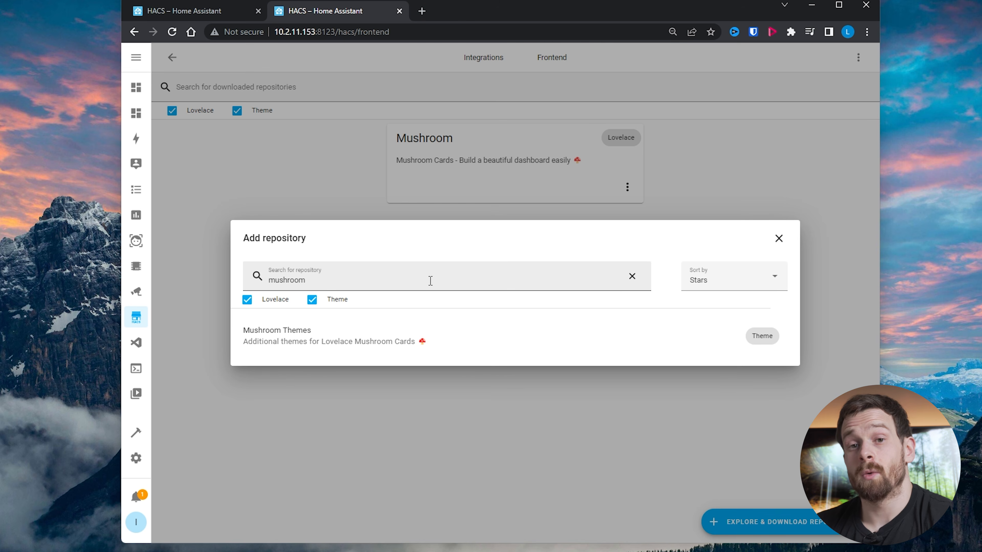
pyautogui.click(540, 333)
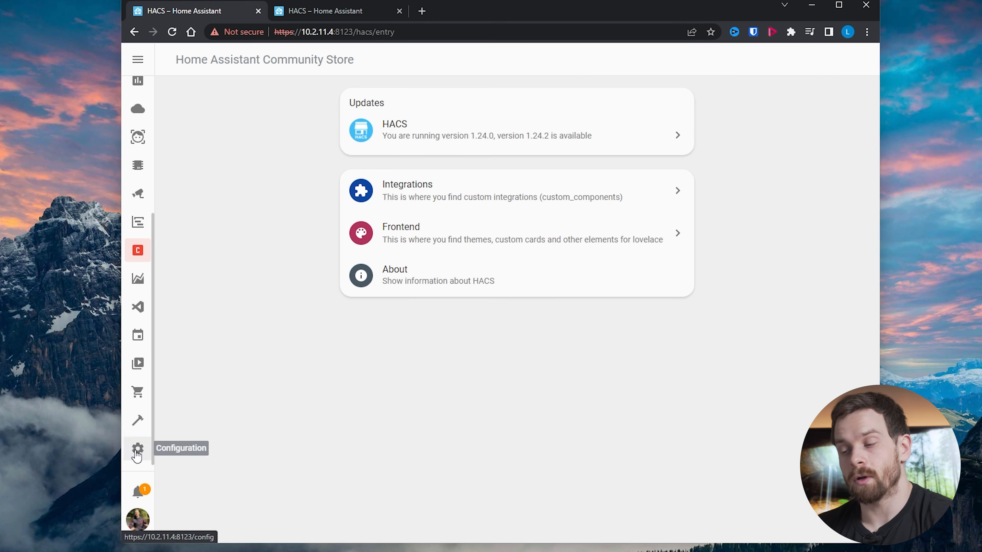
# Step: Create a new dashboard titled "Mushroom Guide" in the Home Assistant dashboards configuration, keeping it shown in the sidebar
pyautogui.click(138, 449)
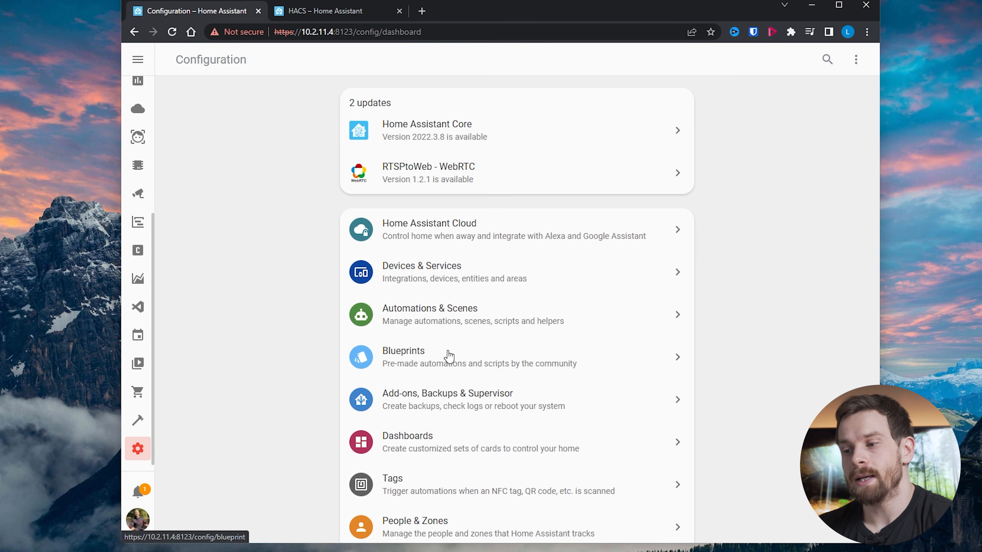
pyautogui.scroll(-2, 448, 356)
pyautogui.click(445, 405)
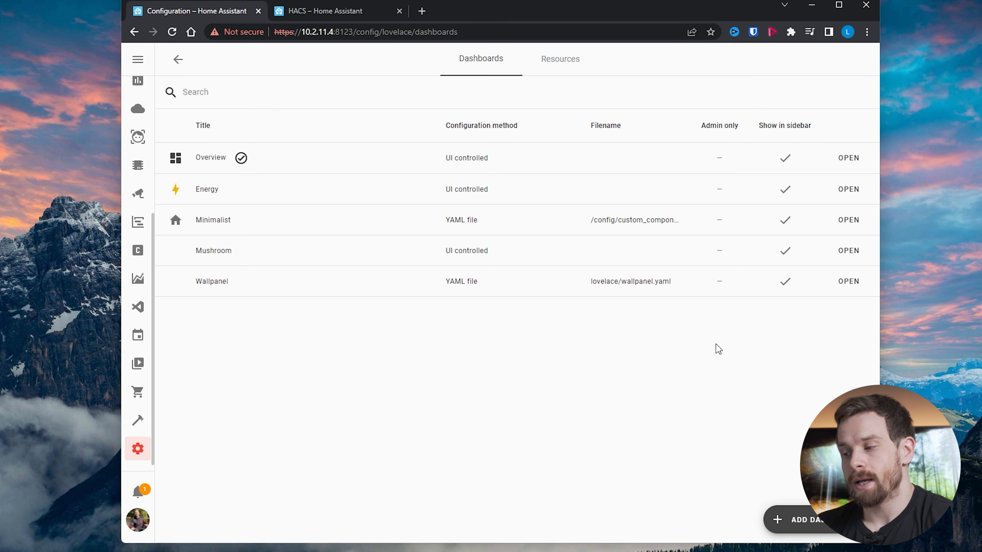
pyautogui.click(797, 519)
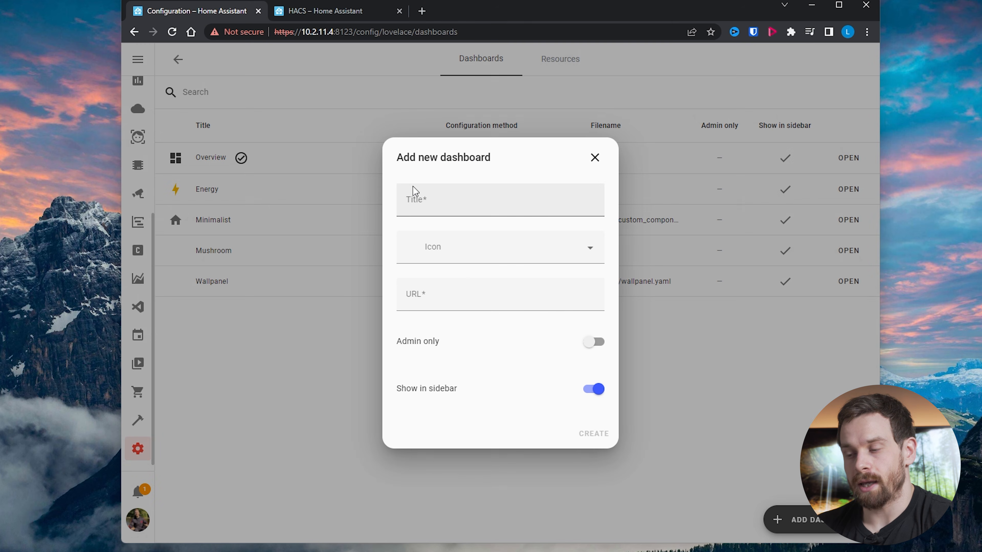
pyautogui.write('Mushro')
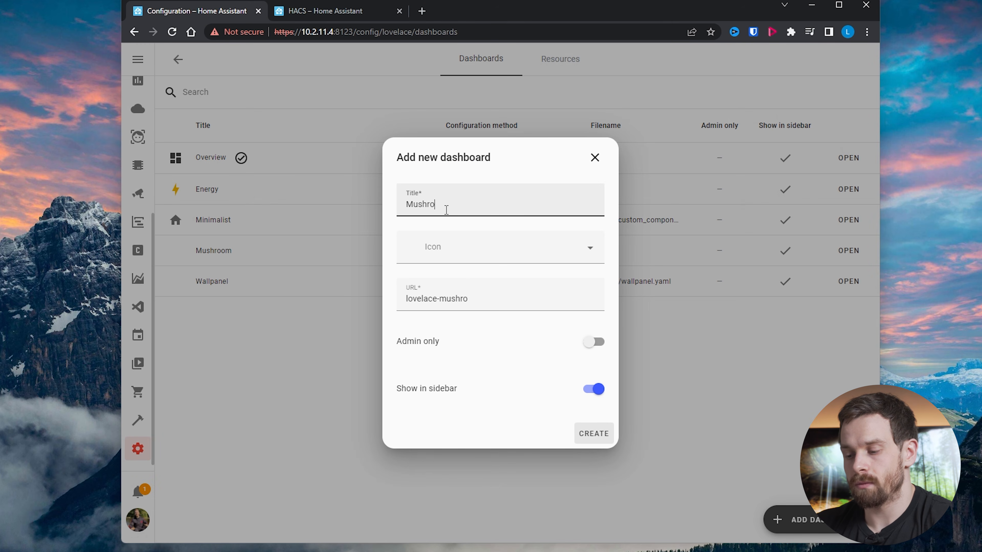
pyautogui.write('om-Guide')
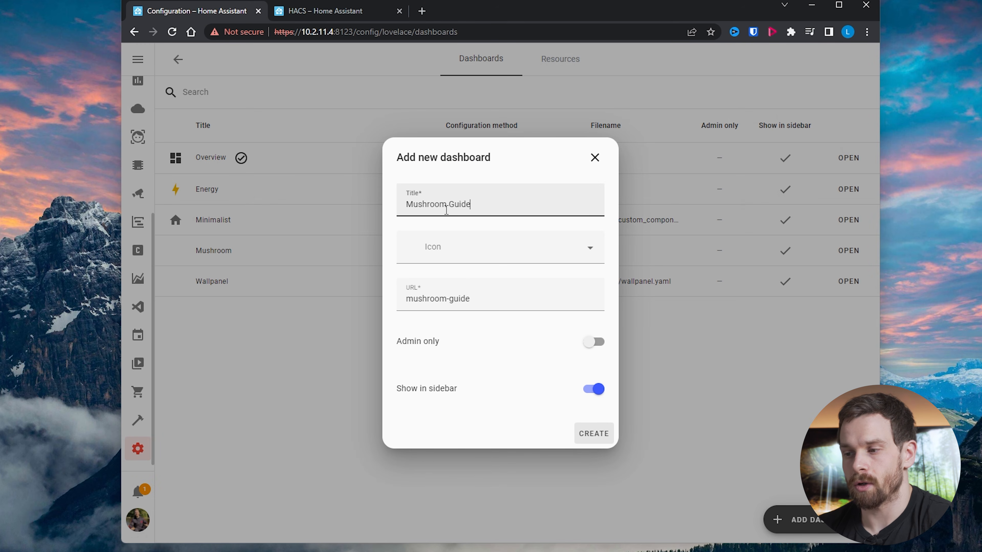
pyautogui.click(594, 434)
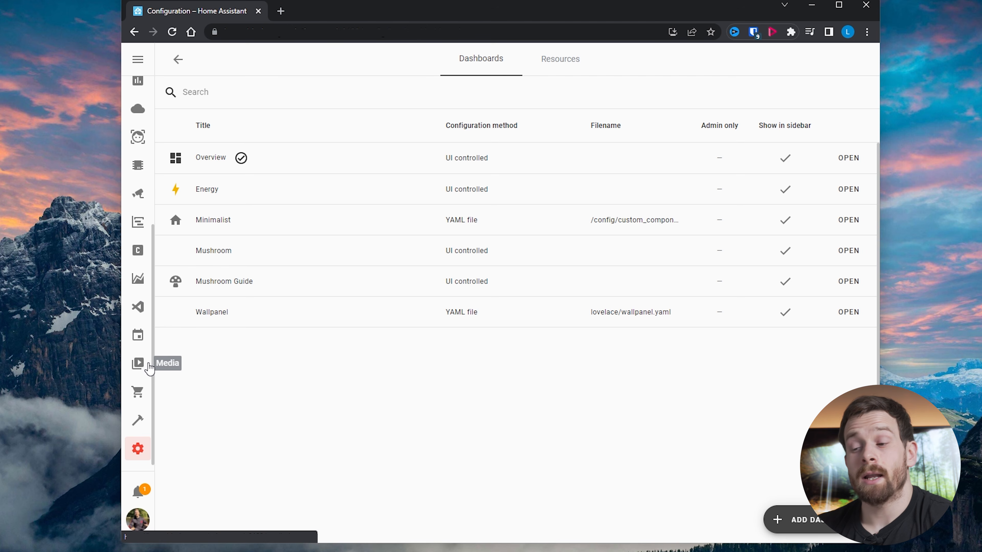
# Step: Open the Mushroom Guide dashboard for editing and take control of it, starting with an empty dashboard
pyautogui.scroll(6, 139, 232)
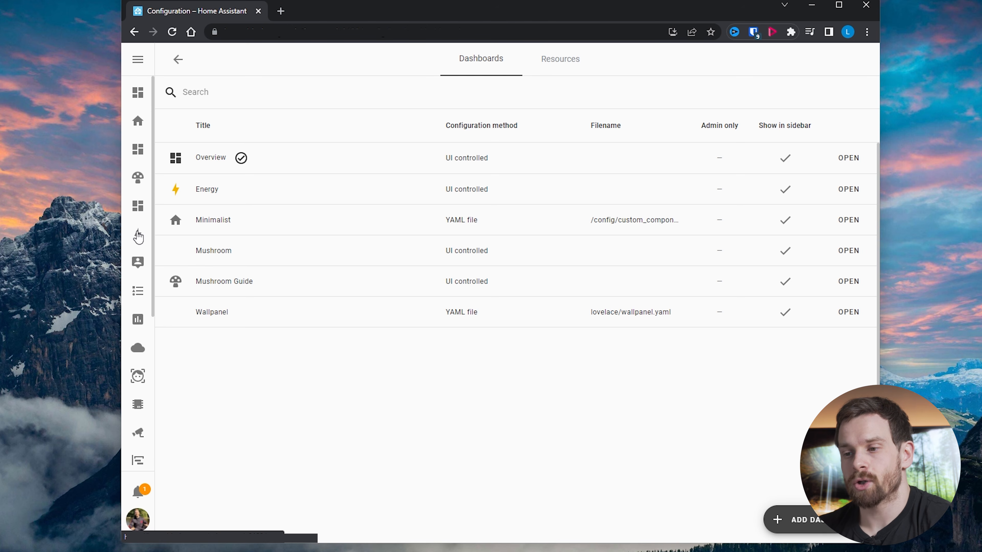
pyautogui.click(138, 179)
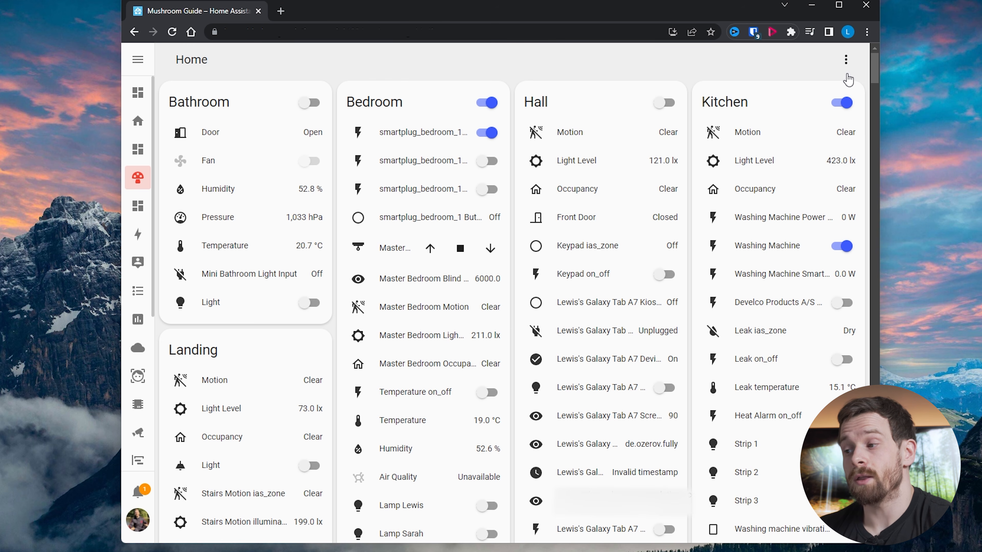
pyautogui.click(850, 65)
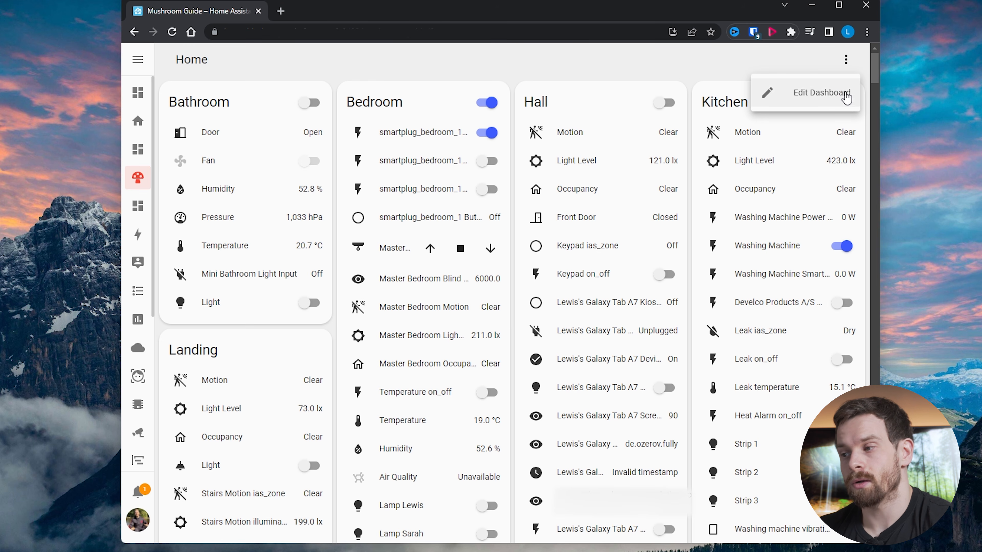
pyautogui.click(824, 95)
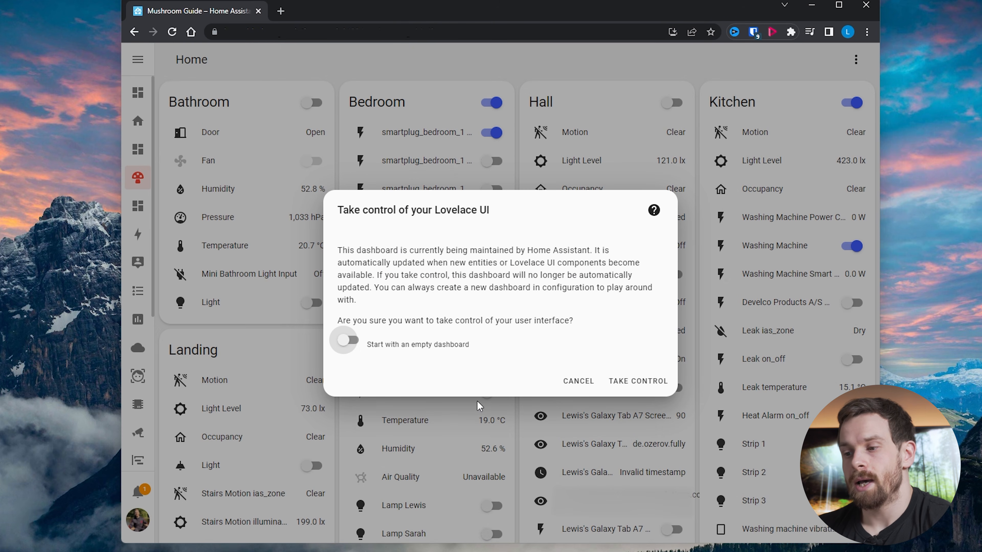
pyautogui.click(346, 342)
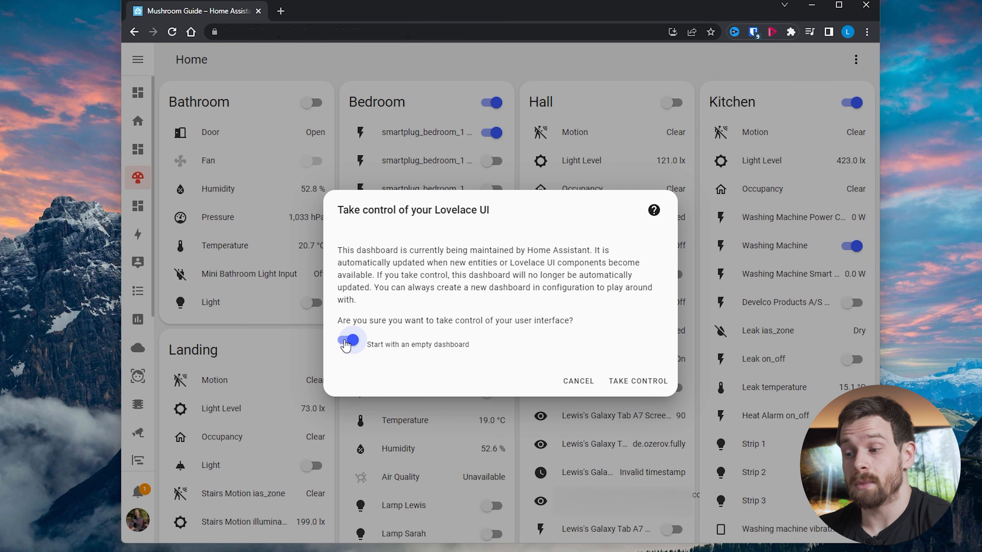
pyautogui.click(643, 382)
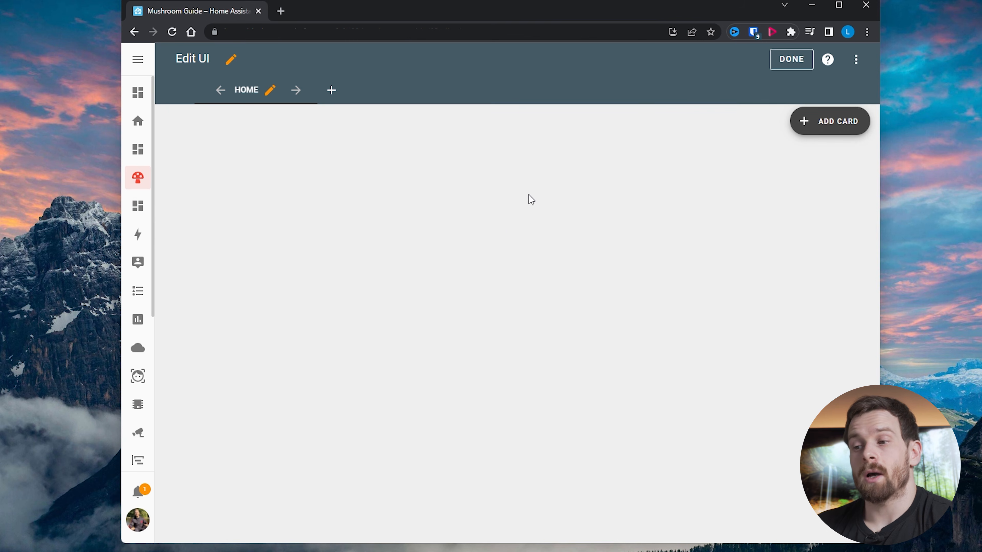
# Step: Examine the Mushroom cards available to add to the Home view and the room layout of the Minimalist dashboard
pyautogui.click(827, 128)
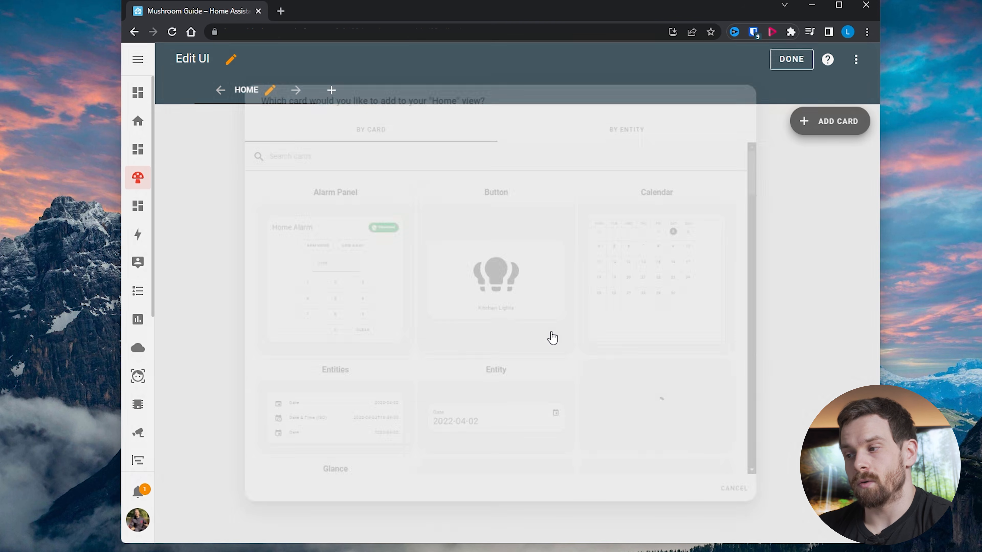
pyautogui.scroll(-20, 555, 344)
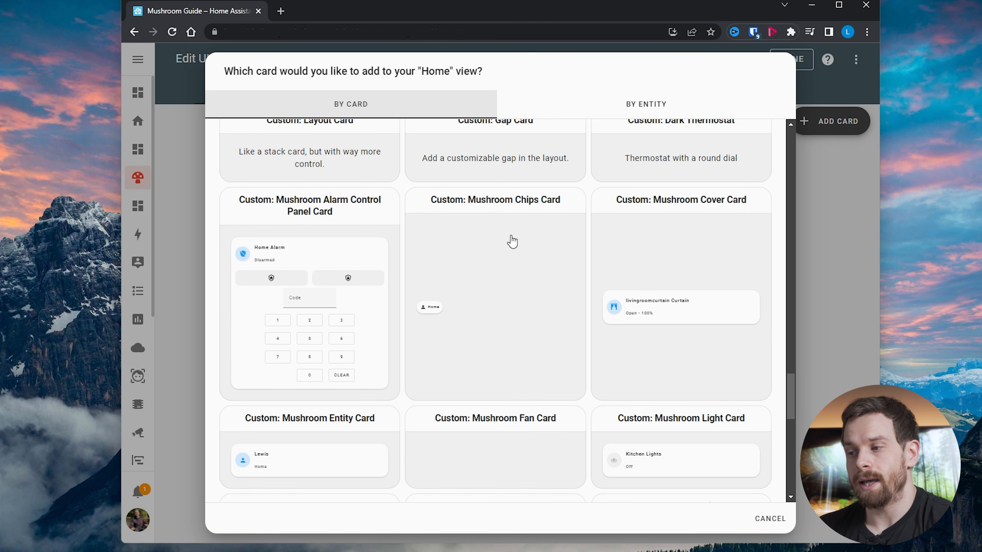
pyautogui.scroll(1, 511, 241)
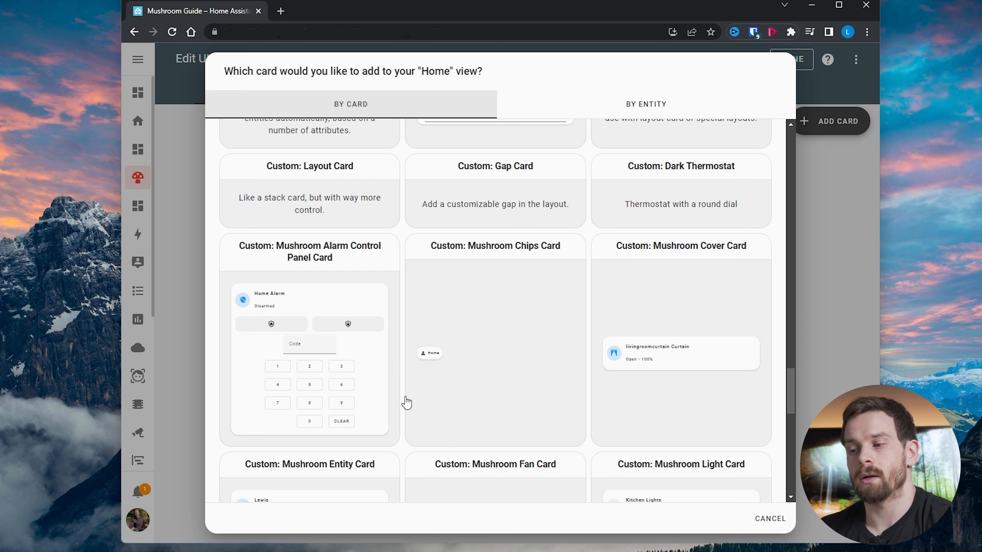
pyautogui.scroll(-1, 405, 401)
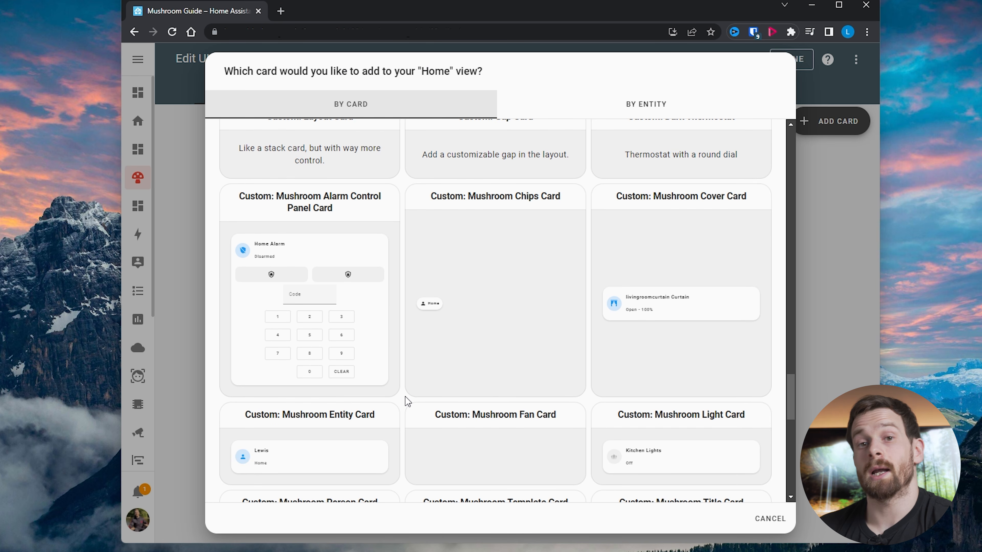
pyautogui.scroll(-1, 437, 317)
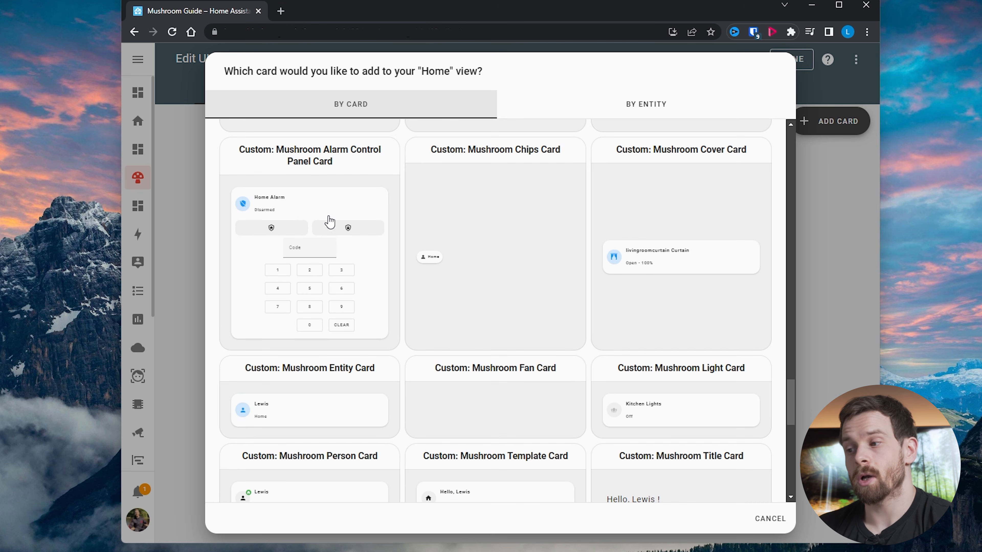
pyautogui.scroll(-2, 679, 171)
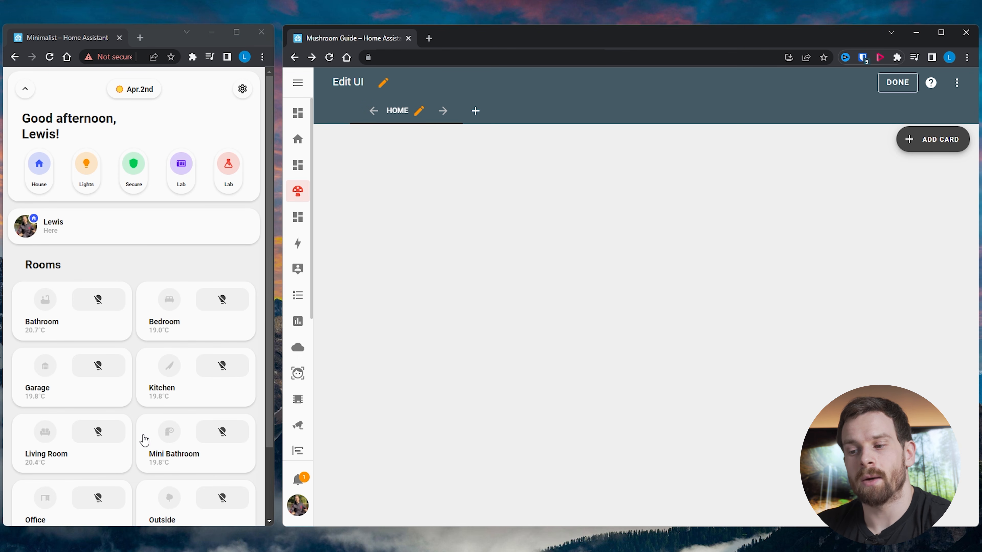
pyautogui.scroll(-1, 144, 441)
pyautogui.scroll(-1, 100, 352)
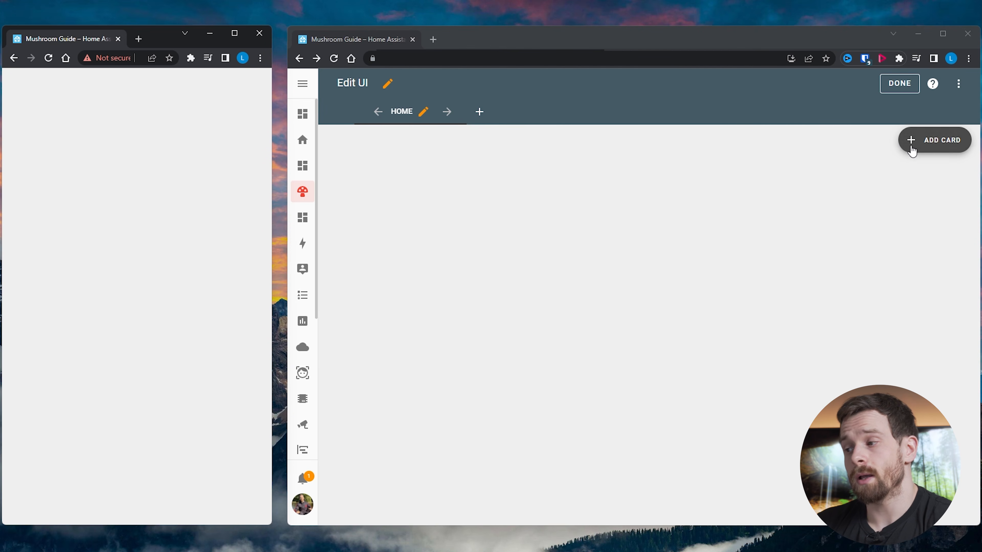
# Step: Add a Mushroom Chips Card to the Home view of the Mushroom Guide dashboard
pyautogui.click(926, 148)
pyautogui.scroll(-20, 692, 375)
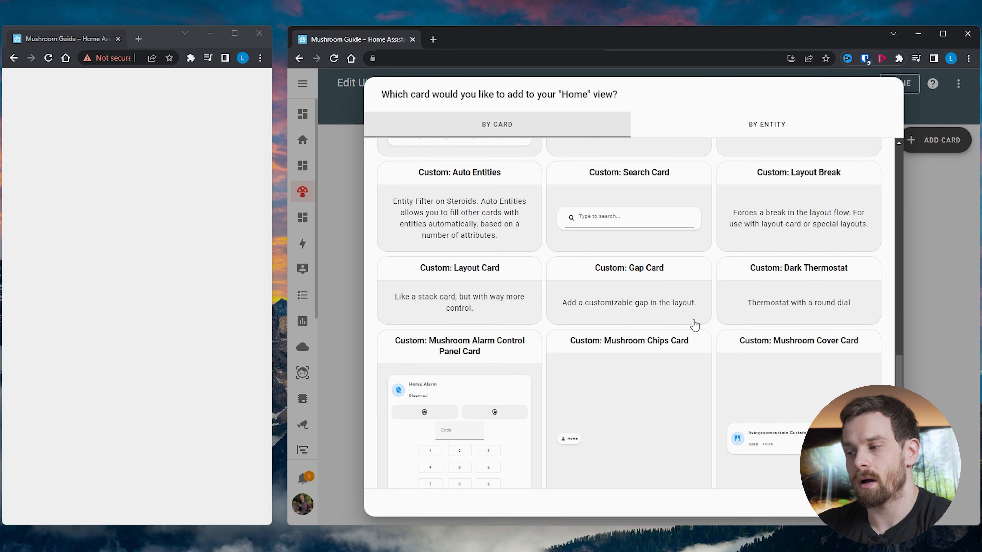
pyautogui.scroll(-2, 693, 325)
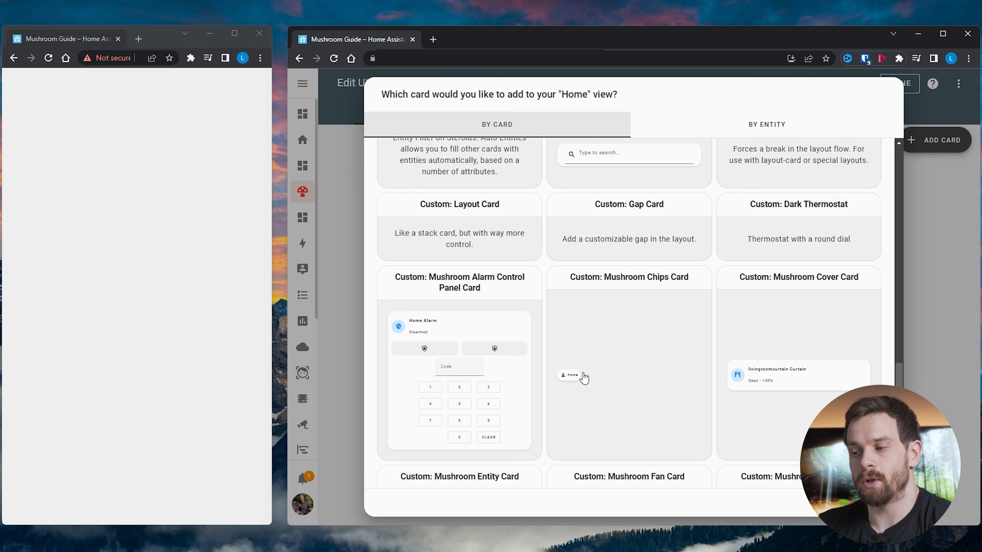
pyautogui.click(585, 381)
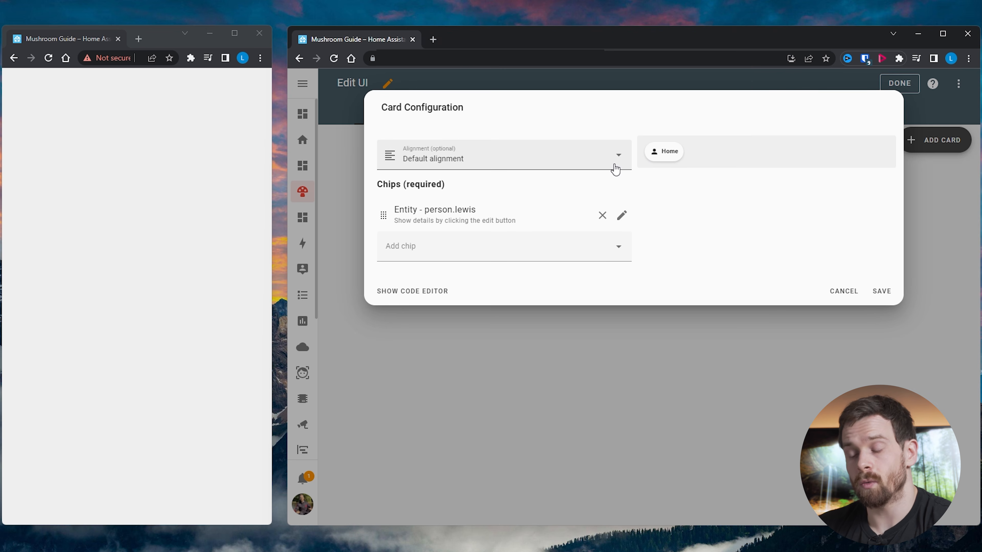
# Step: Replace the default person entity chip in the chips card with an Alarm chip
pyautogui.click(603, 222)
pyautogui.click(442, 217)
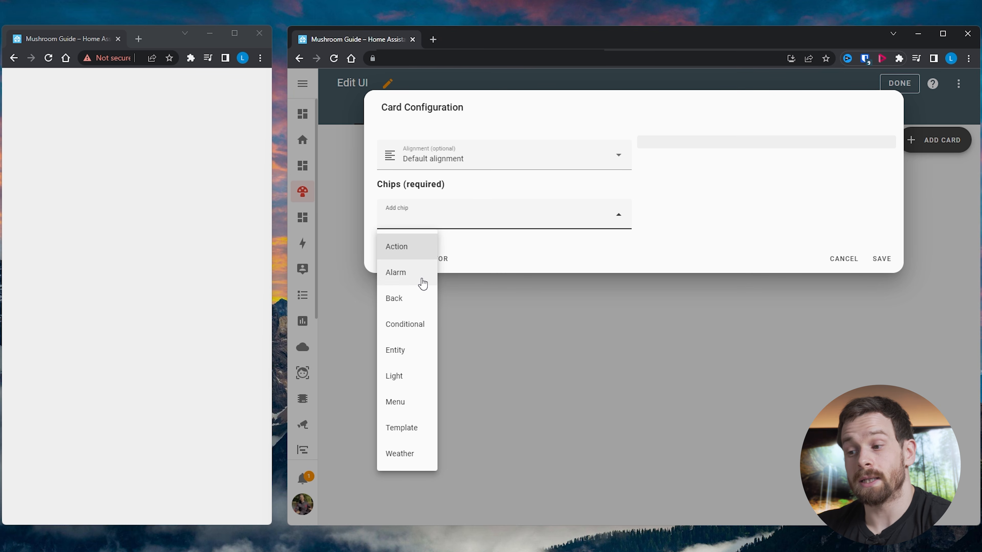
pyautogui.click(410, 278)
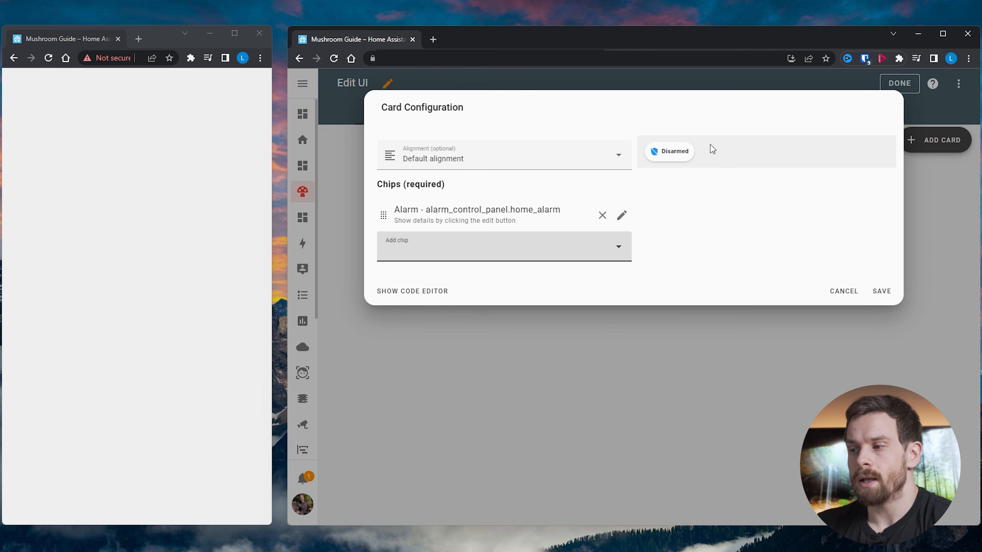
# Step: Name the Home Alarm chip "Alarm" and set its content to State, keeping the default icon and actions
pyautogui.click(621, 217)
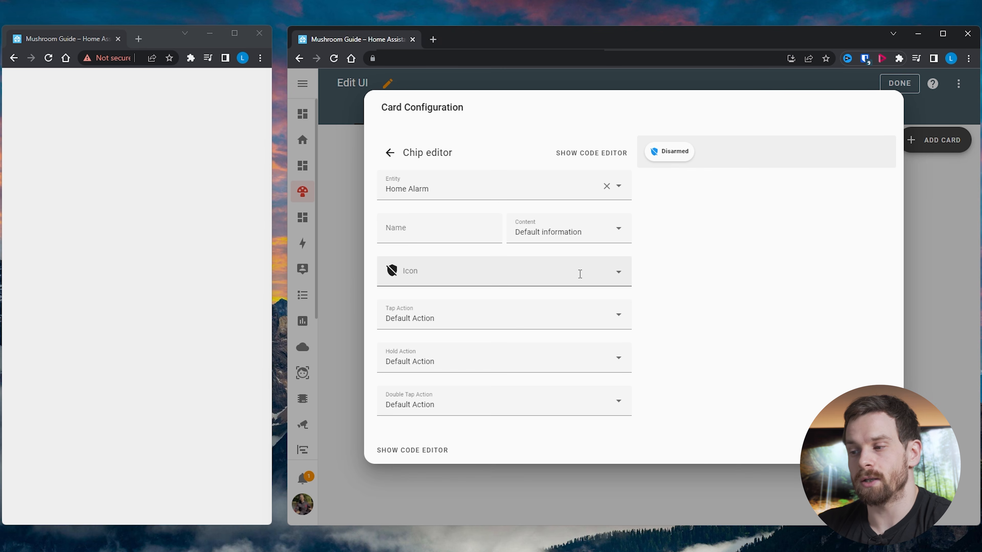
pyautogui.click(618, 276)
pyautogui.click(618, 276)
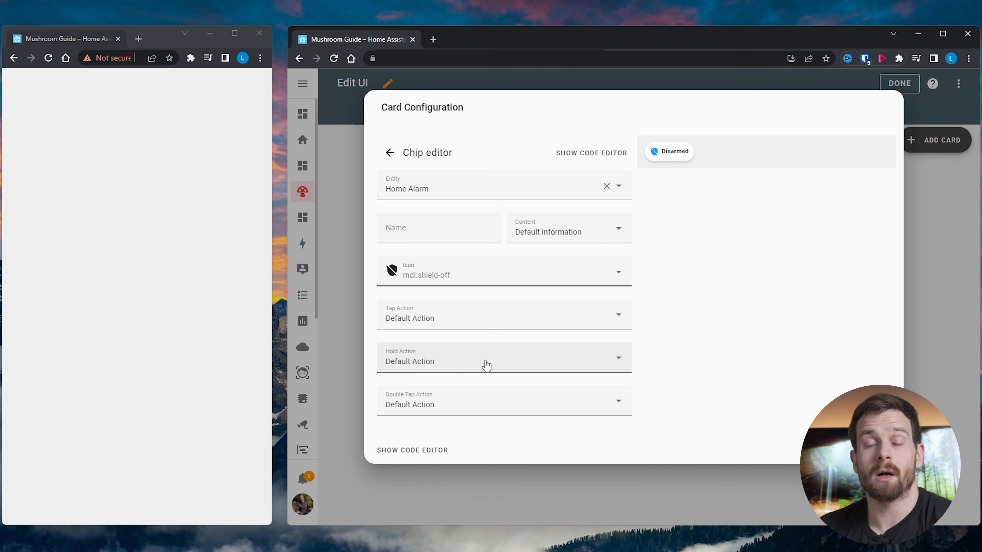
pyautogui.click(425, 227)
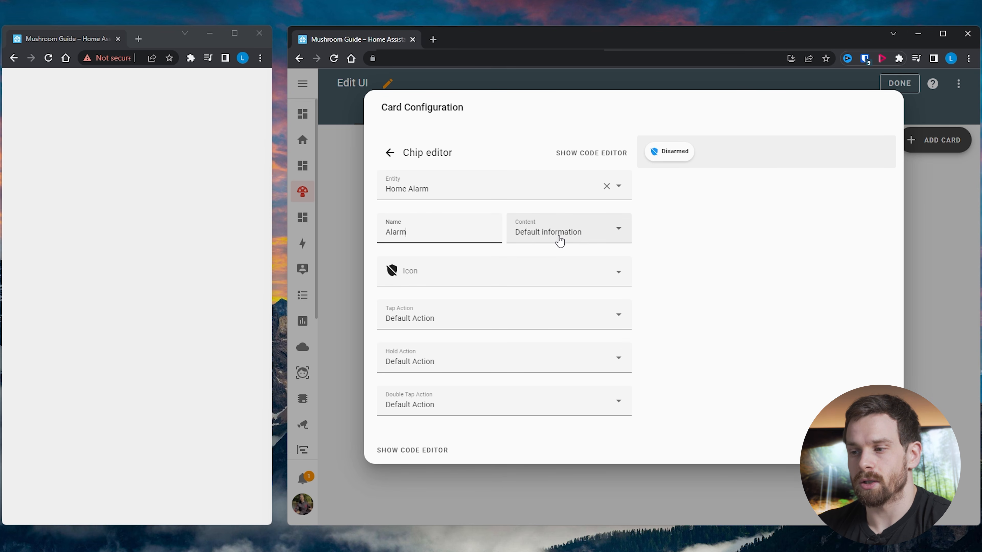
pyautogui.click(561, 238)
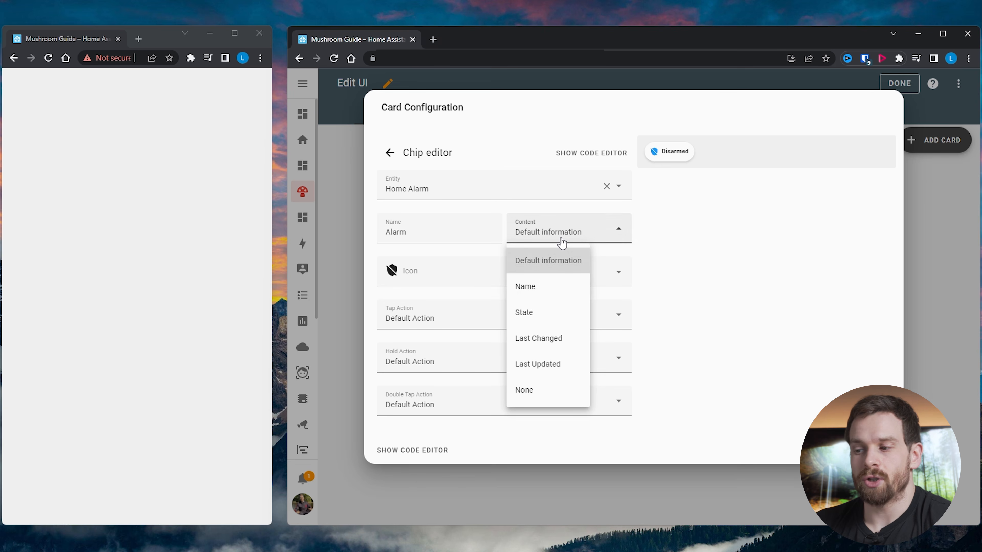
pyautogui.click(539, 286)
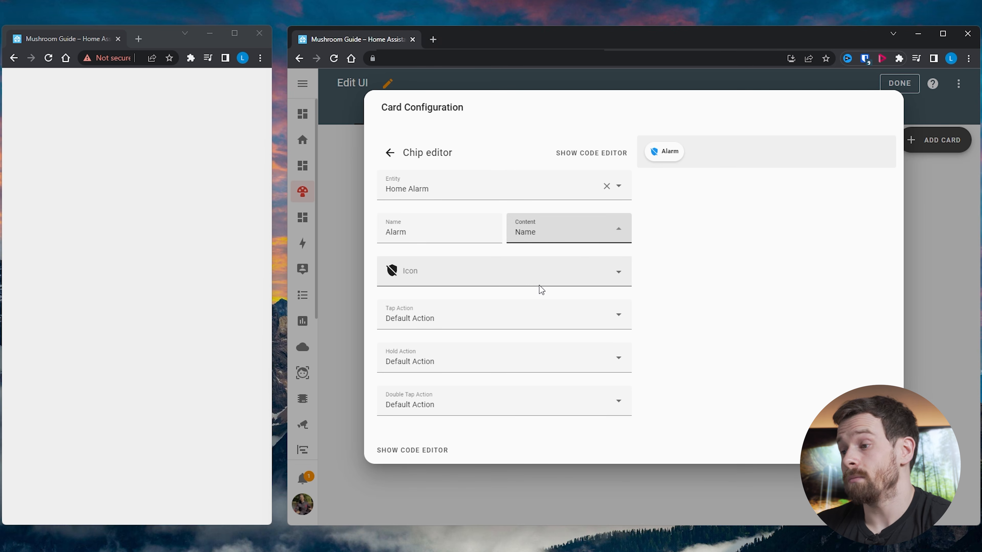
pyautogui.click(565, 229)
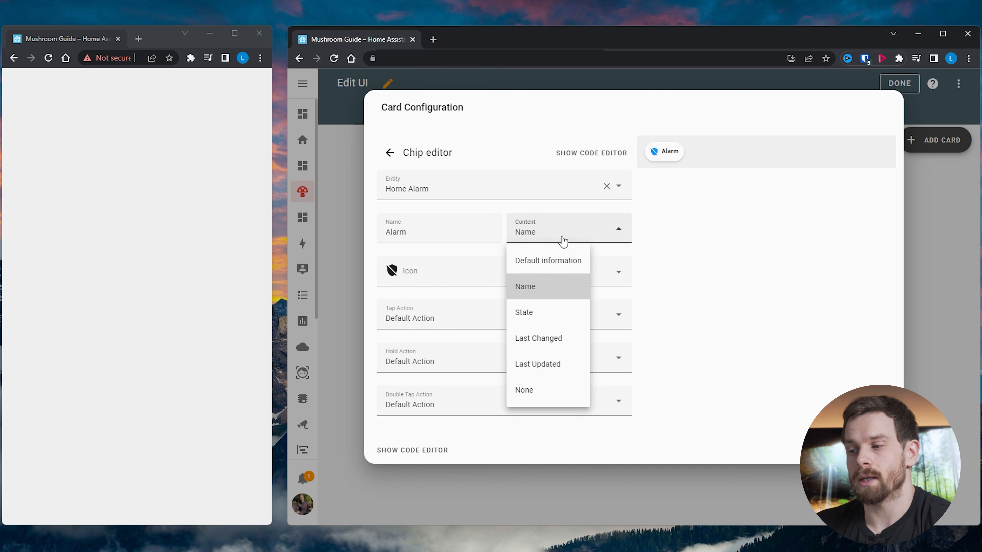
pyautogui.click(545, 313)
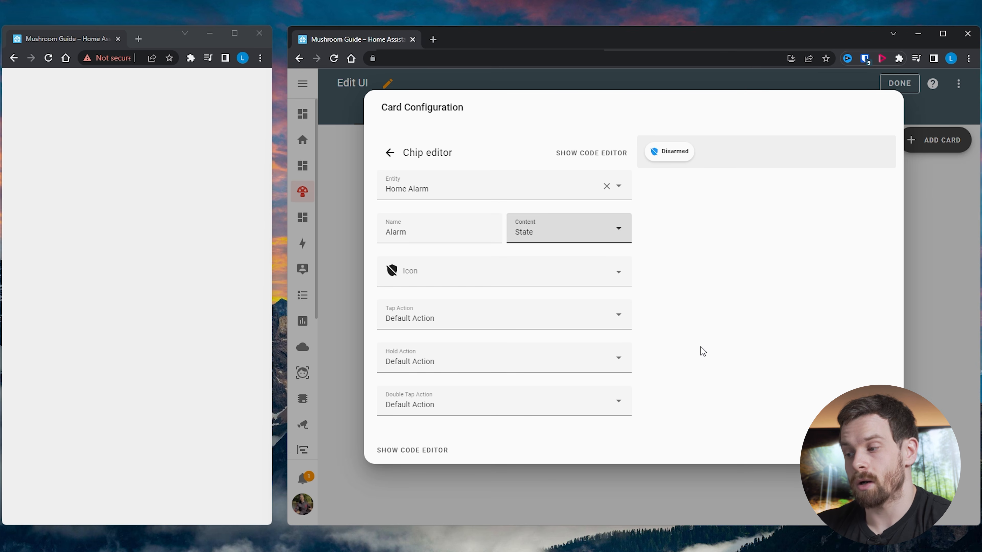
pyautogui.click(390, 153)
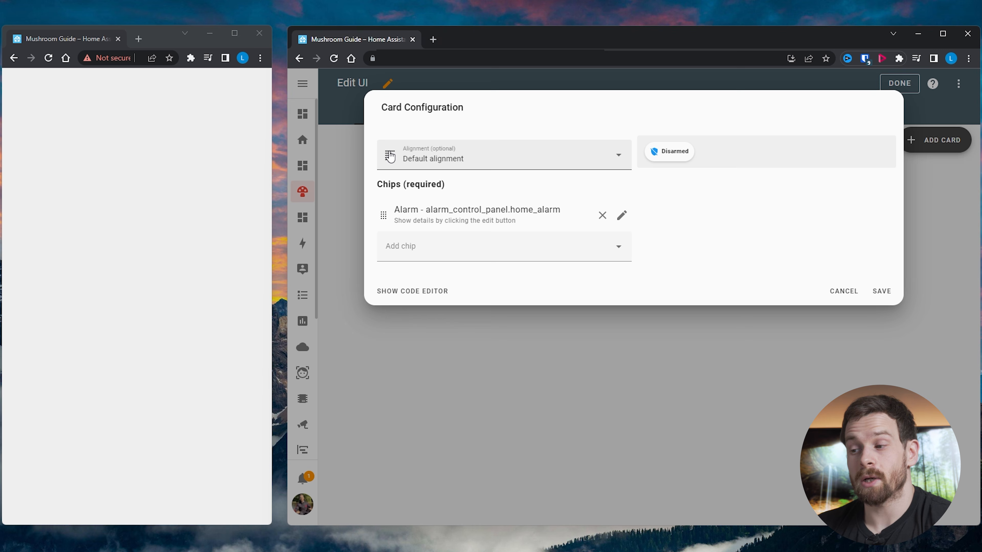
# Step: Add a Weather chip to the card and enable both its conditions and temperature display
pyautogui.click(500, 259)
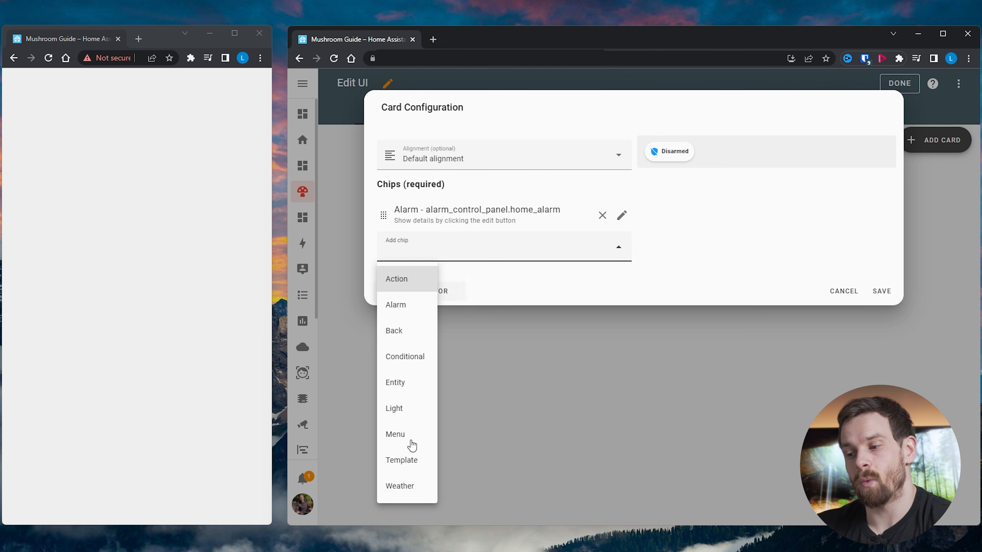
pyautogui.click(402, 486)
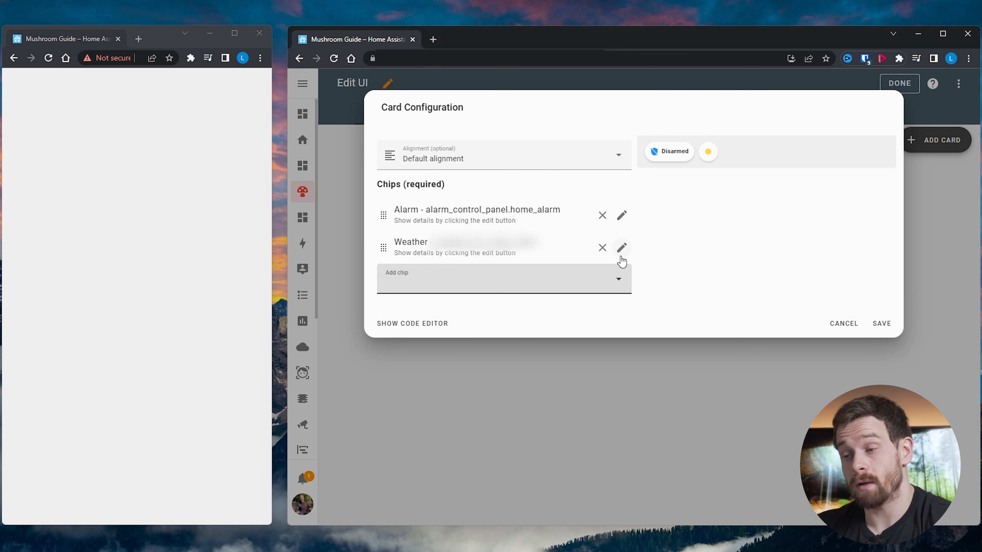
pyautogui.click(621, 248)
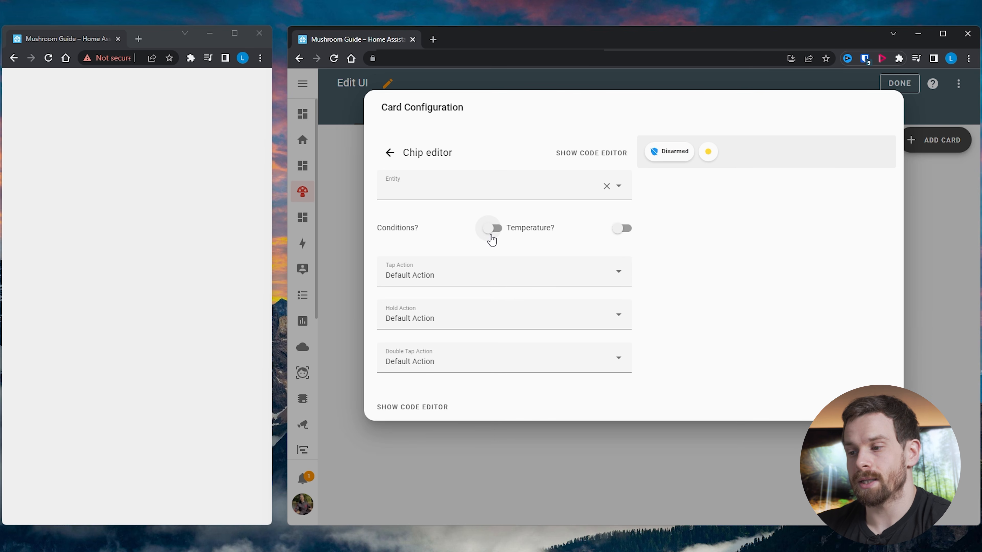
pyautogui.click(490, 229)
pyautogui.click(622, 229)
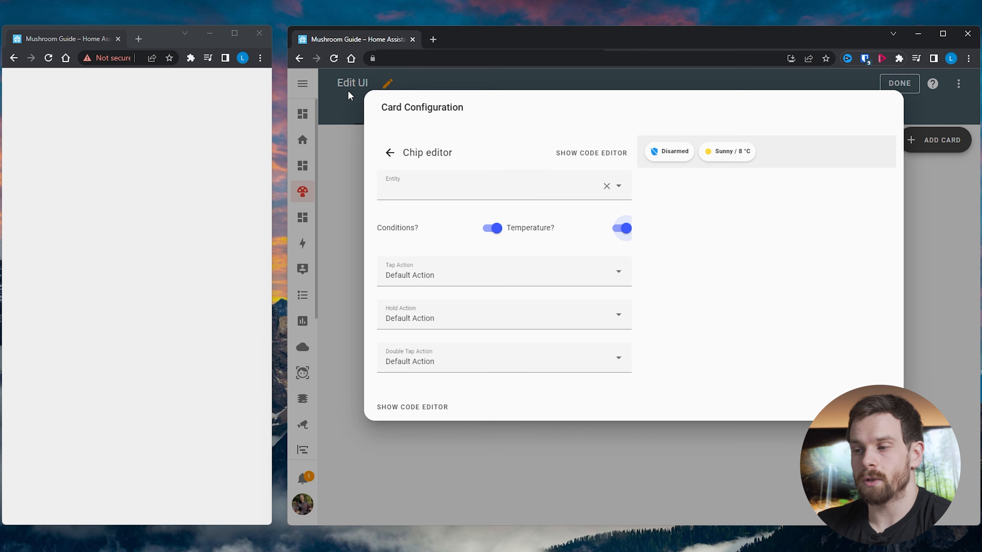
pyautogui.click(390, 154)
# Step: Add an Entity chip to the chips card and set its entity to Lights on count
pyautogui.click(593, 284)
pyautogui.scroll(-1, 408, 474)
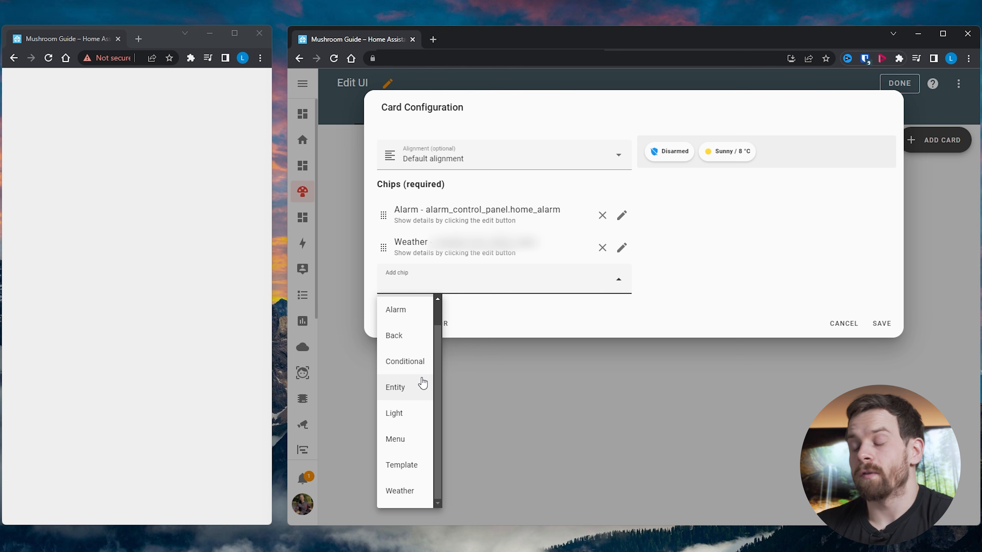
pyautogui.click(411, 385)
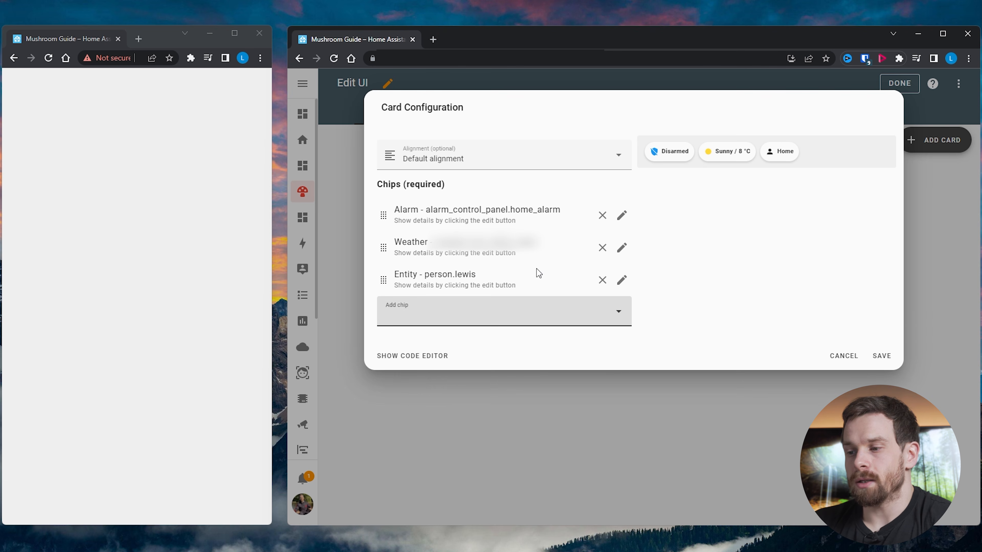
pyautogui.click(623, 281)
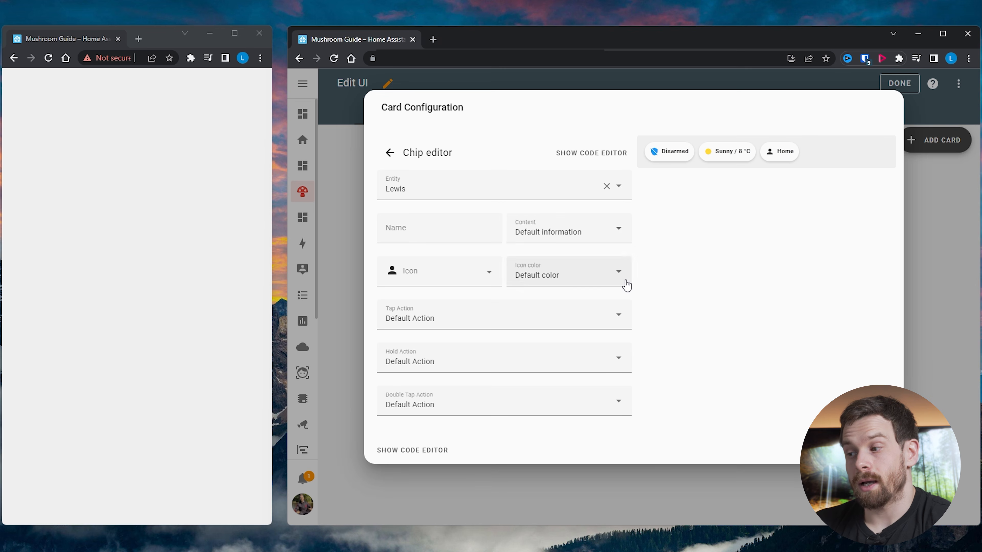
pyautogui.doubleClick(563, 186)
pyautogui.press('BackSpace')
pyautogui.write('count')
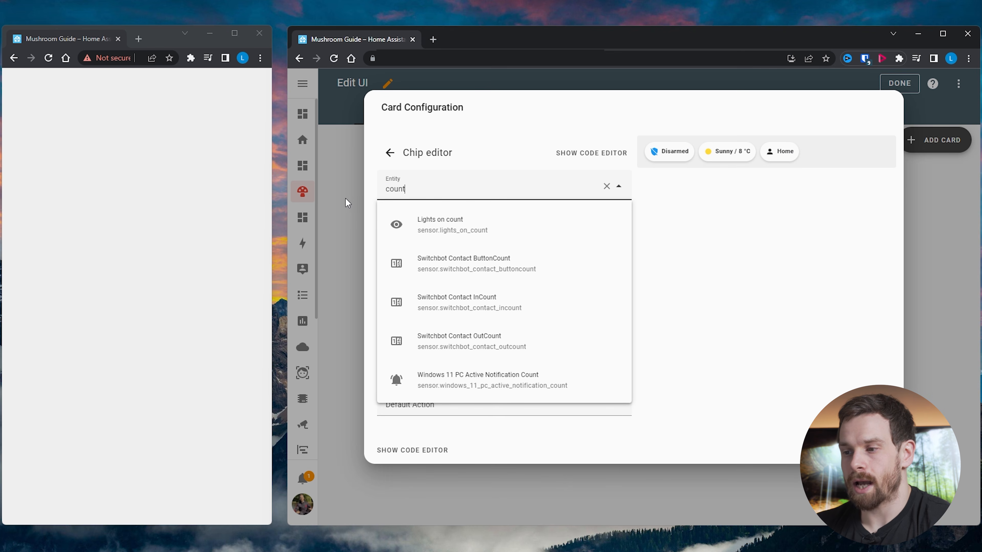
pyautogui.click(490, 239)
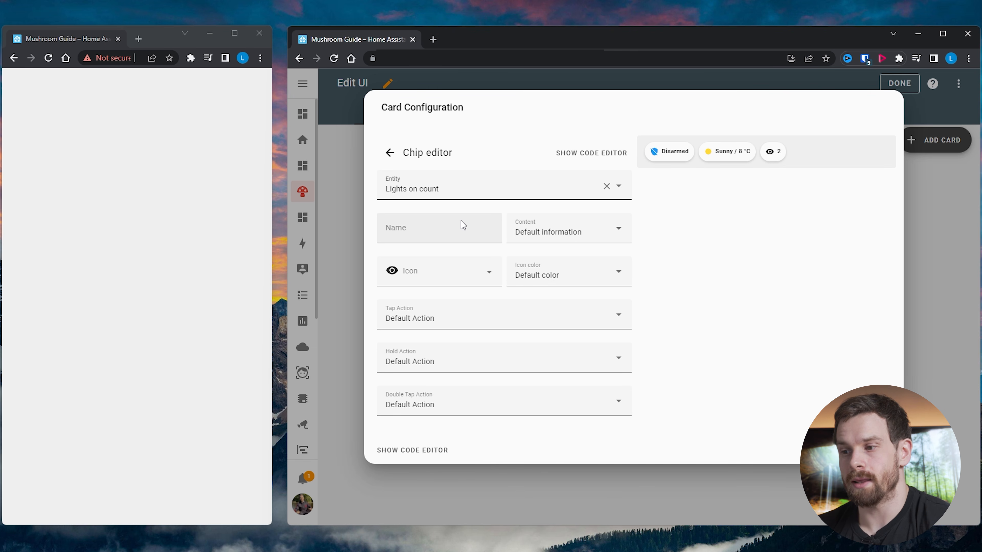
# Step: Name the lights count chip "Lights On" and give it the mdi:lightbulb icon in Amber
pyautogui.click(441, 234)
pyautogui.write('Lights')
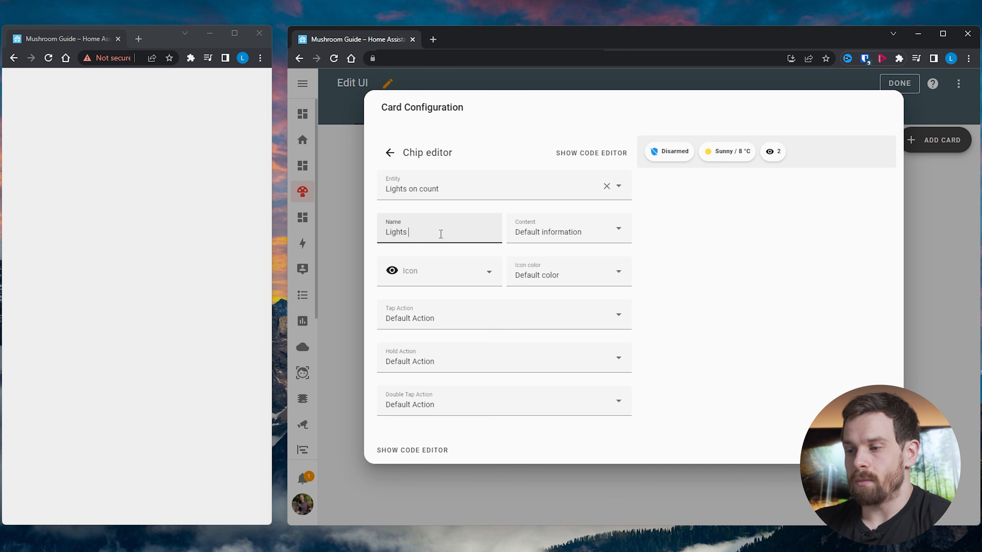
pyautogui.click(441, 270)
pyautogui.write('bulb')
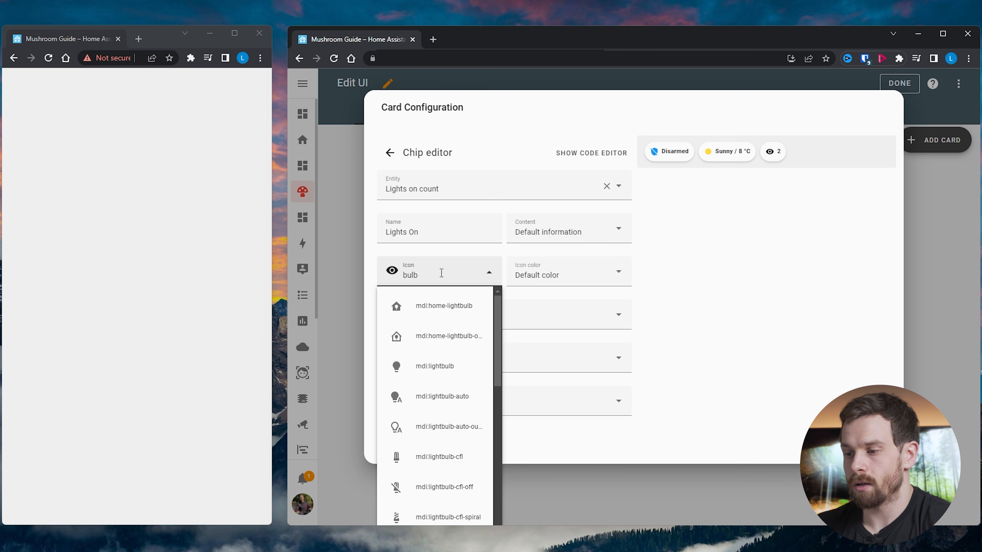
pyautogui.click(464, 366)
pyautogui.click(587, 274)
pyautogui.scroll(-8, 571, 426)
pyautogui.click(545, 370)
pyautogui.click(550, 344)
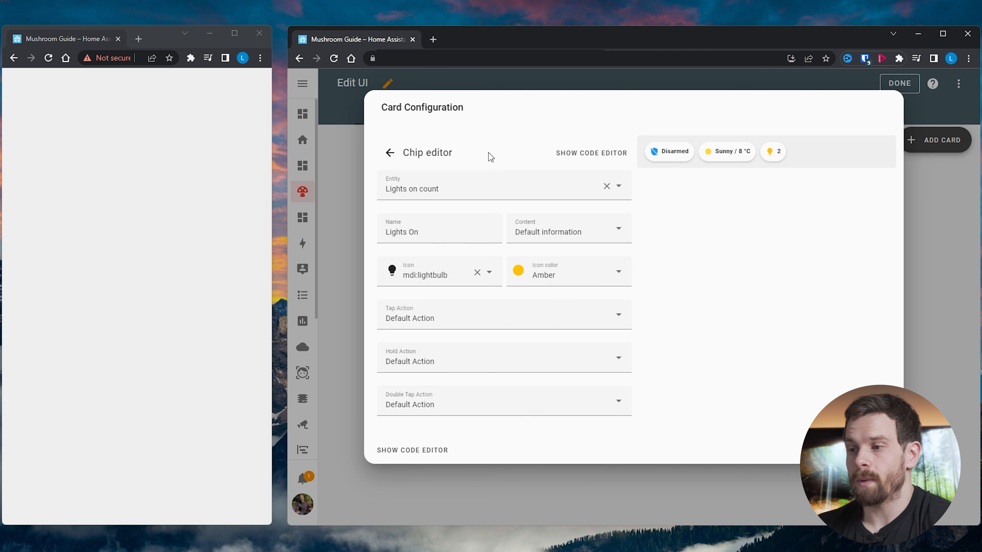
pyautogui.click(390, 152)
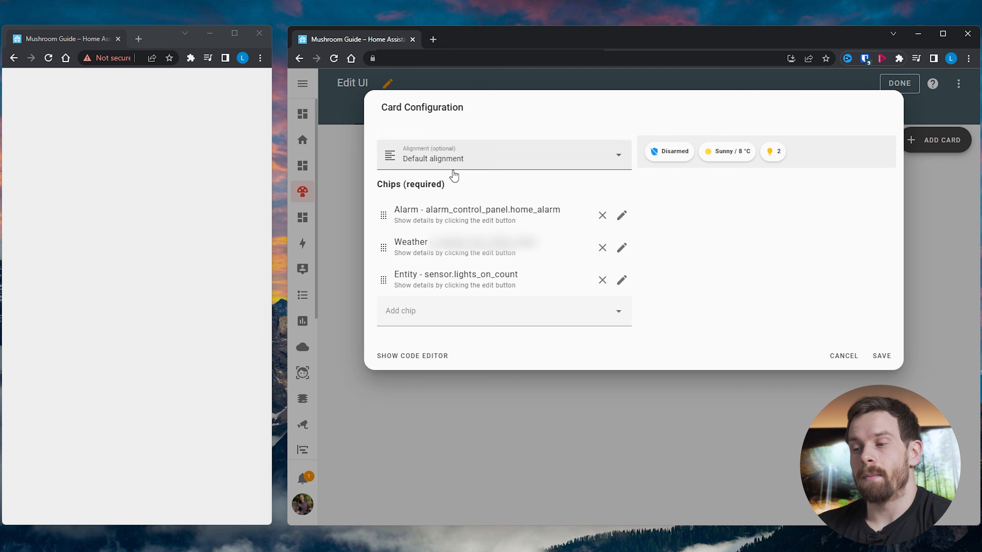
# Step: Set the alignment of the chips card to Center
pyautogui.click(438, 165)
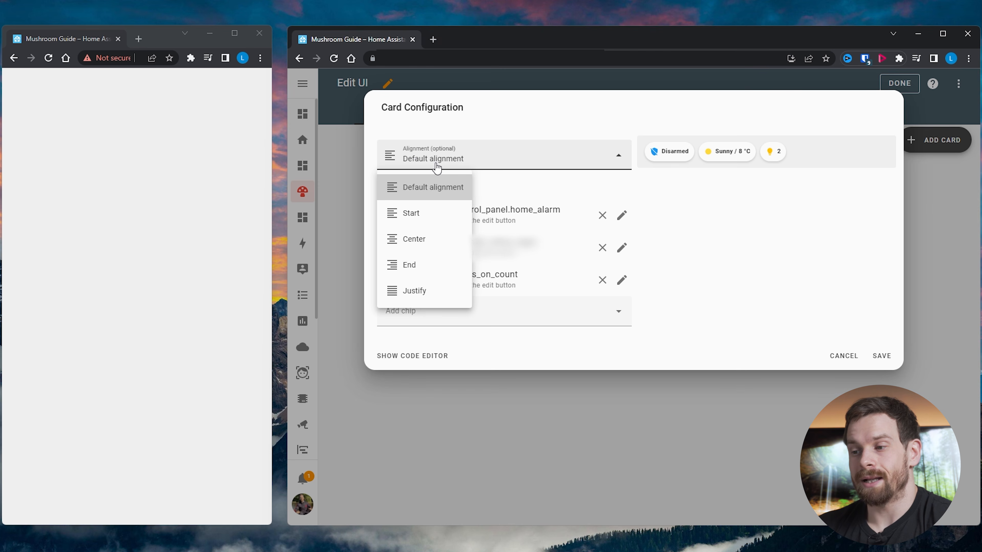
pyautogui.click(429, 238)
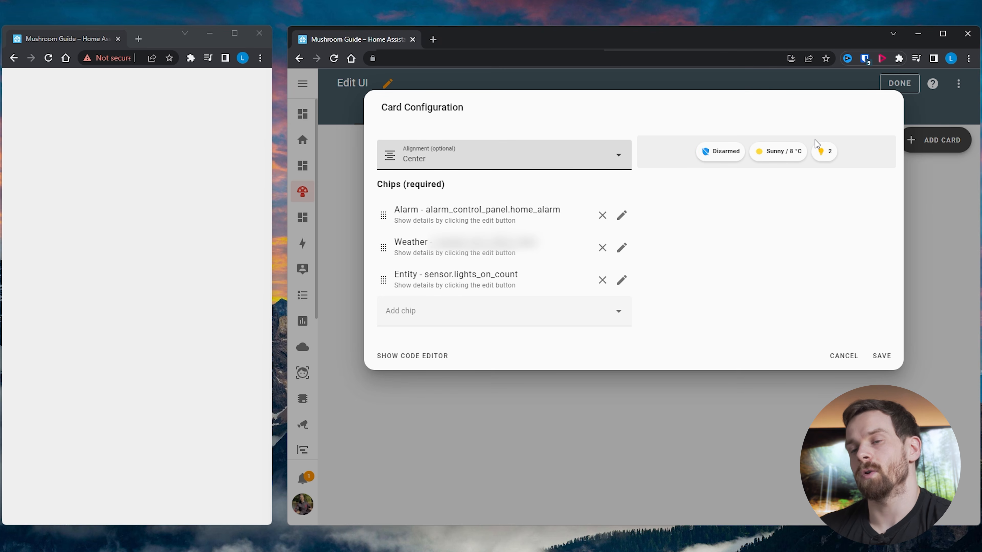
# Step: Save the chips card and refresh the dashboard in the other browser window to load the update
pyautogui.click(879, 361)
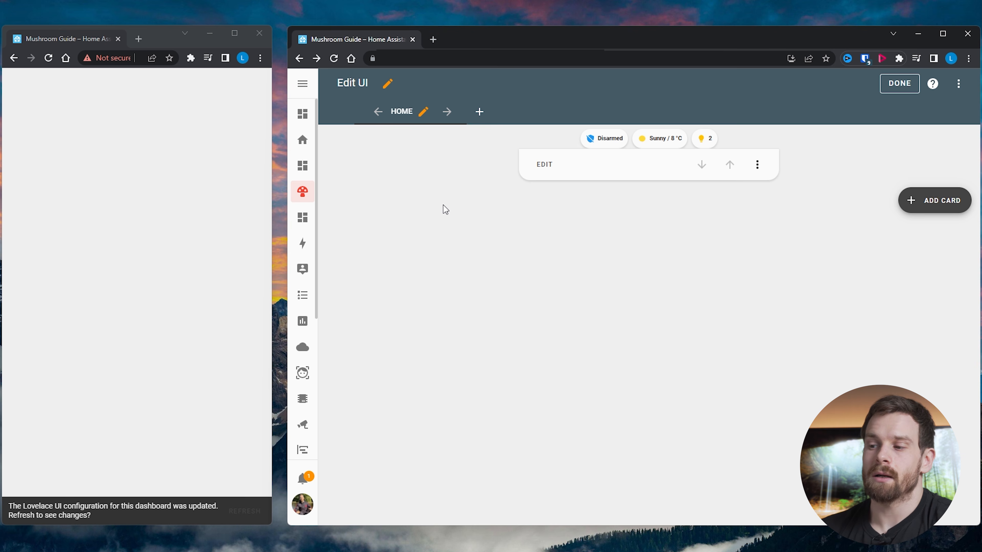
pyautogui.click(247, 518)
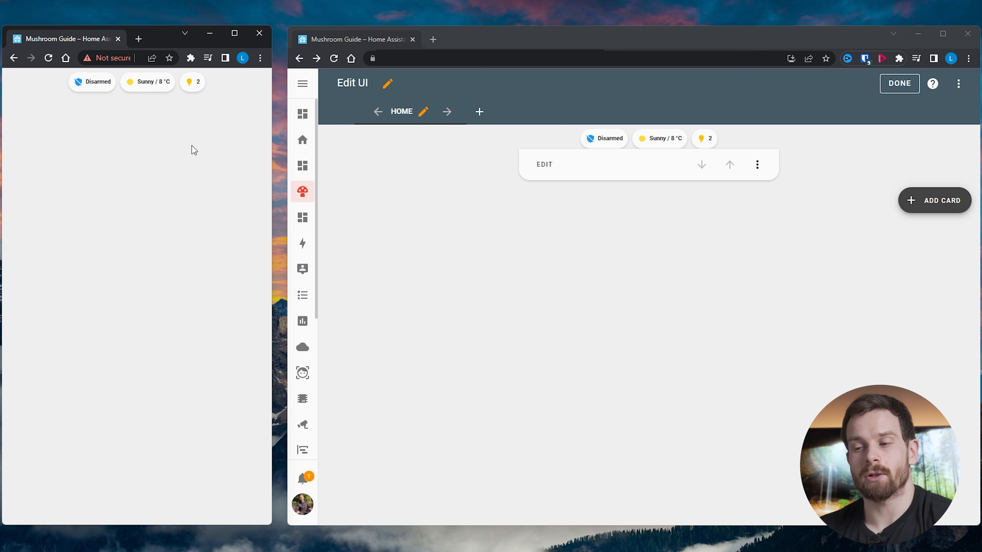
pyautogui.click(779, 298)
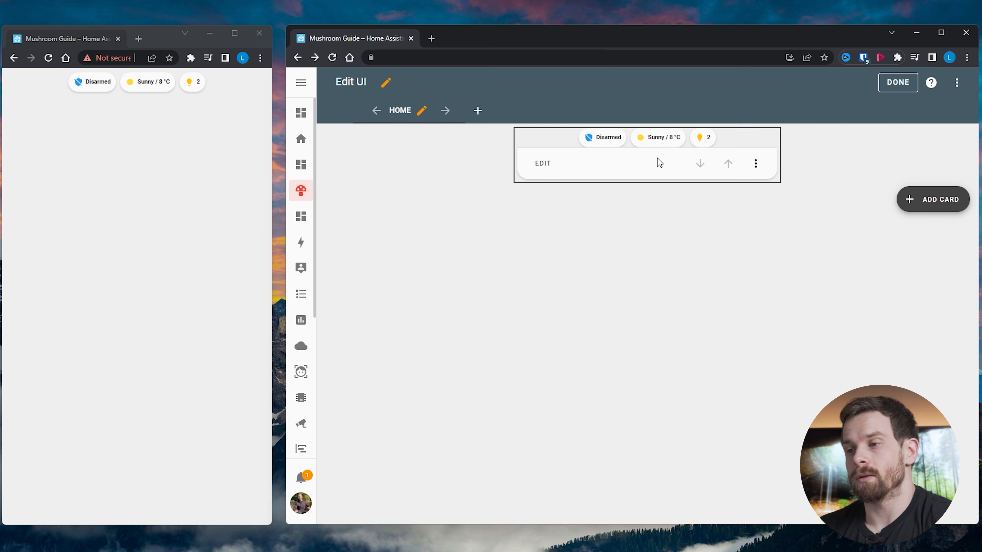
# Step: Add a Mushroom Template Card to the Home view
pyautogui.click(907, 198)
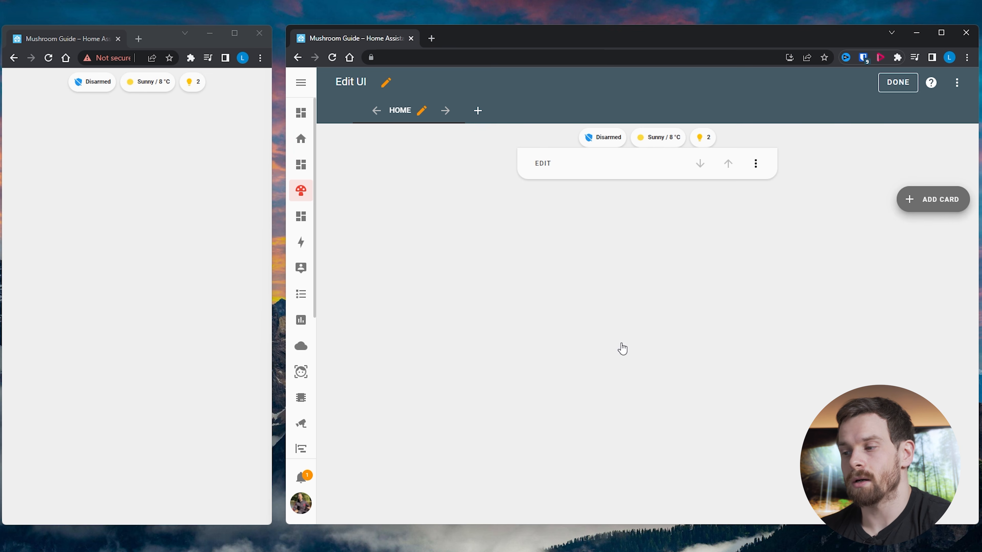
pyautogui.scroll(-10, 667, 312)
pyautogui.scroll(-20, 667, 312)
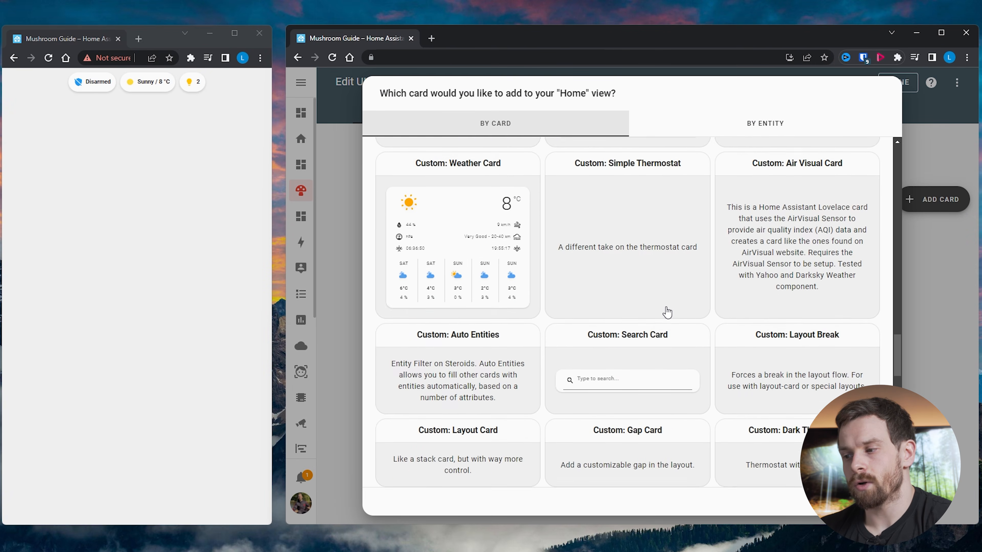
pyautogui.scroll(-1, 667, 312)
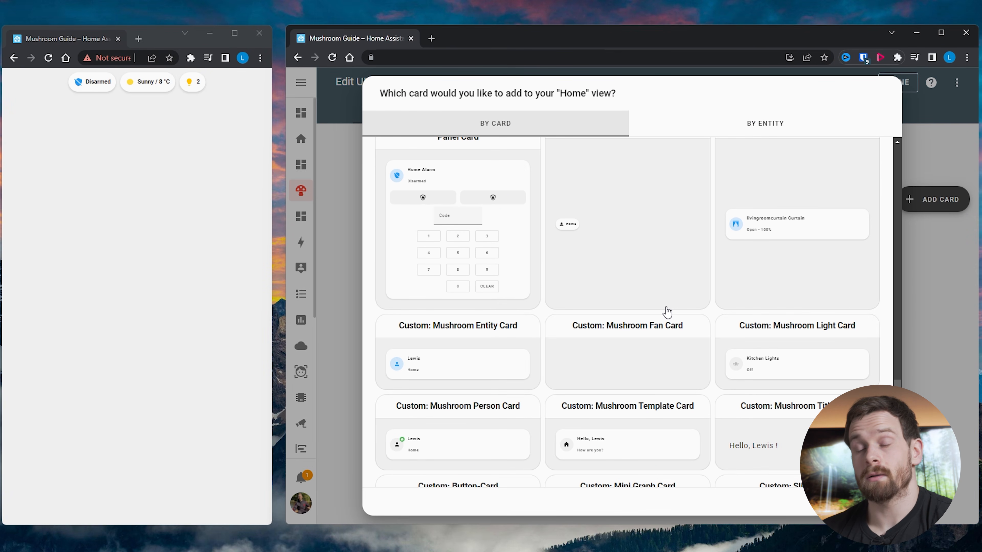
pyautogui.scroll(-3, 719, 266)
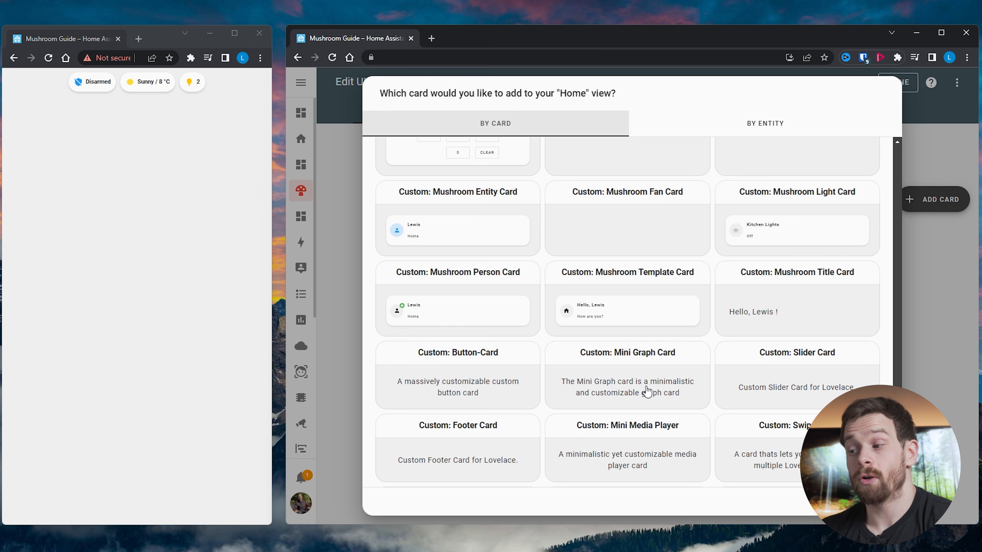
pyautogui.scroll(-1, 609, 313)
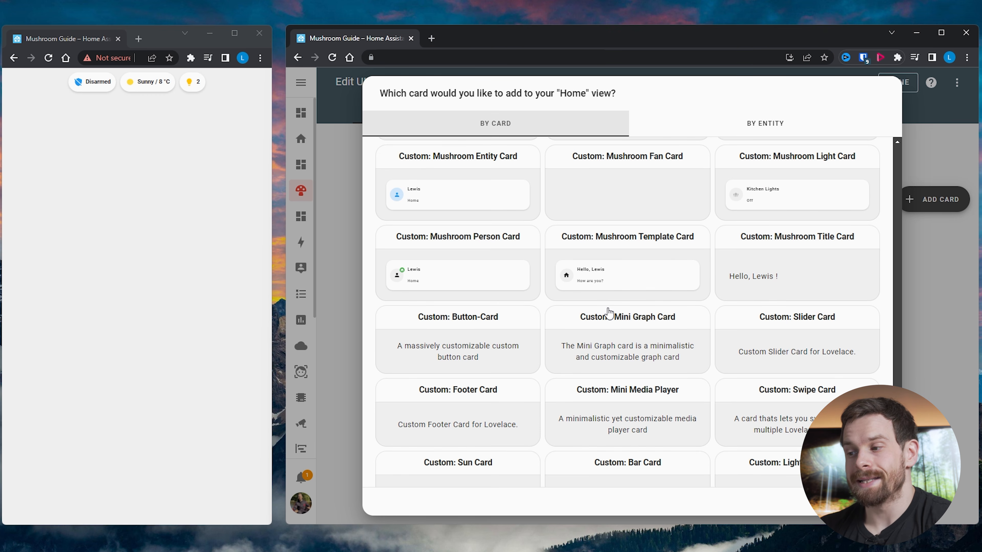
pyautogui.scroll(1, 609, 313)
pyautogui.click(669, 306)
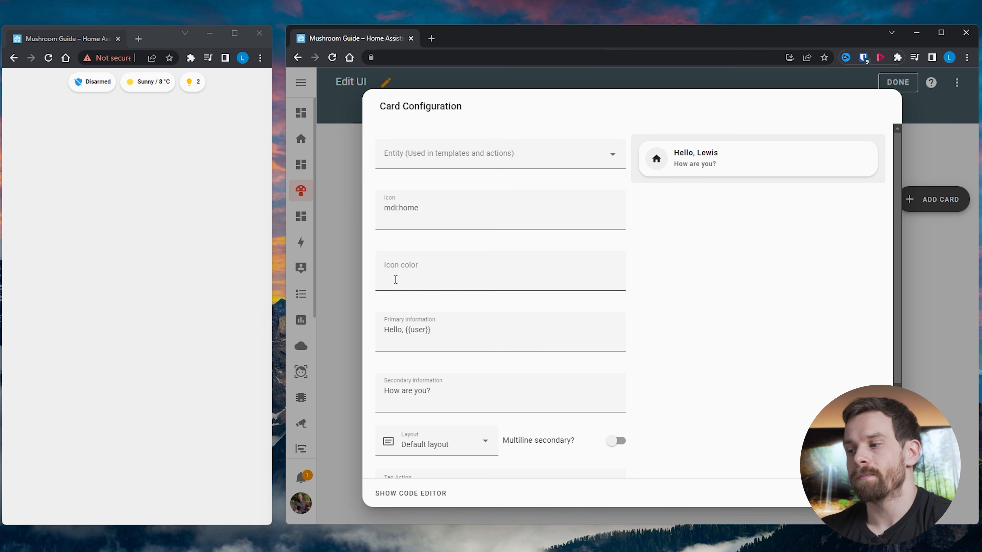
# Step: Clear the icon and the secondary information of the template card
pyautogui.moveTo(462, 208); pyautogui.dragTo(353, 217)
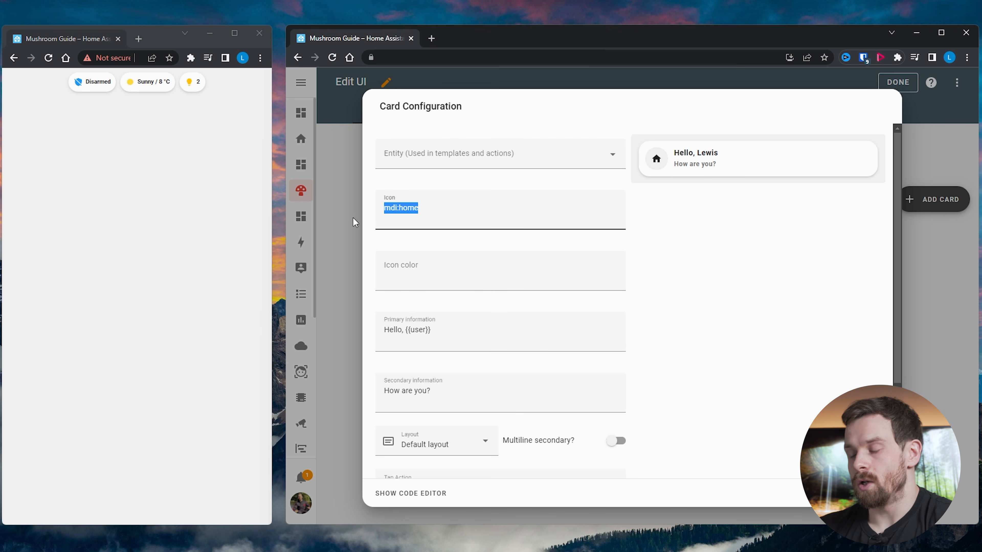
pyautogui.press('BackSpace')
pyautogui.click(649, 293)
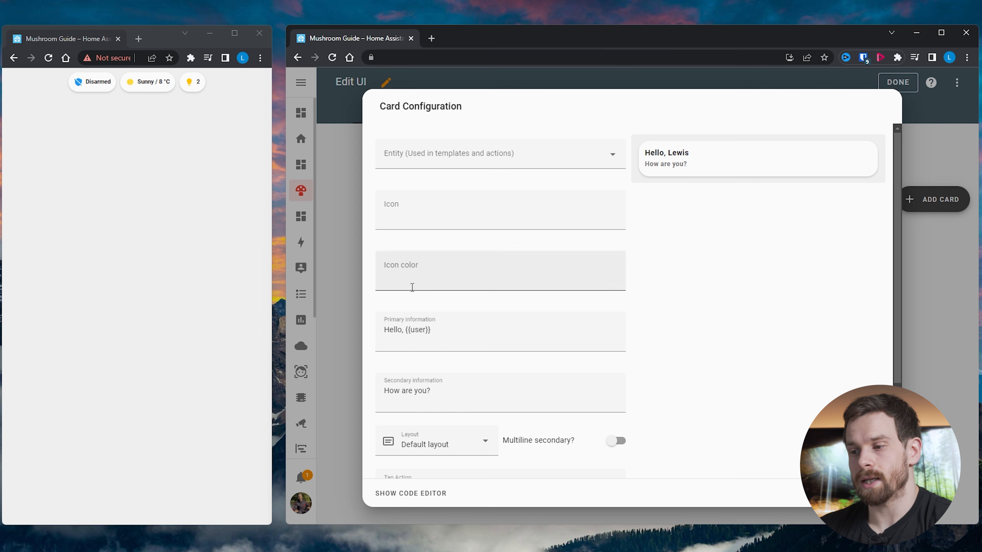
pyautogui.moveTo(477, 396); pyautogui.dragTo(379, 395)
pyautogui.press('BackSpace')
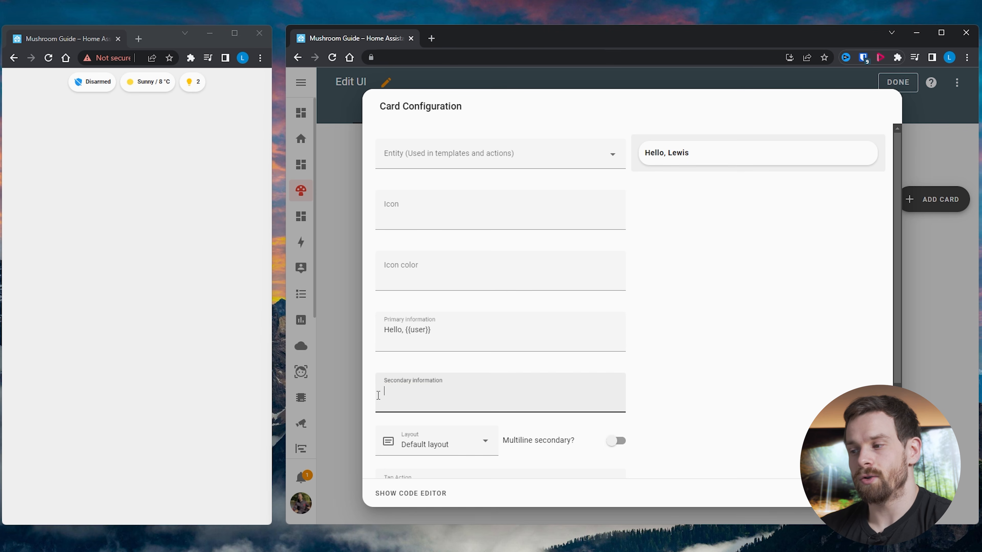
pyautogui.click(676, 140)
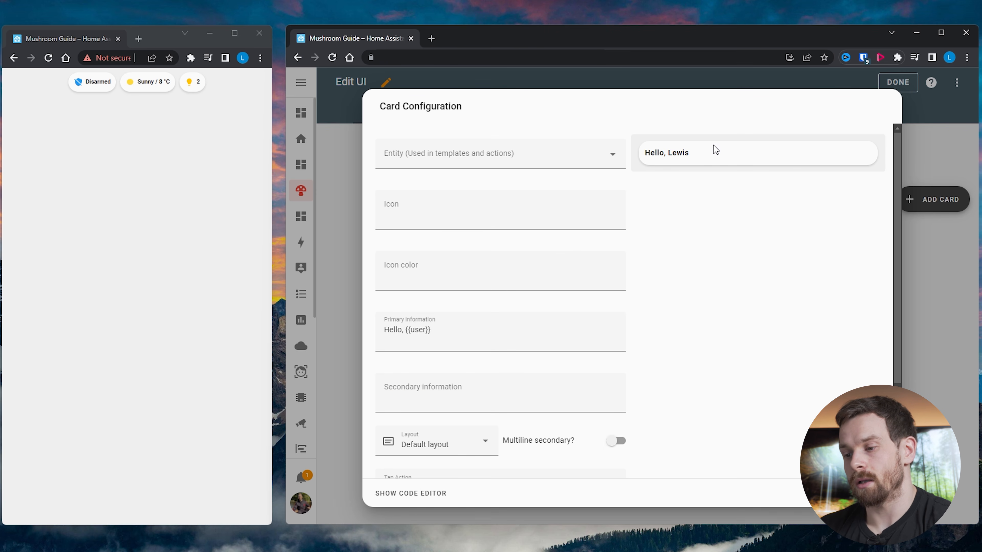
pyautogui.scroll(-1, 539, 248)
pyautogui.scroll(1, 611, 286)
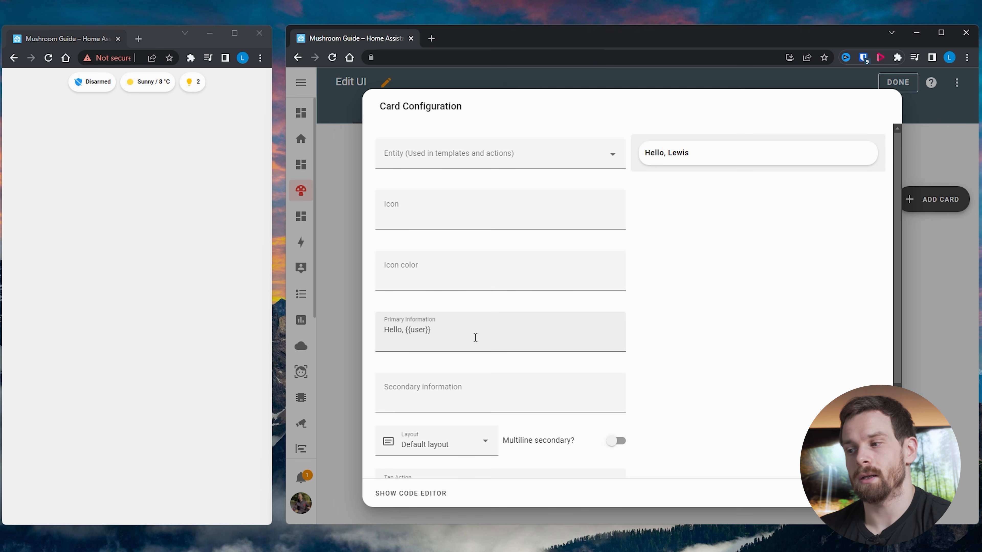
# Step: Replace the primary information with the hour-based template greeting {{user}} (Evening >= 18, Afternoon >= 12, Morning >= 5, else Hello), save it and refresh the other window
pyautogui.moveTo(475, 338); pyautogui.dragTo(368, 322)
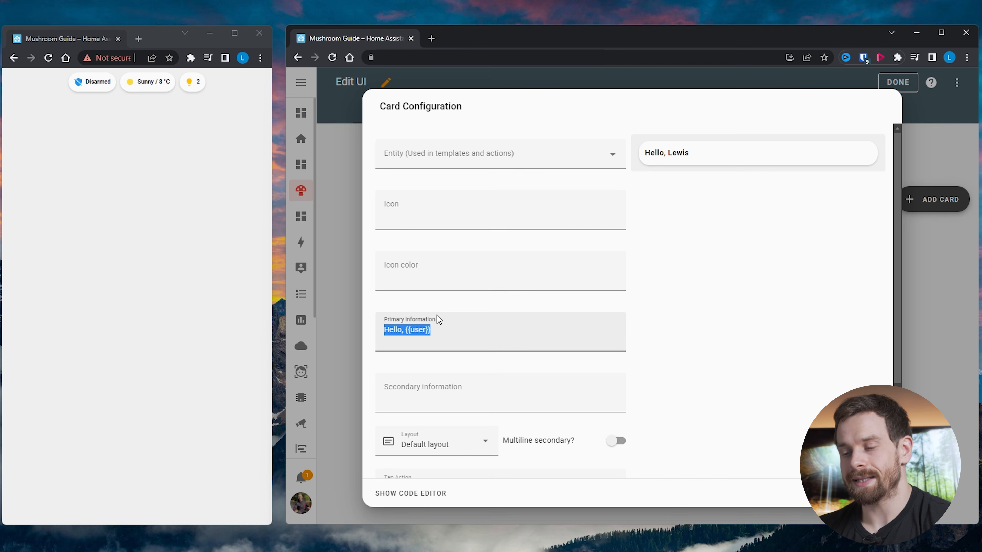
pyautogui.hotkey('ctrl', 'v')
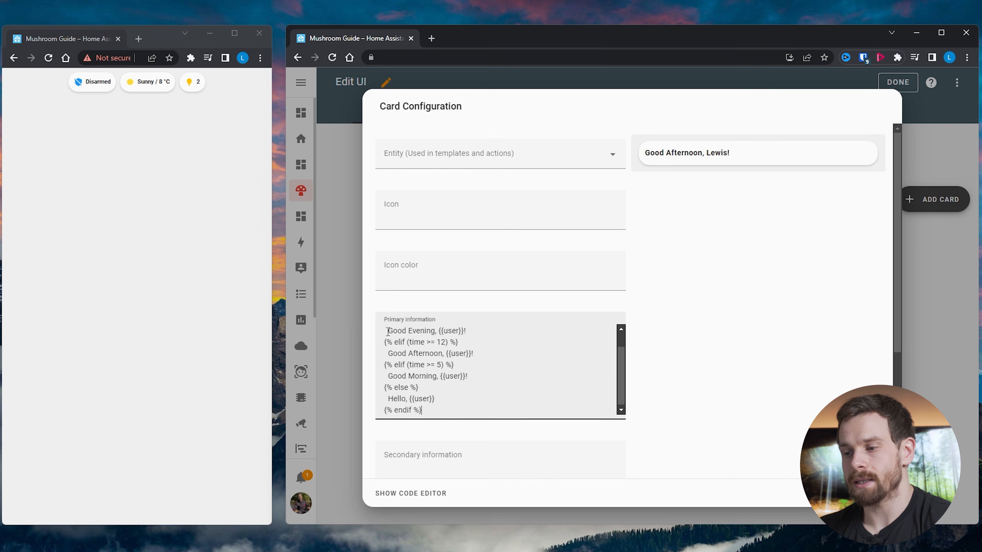
pyautogui.scroll(1, 527, 368)
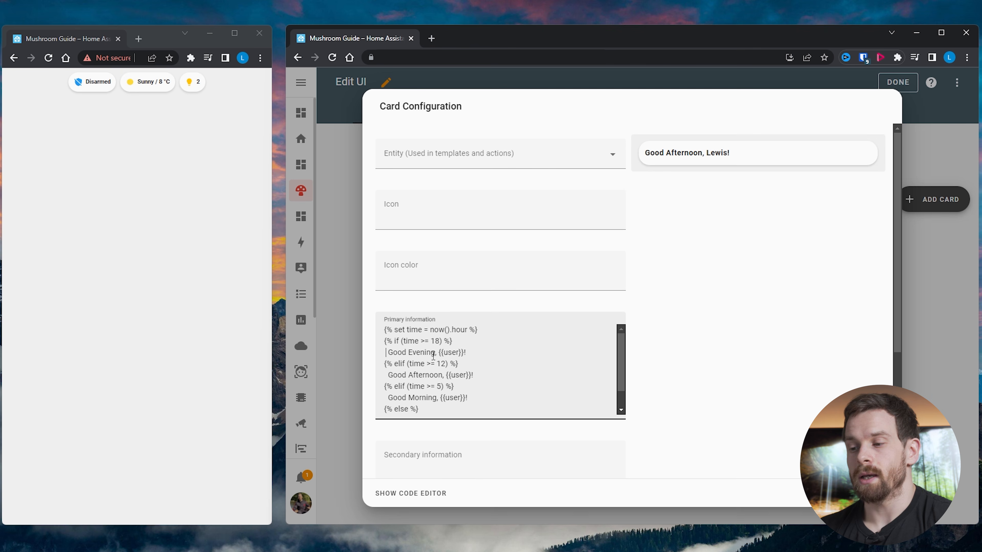
pyautogui.doubleClick(471, 334)
pyautogui.scroll(-1, 509, 325)
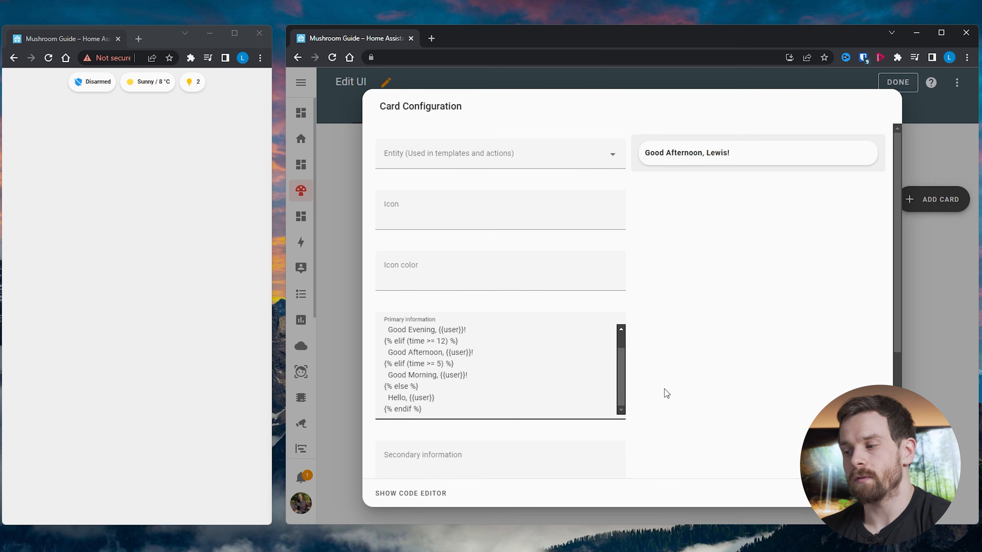
pyautogui.scroll(2, 583, 379)
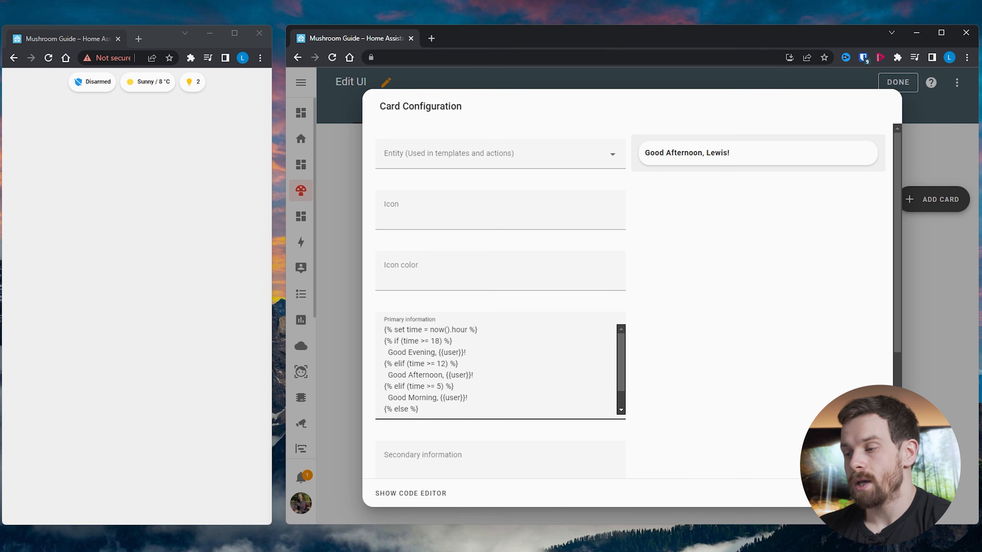
pyautogui.click(878, 493)
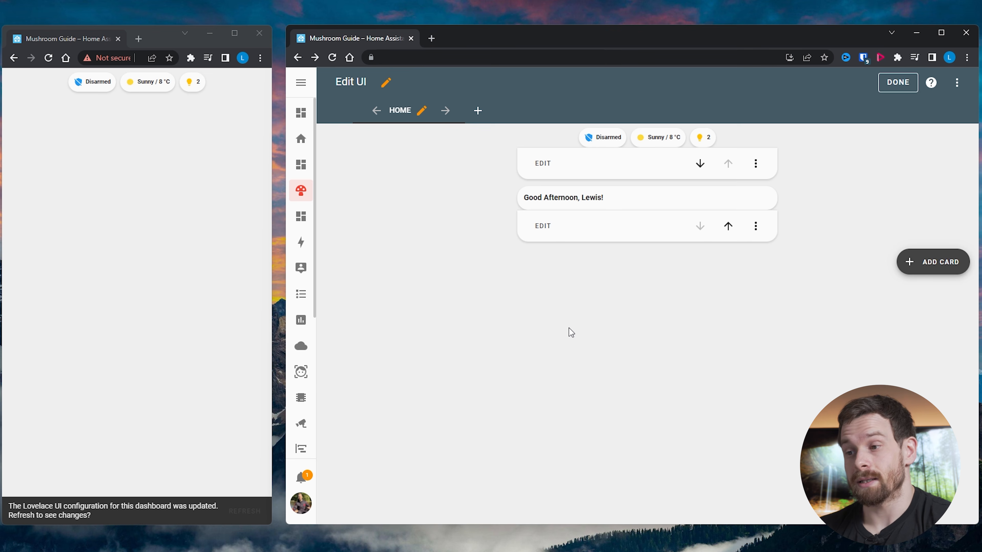
pyautogui.click(249, 512)
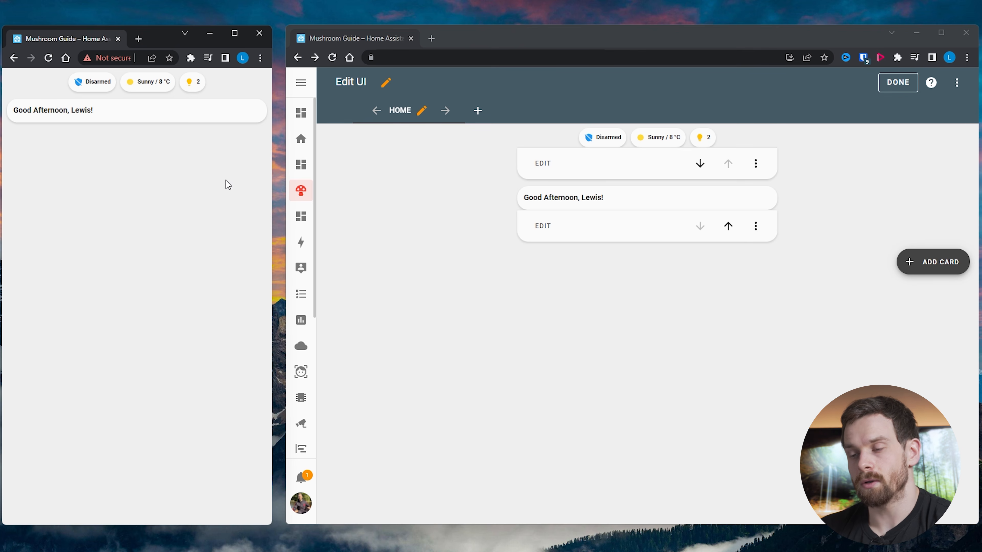
# Step: Add a Horizontal Stack card to the Home view
pyautogui.click(942, 271)
pyautogui.scroll(-10, 706, 373)
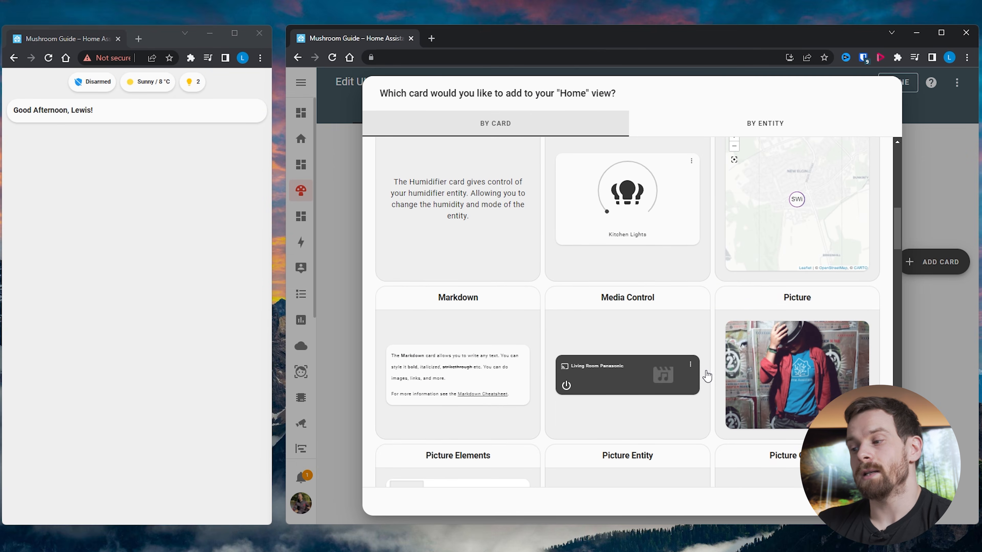
pyautogui.scroll(-10, 707, 375)
pyautogui.scroll(-2, 707, 375)
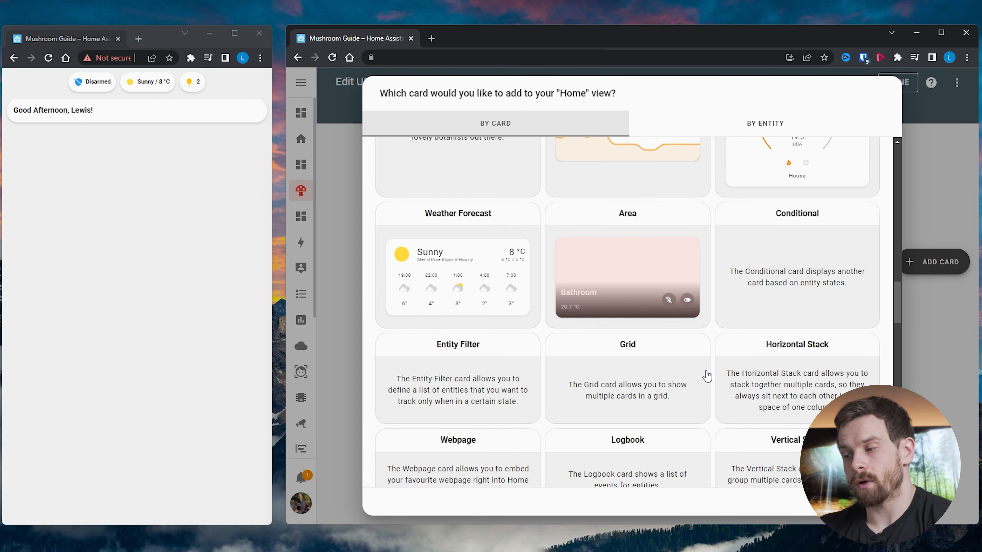
pyautogui.scroll(-2, 748, 375)
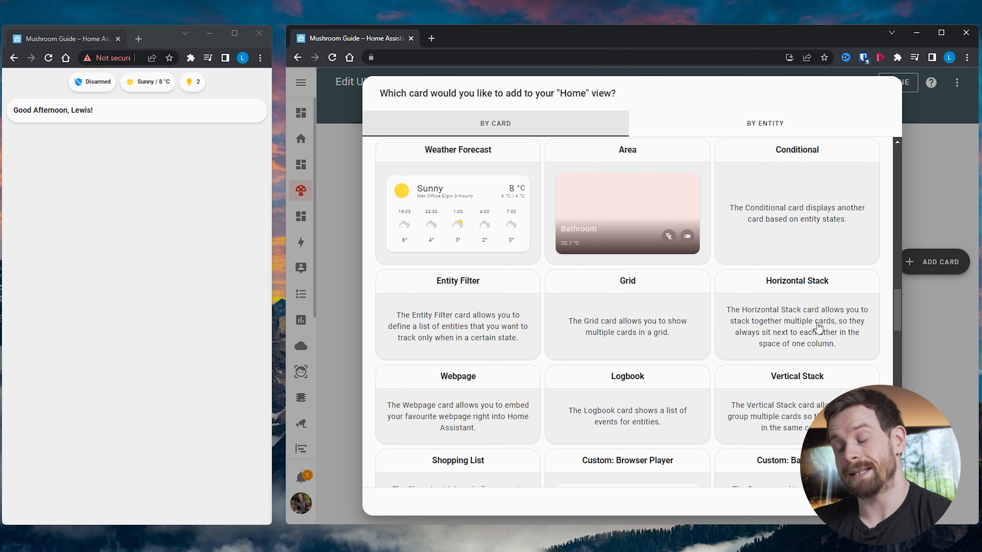
pyautogui.click(807, 299)
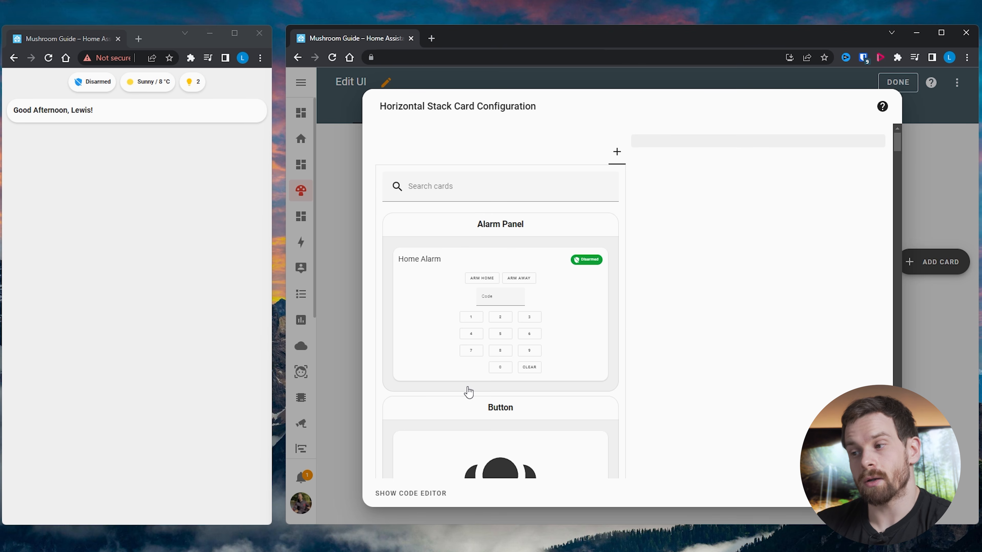
# Step: Insert a Mushroom Template Card as the first card of the horizontal stack
pyautogui.scroll(-10, 467, 391)
pyautogui.scroll(-15, 559, 401)
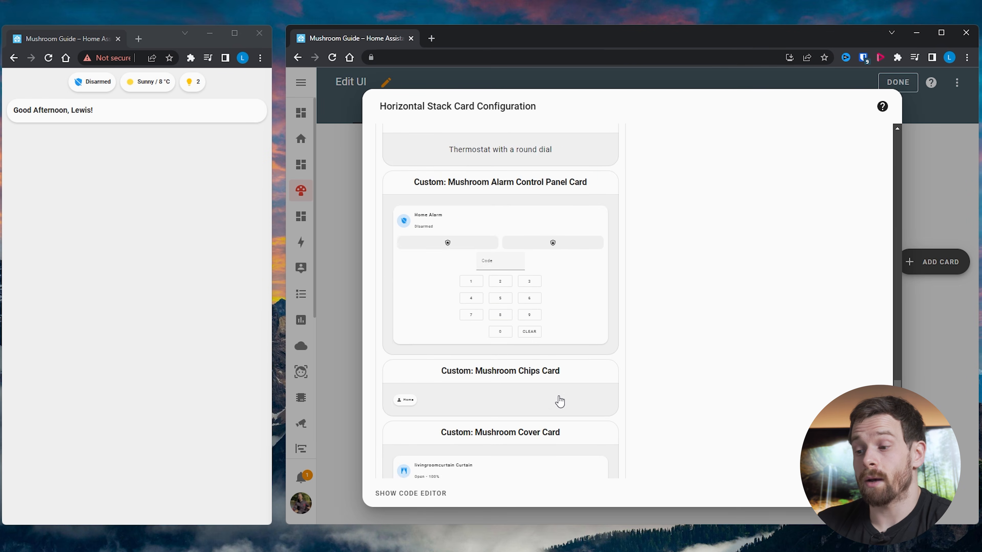
pyautogui.scroll(-10, 559, 401)
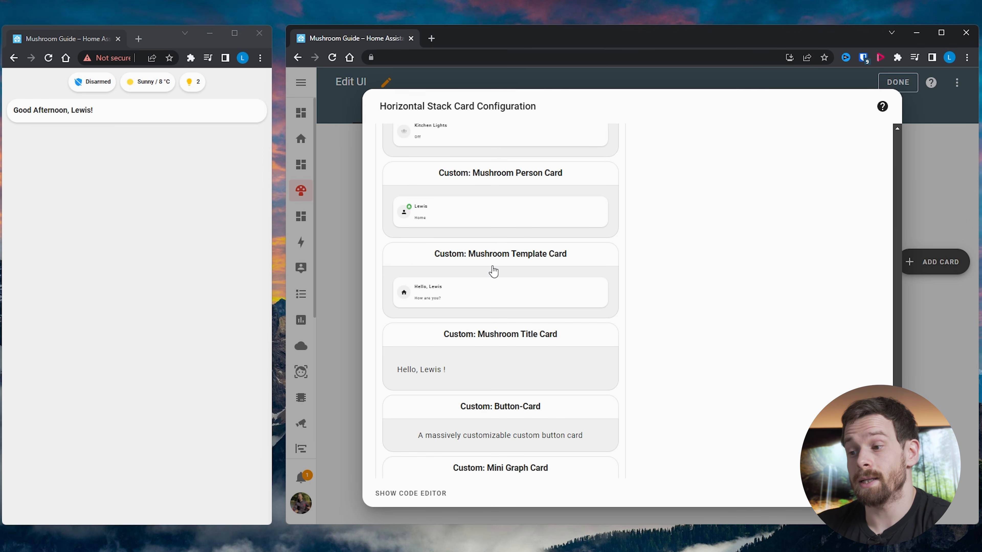
pyautogui.click(516, 295)
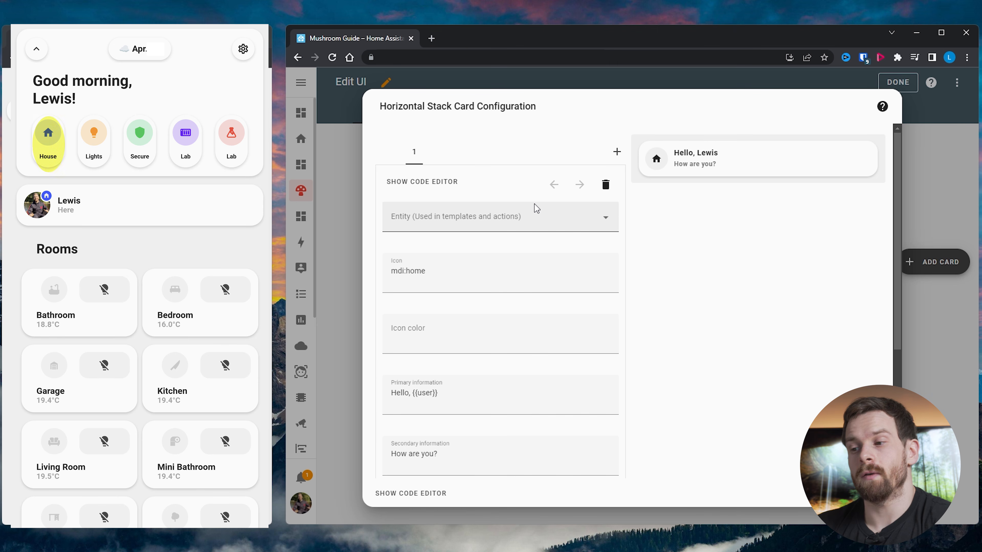
# Step: Set the icon color of the stack's first template card to blue
pyautogui.click(450, 329)
pyautogui.write('b')
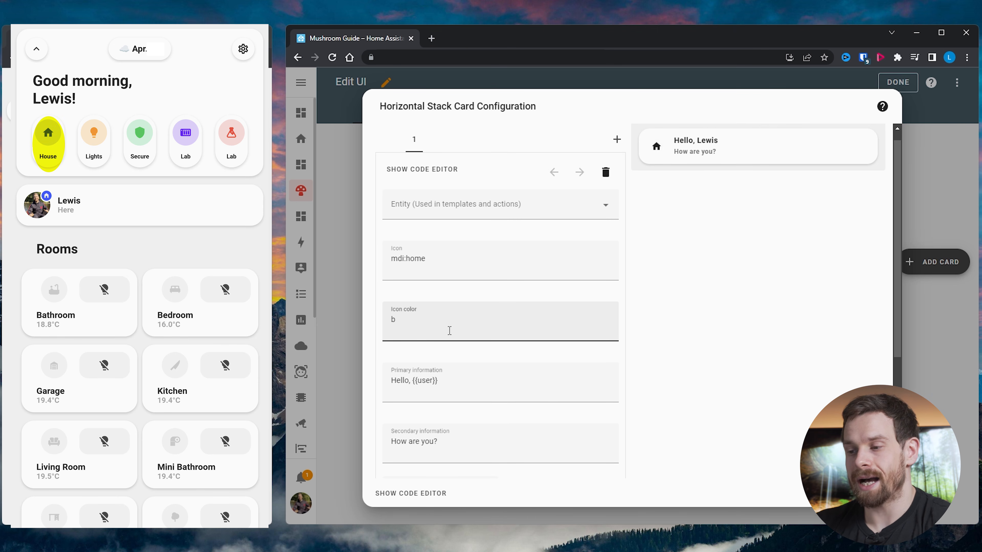
pyautogui.write('lue')
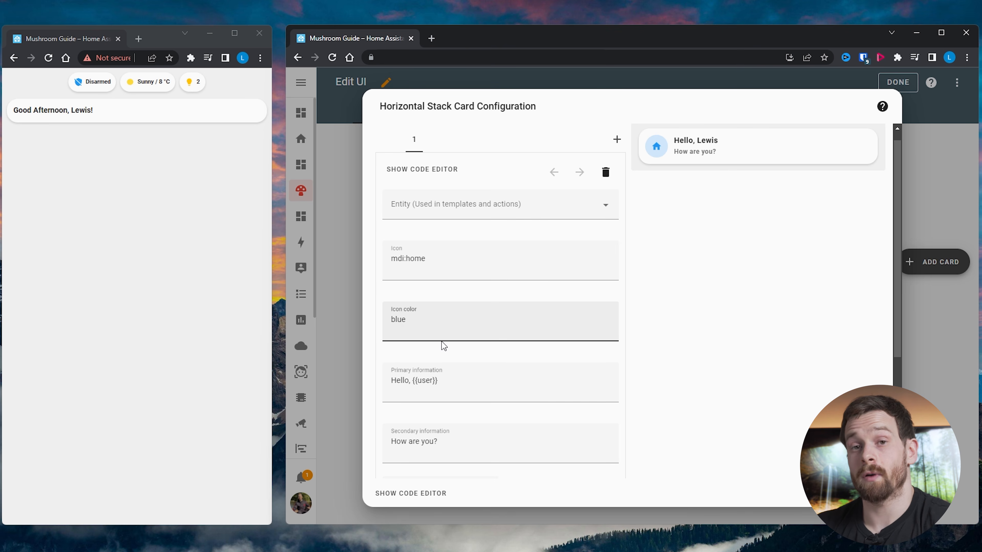
# Step: Set the card's primary information to "House" and clear its secondary information
pyautogui.scroll(-1, 499, 352)
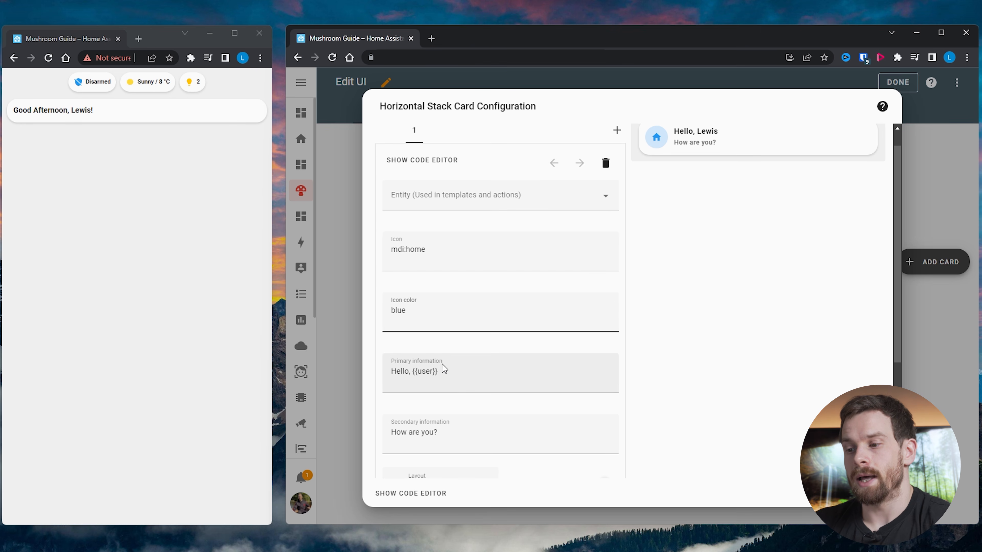
pyautogui.moveTo(474, 376); pyautogui.dragTo(372, 375)
pyautogui.press('BackSpace')
pyautogui.write('House')
pyautogui.press('Tab')
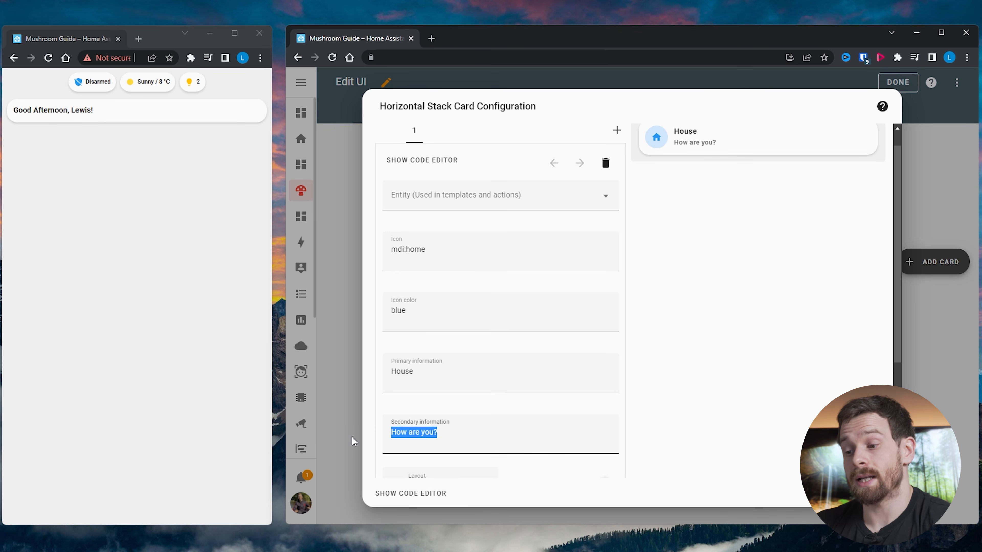
pyautogui.press('BackSpace')
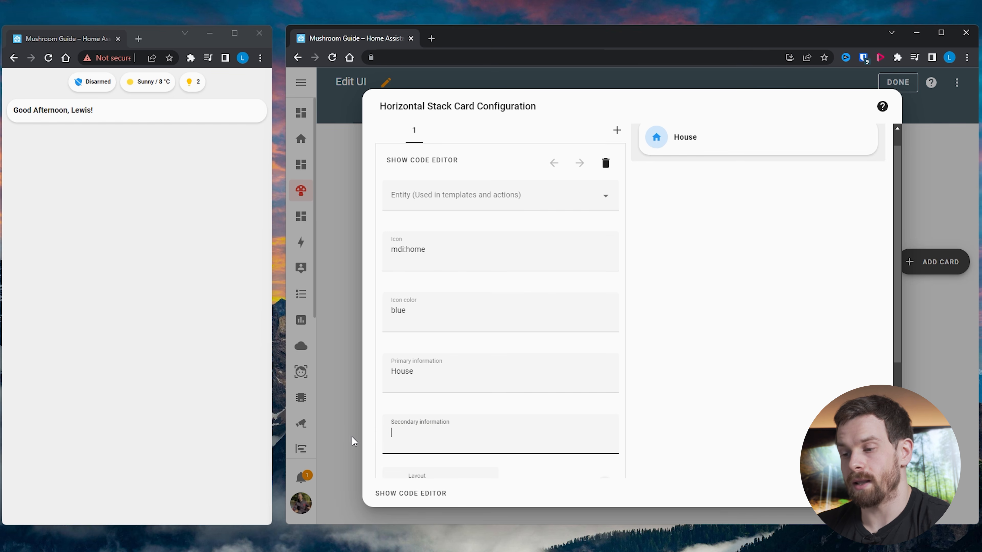
pyautogui.scroll(1, 756, 263)
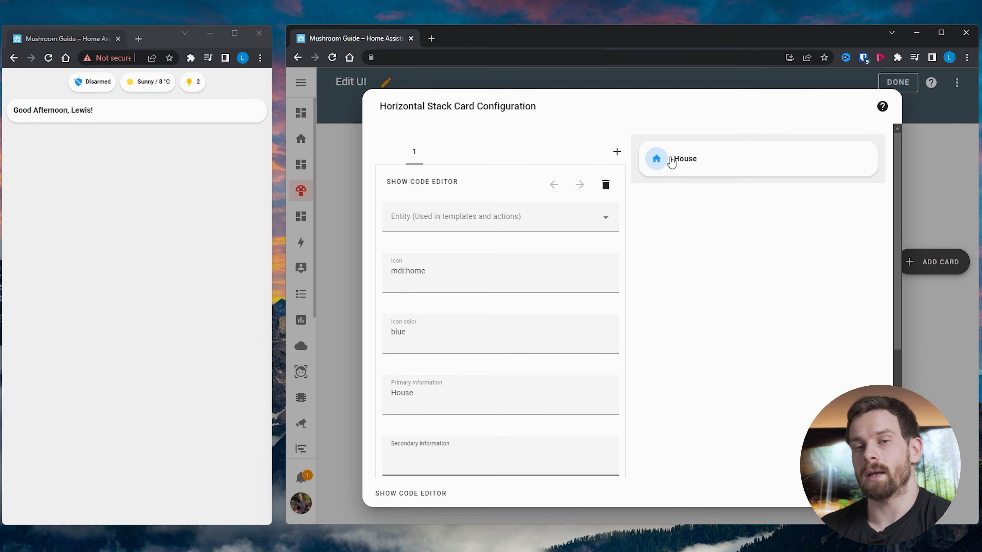
pyautogui.scroll(-5, 667, 309)
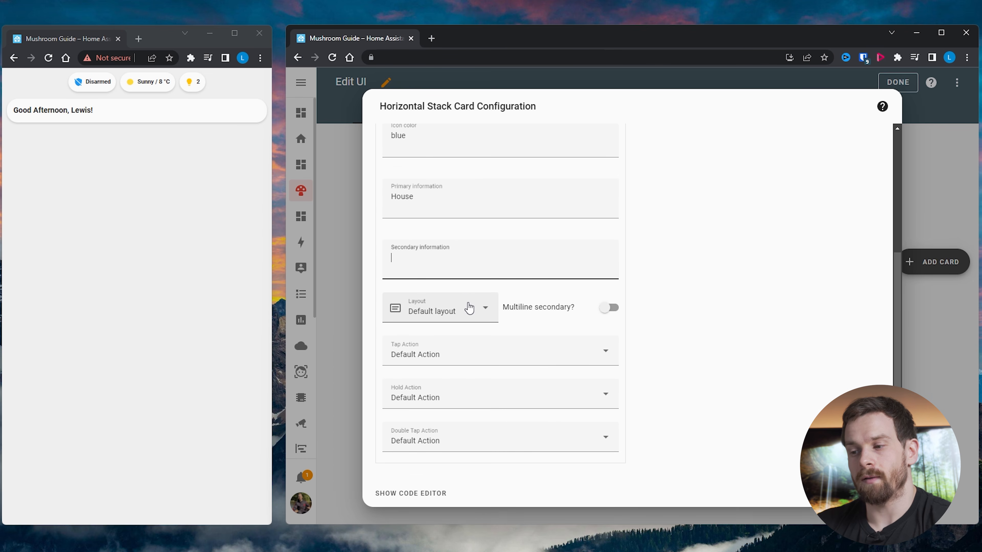
# Step: Set the House card's layout to Vertical layout
pyautogui.click(472, 308)
pyautogui.click(440, 392)
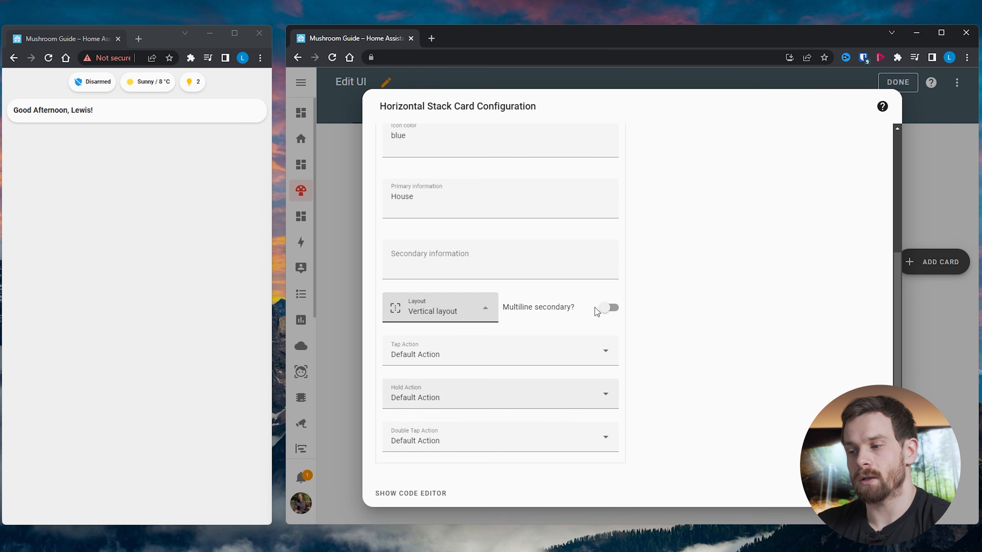
pyautogui.scroll(5, 754, 241)
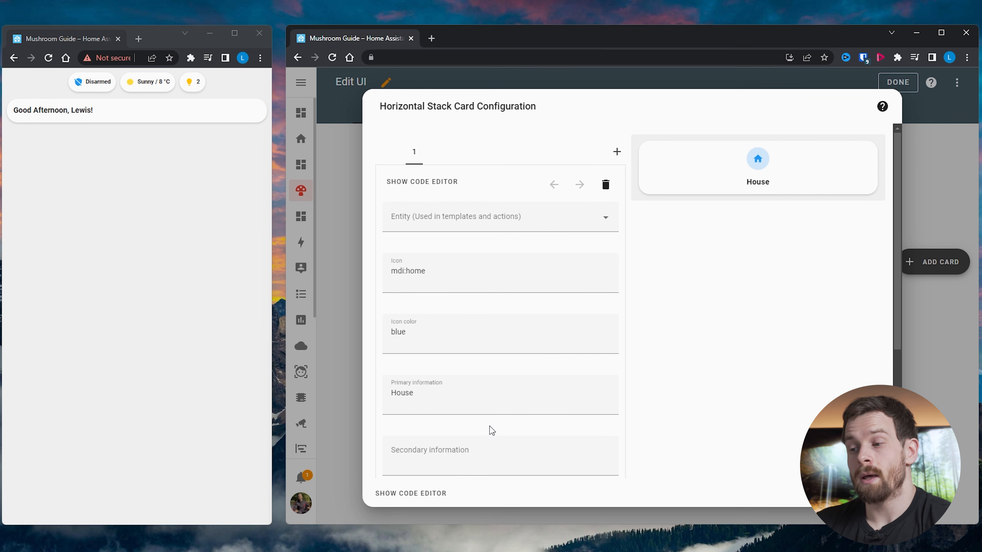
# Step: Set the House card's tap action to Navigate with the navigation path "house"
pyautogui.scroll(-5, 489, 431)
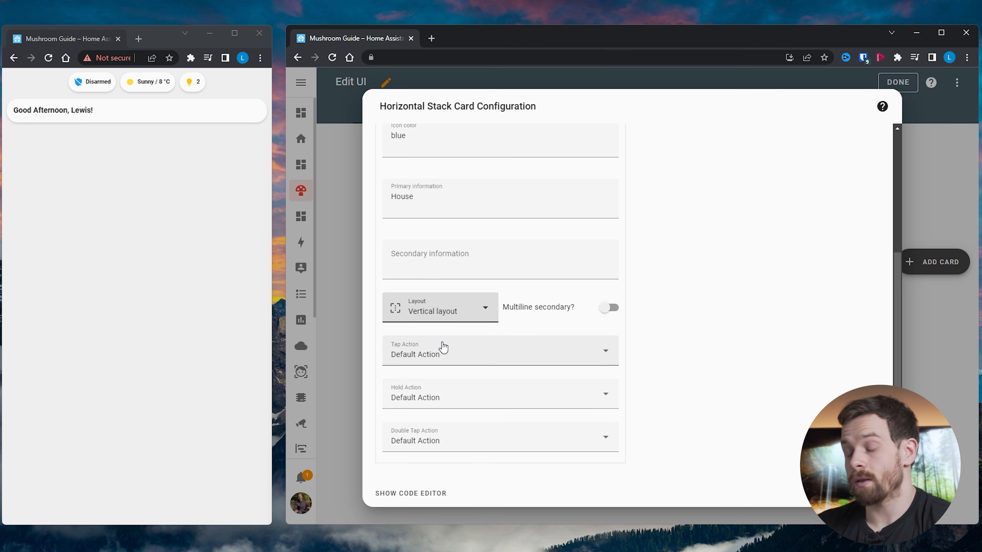
pyautogui.click(463, 363)
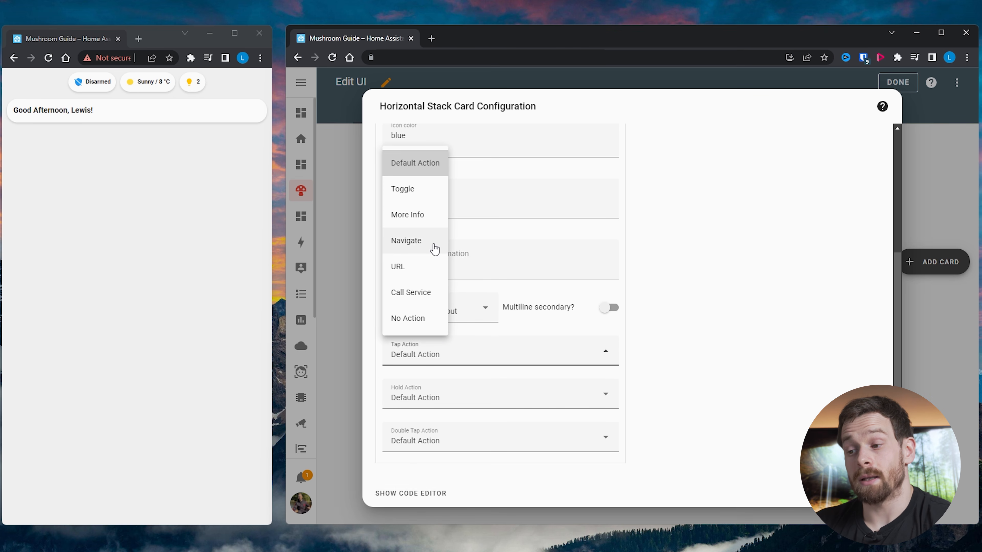
pyautogui.click(422, 243)
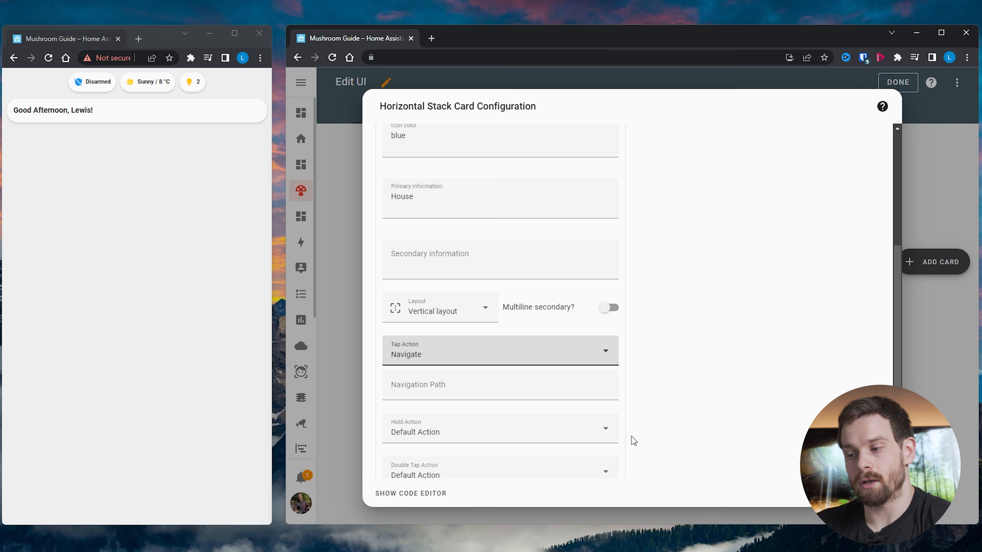
pyautogui.scroll(-1, 649, 374)
pyautogui.click(429, 354)
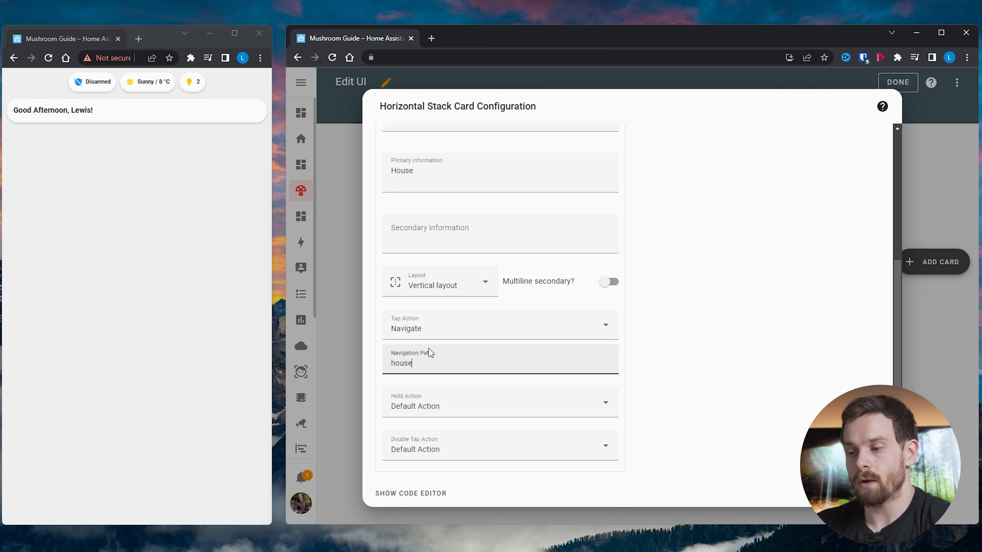
pyautogui.click(679, 384)
pyautogui.scroll(2, 761, 332)
pyautogui.scroll(-2, 761, 332)
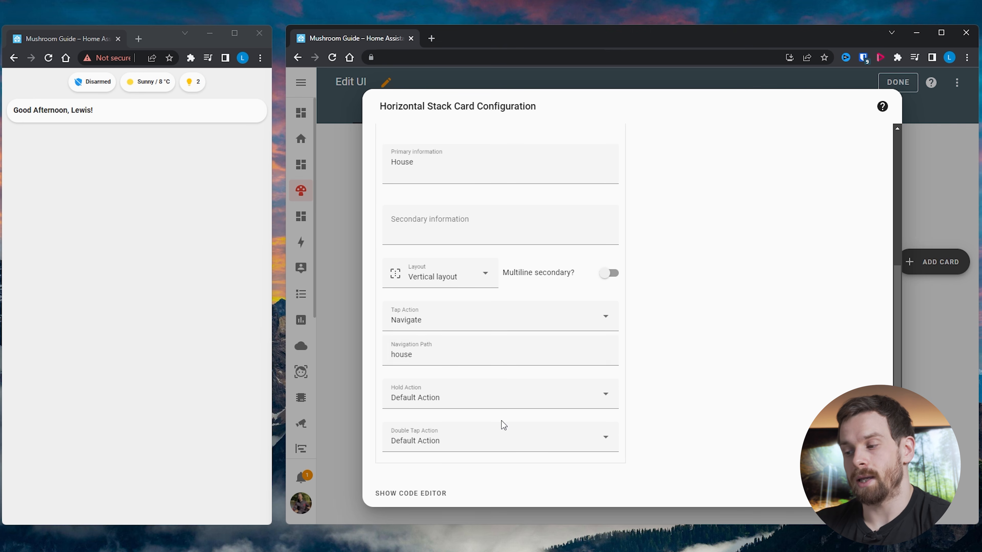
# Step: Add a second Mushroom Template Card to the horizontal stack
pyautogui.scroll(5, 721, 278)
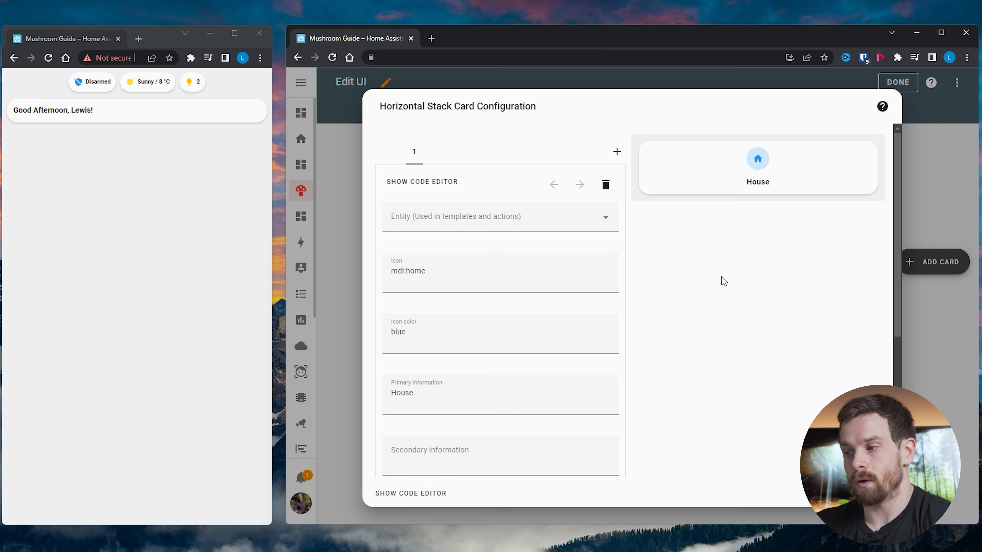
pyautogui.click(618, 156)
pyautogui.write('template')
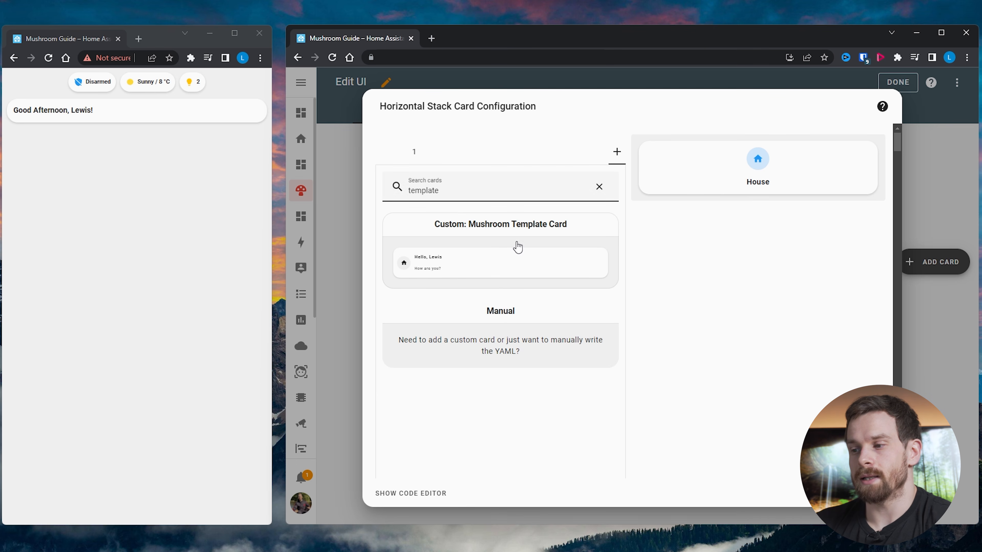
pyautogui.click(517, 258)
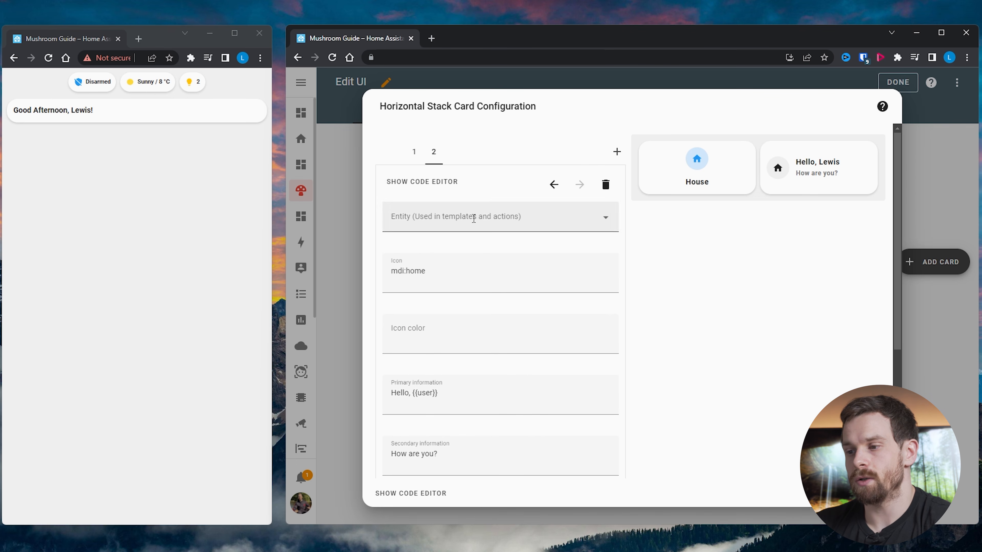
# Step: Give the second template card the icon mdi:lightbulb and the icon color amber
pyautogui.moveTo(469, 272); pyautogui.dragTo(425, 276)
pyautogui.moveTo(425, 276); pyautogui.dragTo(407, 282)
pyautogui.write('lightbulb')
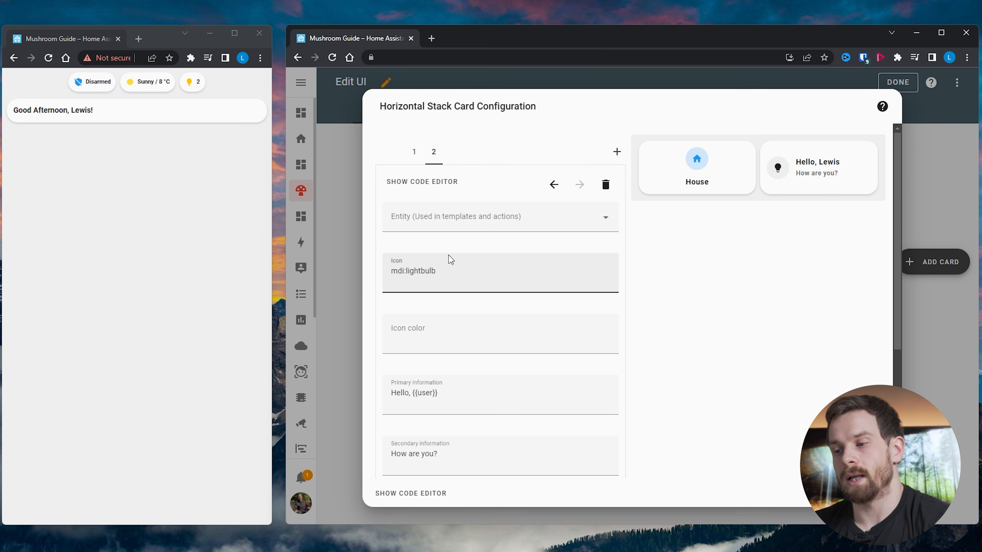
pyautogui.click(435, 341)
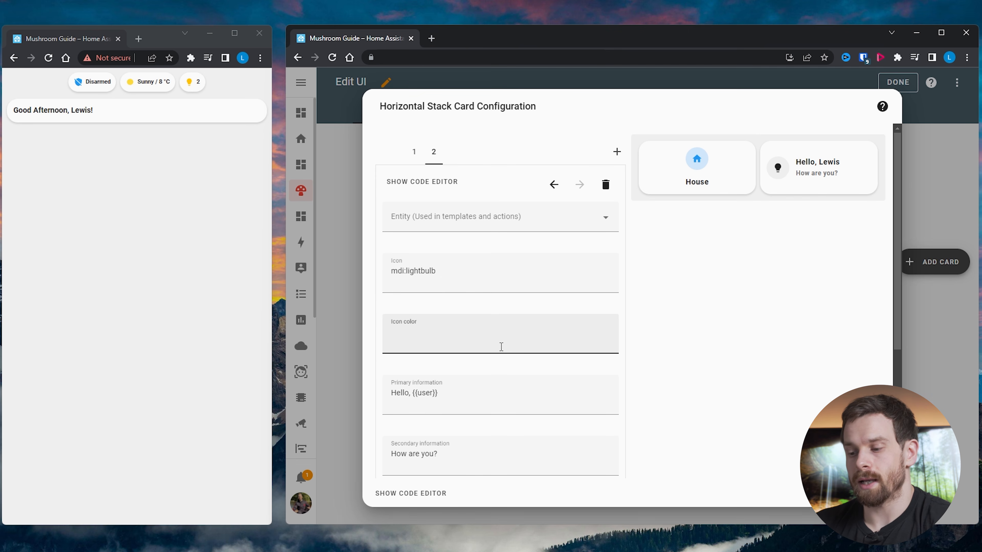
pyautogui.write('amber')
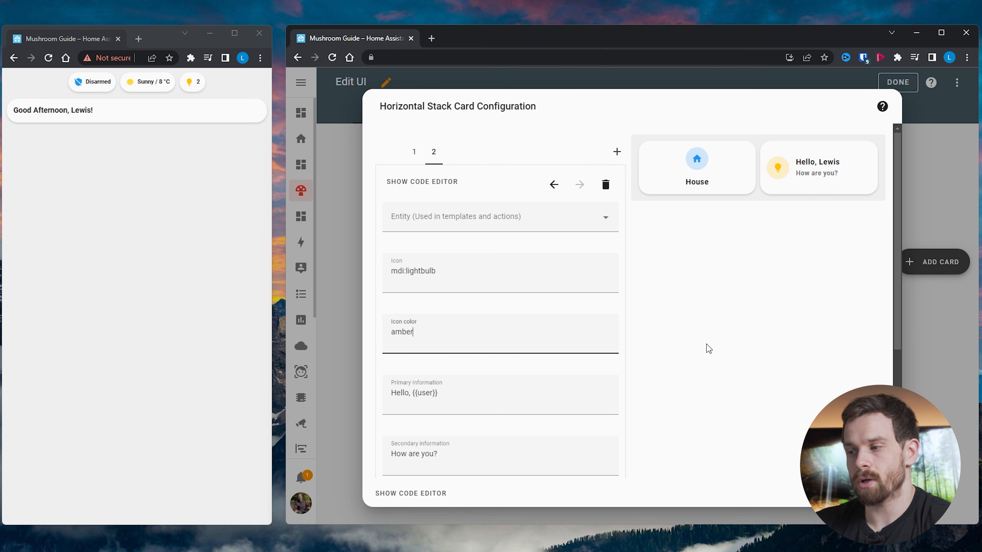
# Step: Clear the second card's secondary information and set its primary information to "Lights"
pyautogui.scroll(-1, 713, 344)
pyautogui.moveTo(615, 419); pyautogui.dragTo(258, 427)
pyautogui.press('BackSpace')
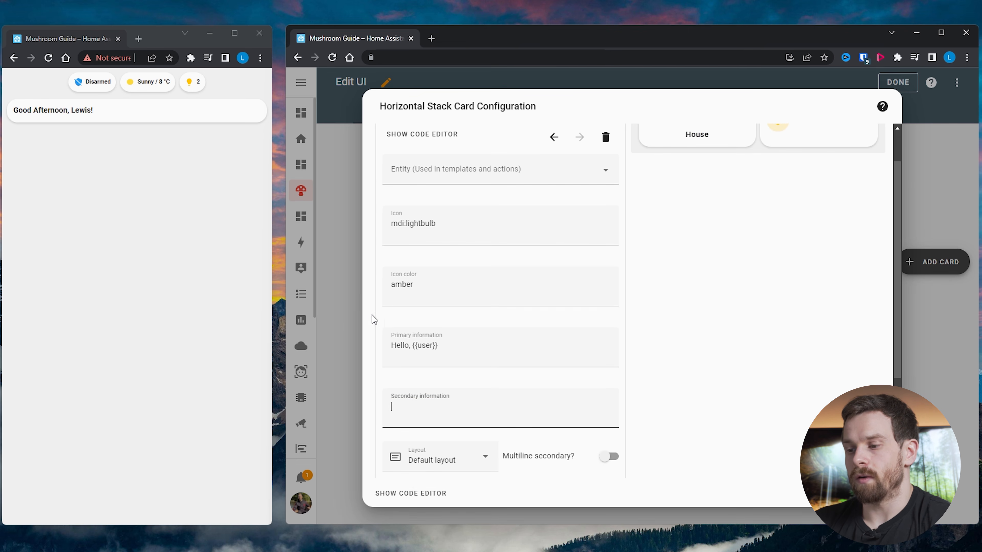
pyautogui.moveTo(487, 342); pyautogui.dragTo(344, 344)
pyautogui.press('BackSpace')
pyautogui.write('Lights')
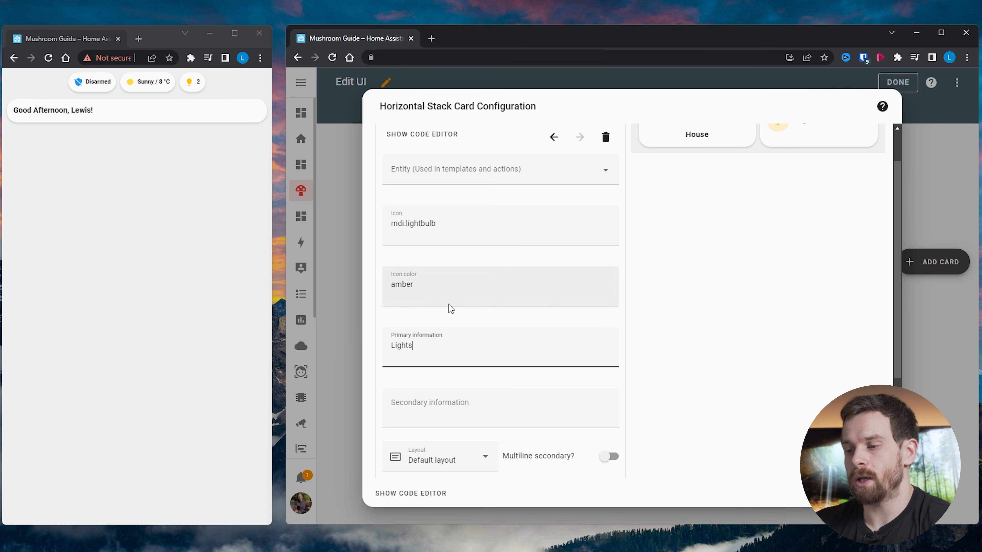
# Step: Set the Lights card's layout to Vertical layout
pyautogui.scroll(-3, 623, 355)
pyautogui.click(424, 379)
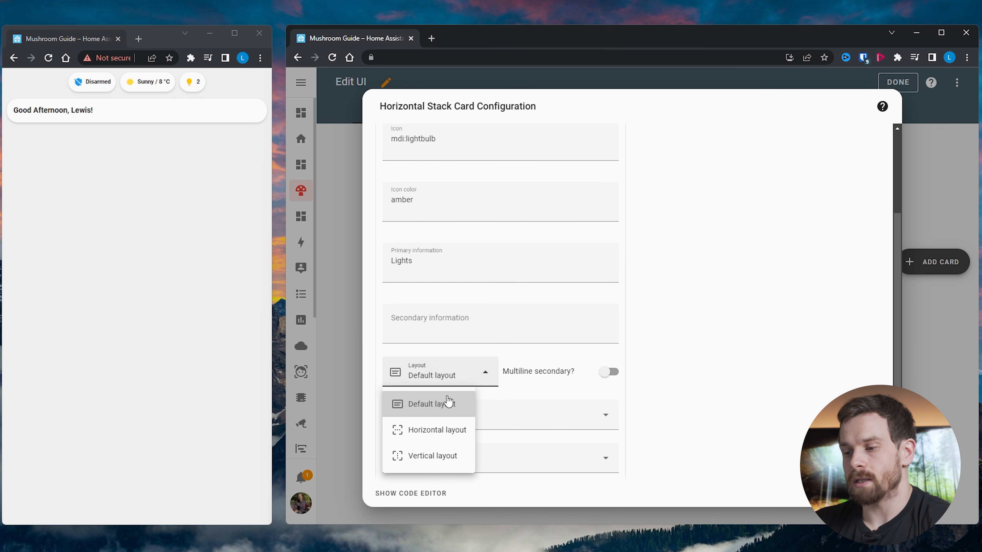
pyautogui.click(440, 456)
pyautogui.scroll(4, 706, 311)
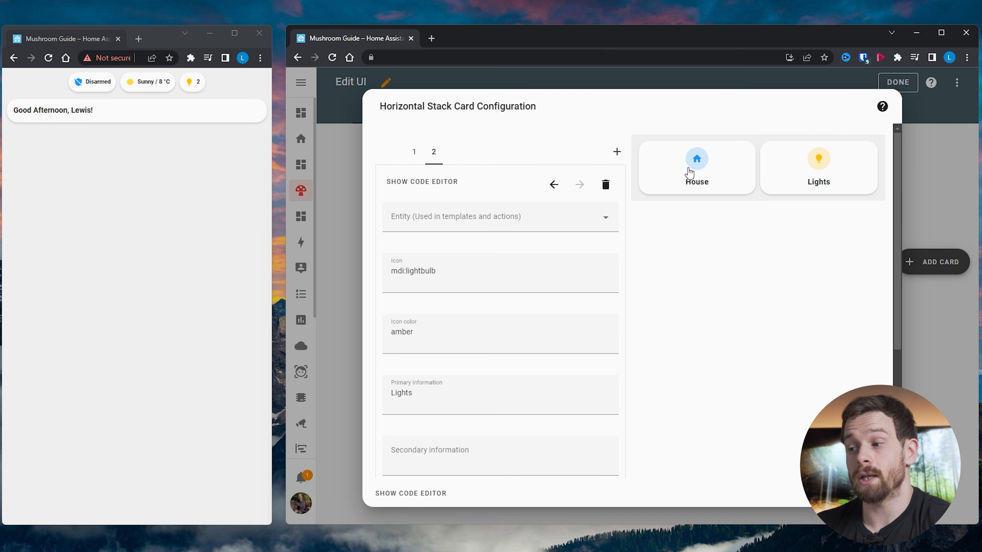
# Step: Set the Lights card's tap action to Navigate with the navigation path "lights"
pyautogui.scroll(-4, 651, 390)
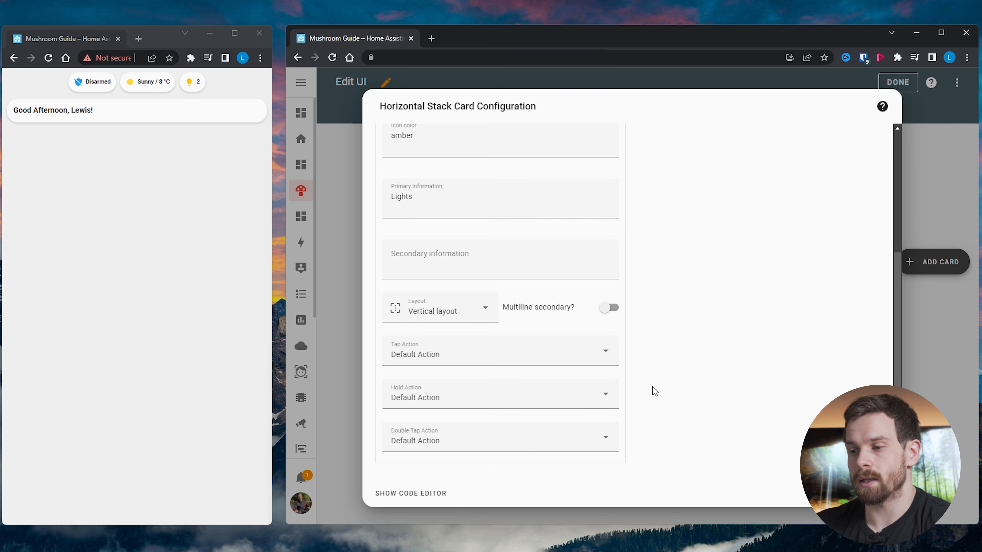
pyautogui.click(421, 355)
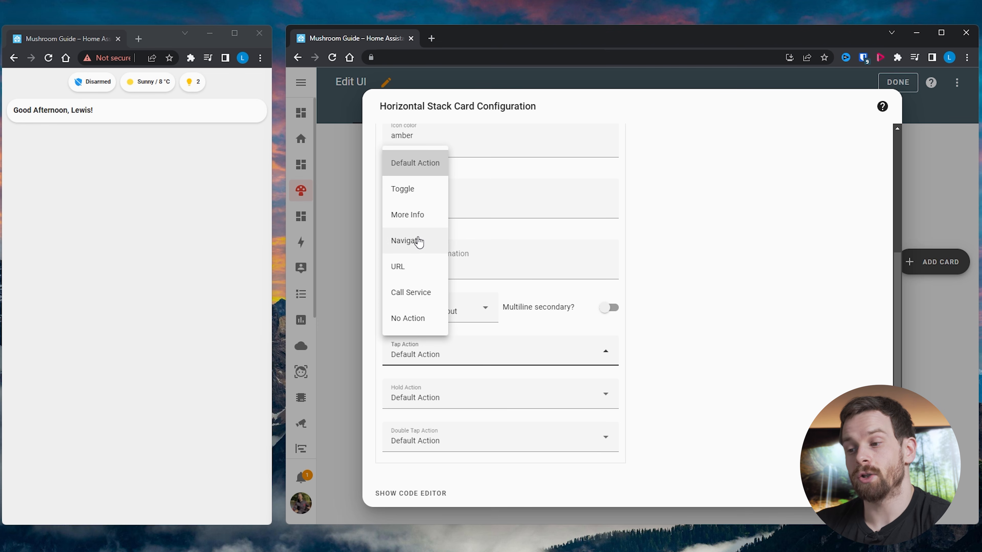
pyautogui.click(420, 242)
pyautogui.click(427, 385)
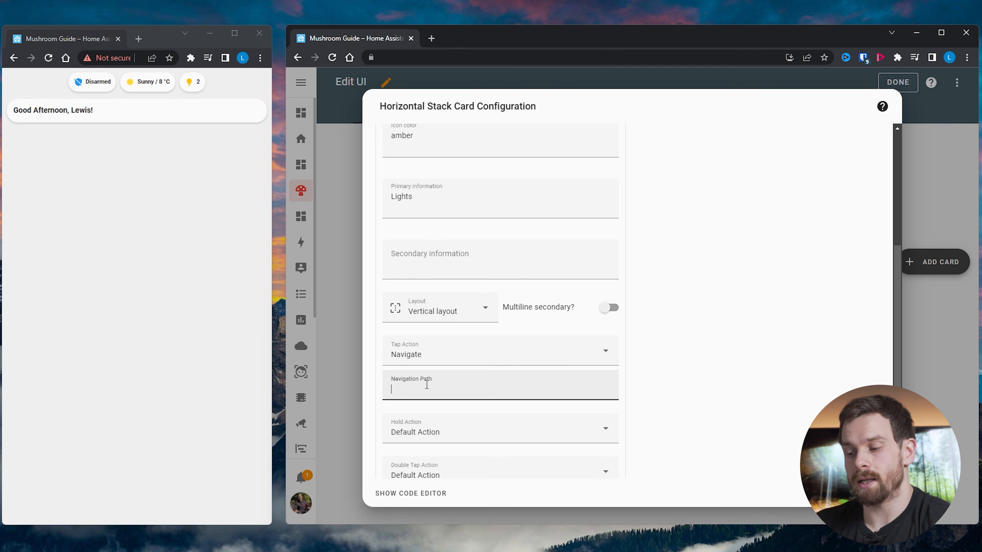
pyautogui.write('lights')
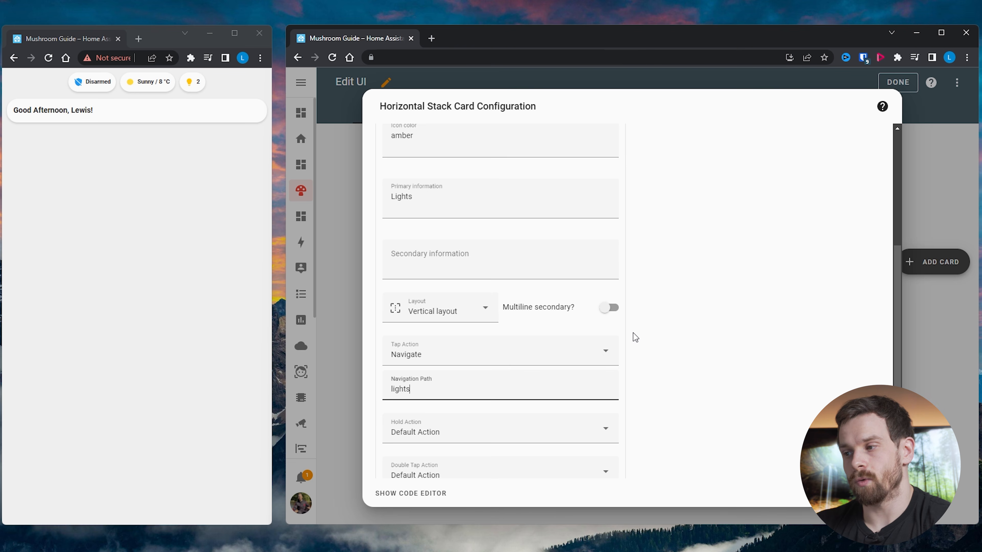
pyautogui.scroll(5, 636, 338)
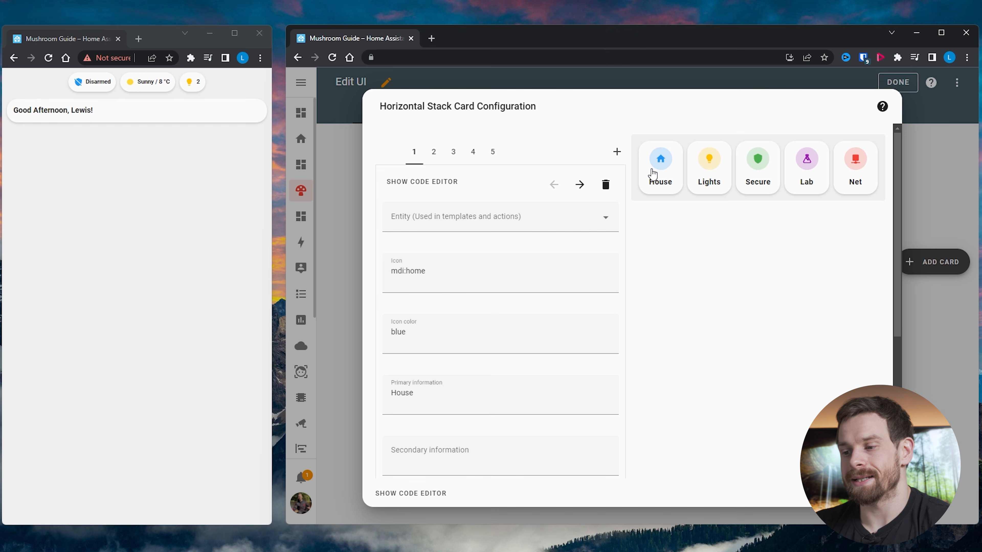
# Step: Check the Secure card's settings, save the horizontal stack and refresh the dashboard in the other browser window
pyautogui.click(451, 151)
pyautogui.scroll(-1, 460, 423)
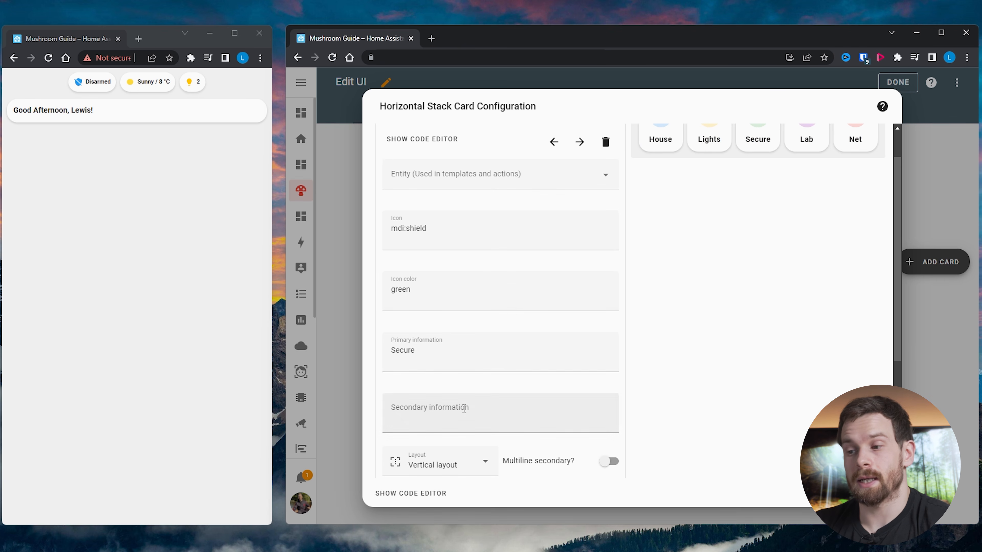
pyautogui.scroll(-1, 478, 330)
pyautogui.scroll(-4, 426, 268)
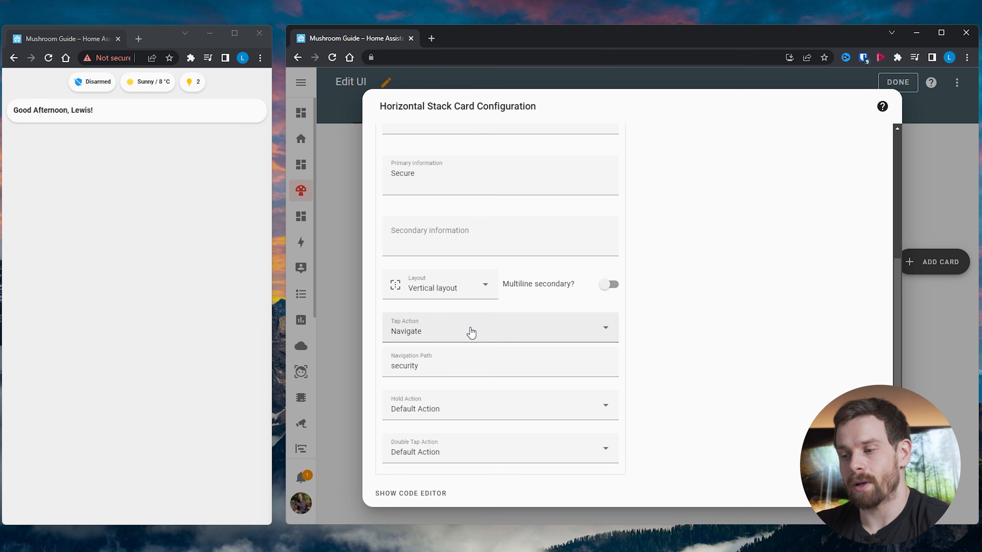
pyautogui.scroll(3, 643, 362)
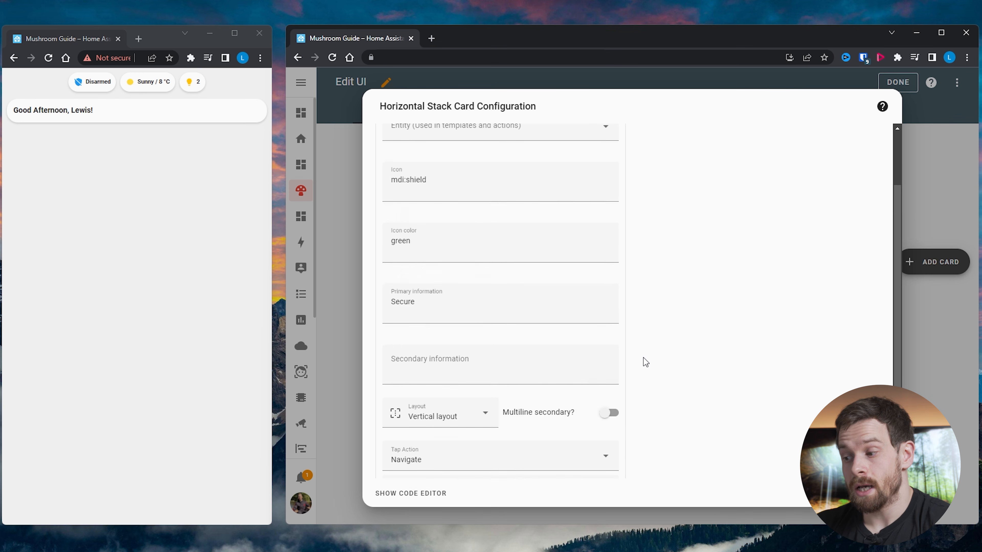
pyautogui.click(879, 494)
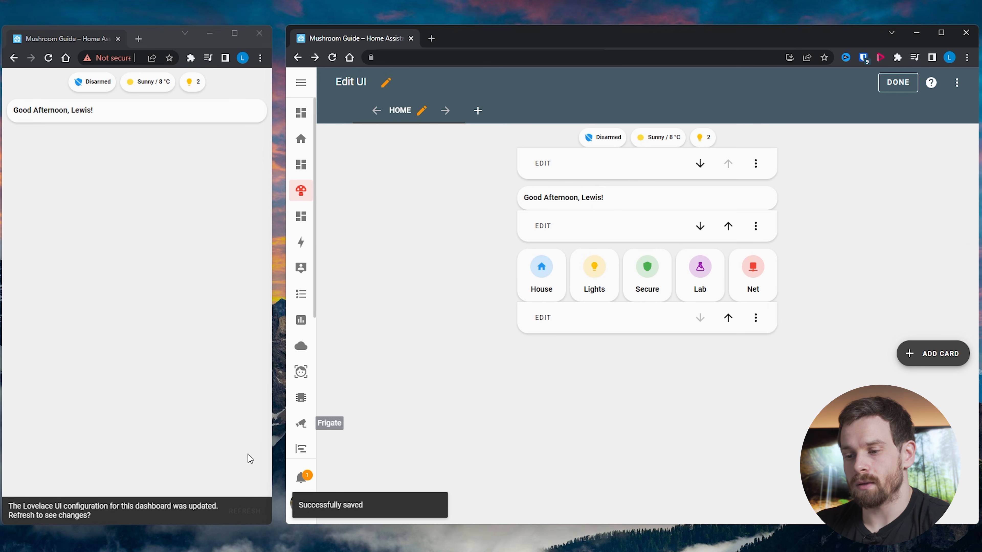
pyautogui.click(232, 518)
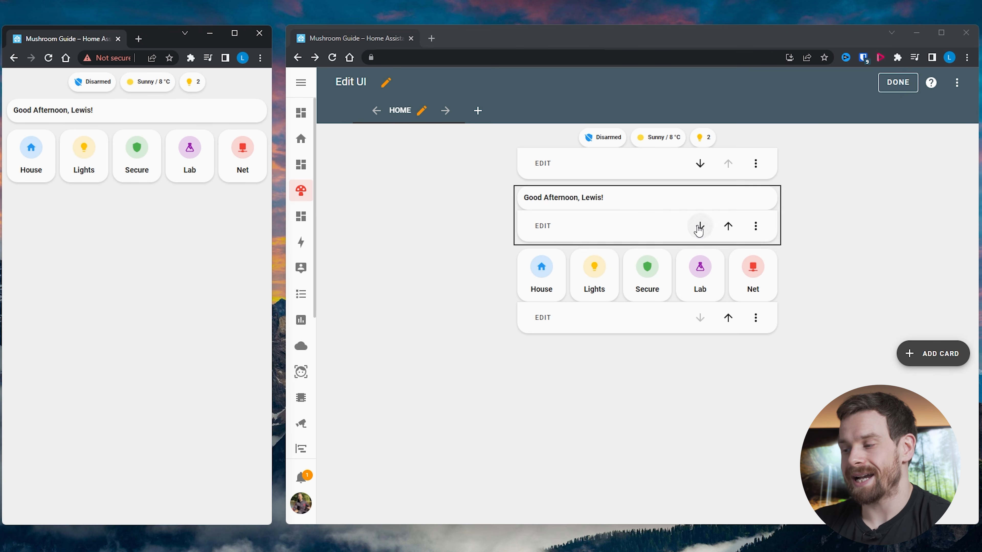
# Step: Add a Mushroom Title Card with the title "Rooms" to the Home view and save it
pyautogui.click(945, 352)
pyautogui.click(441, 147)
pyautogui.write('title')
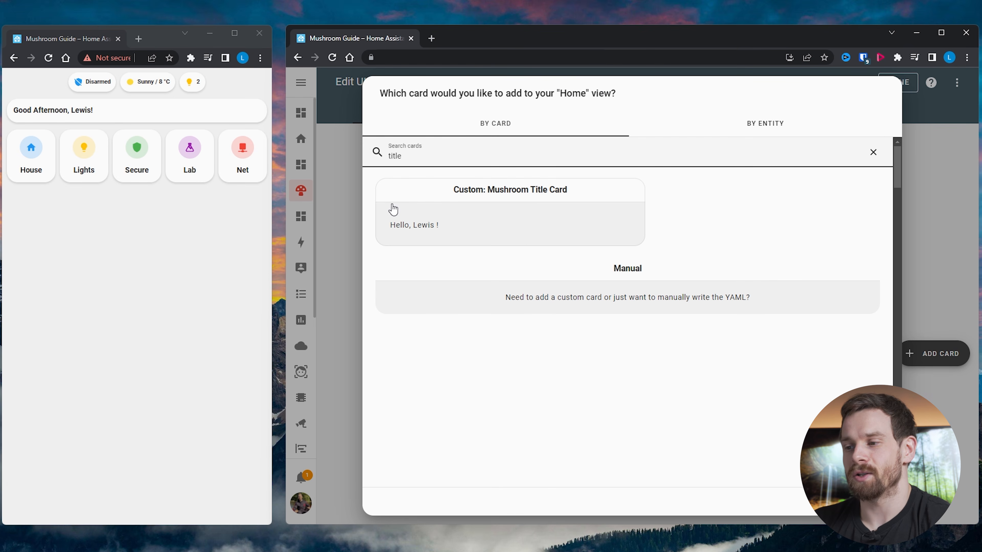
pyautogui.click(518, 214)
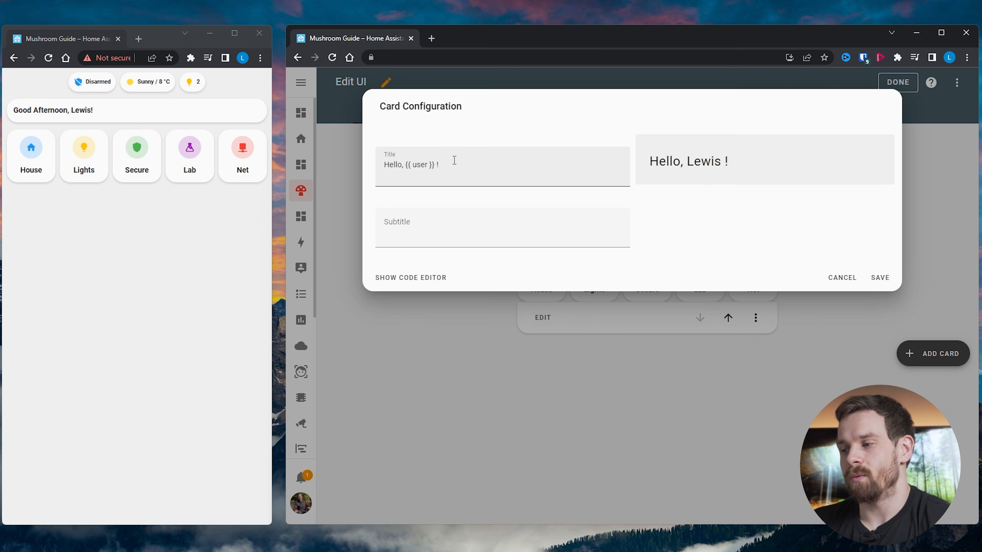
pyautogui.moveTo(453, 165); pyautogui.dragTo(330, 163)
pyautogui.write('Rooms')
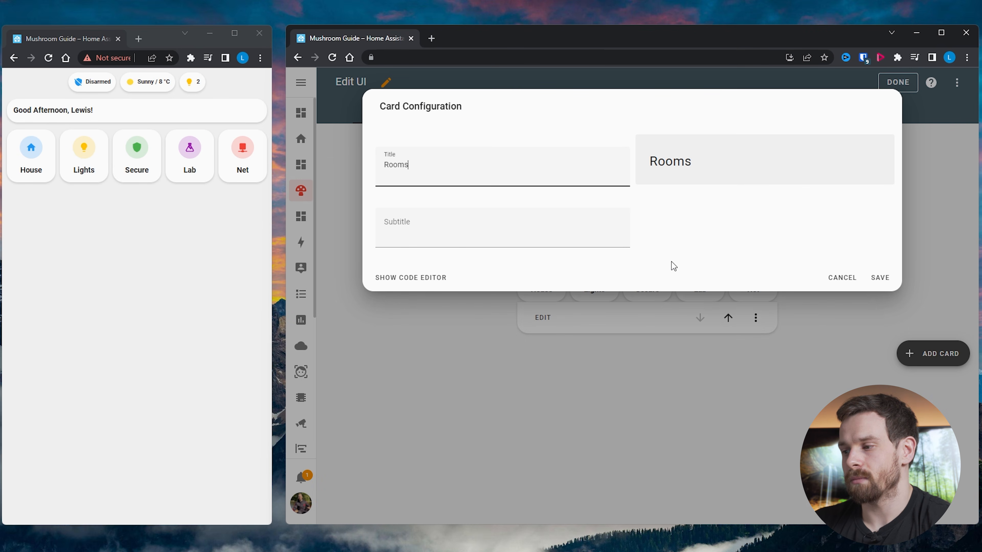
pyautogui.click(870, 279)
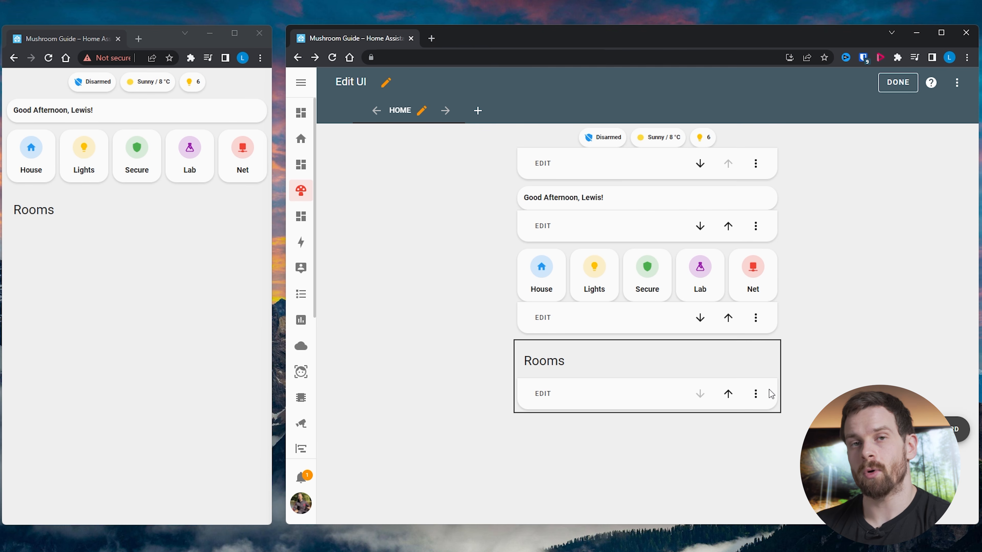
# Step: Add another Horizontal Stack card to the Home view below the Rooms title
pyautogui.click(957, 439)
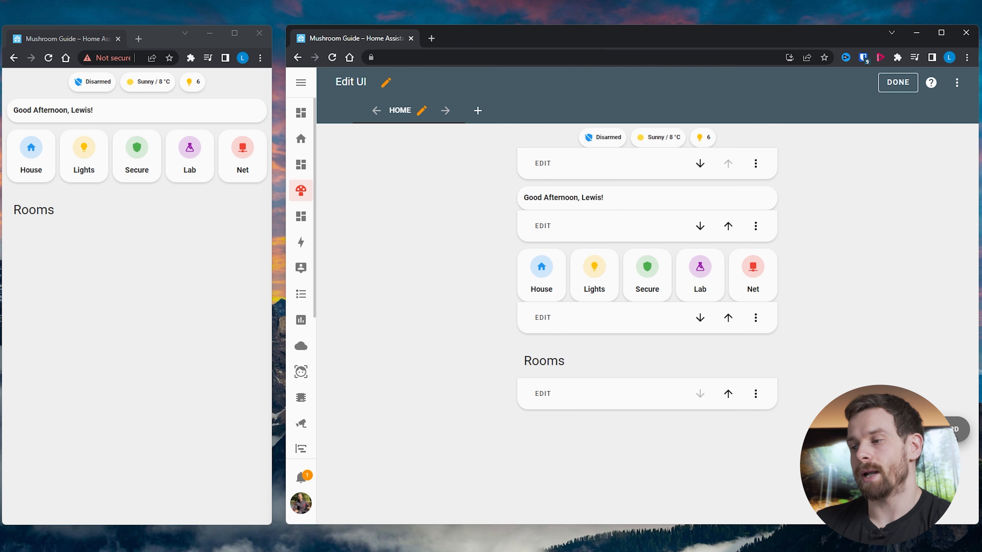
pyautogui.click(451, 149)
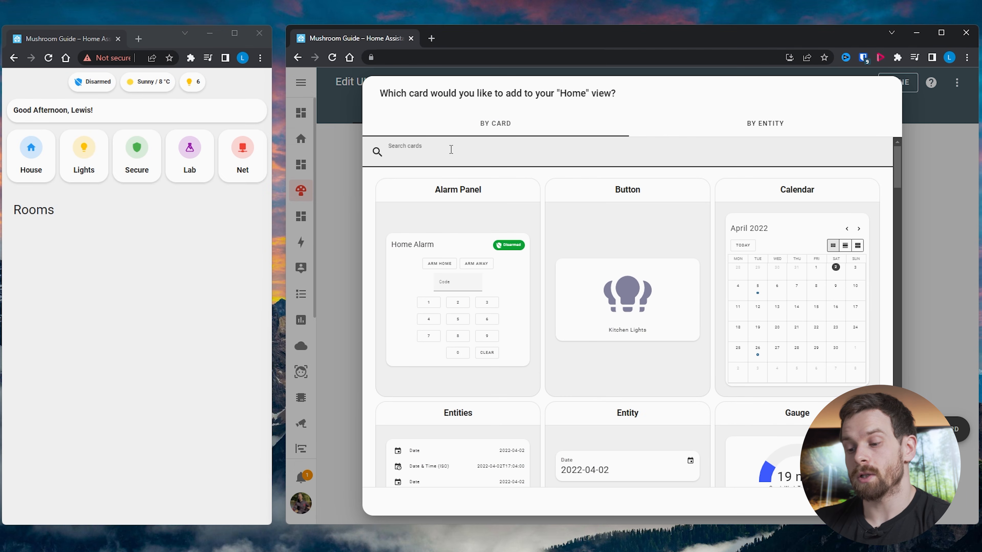
pyautogui.write('horizon')
pyautogui.click(469, 230)
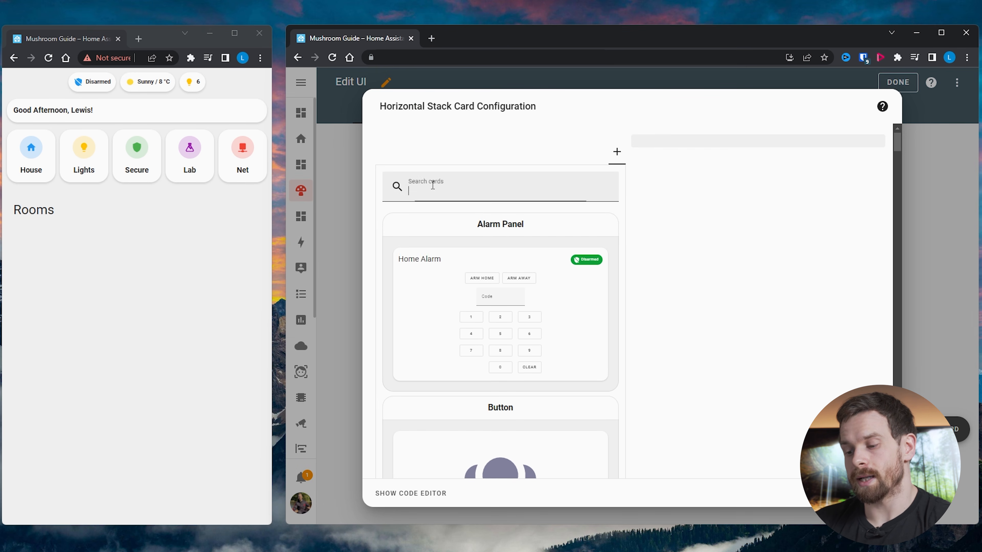
# Step: Add a Mushroom Light Card for Kitchen Lights to the horizontal stack, named "Kitchen" with the mdi:knife icon
pyautogui.write('light')
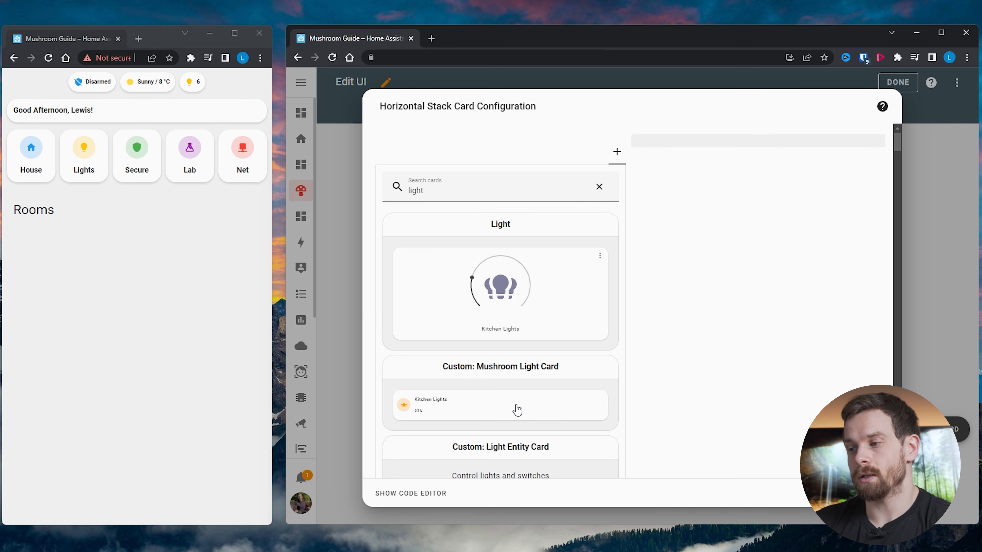
pyautogui.click(517, 408)
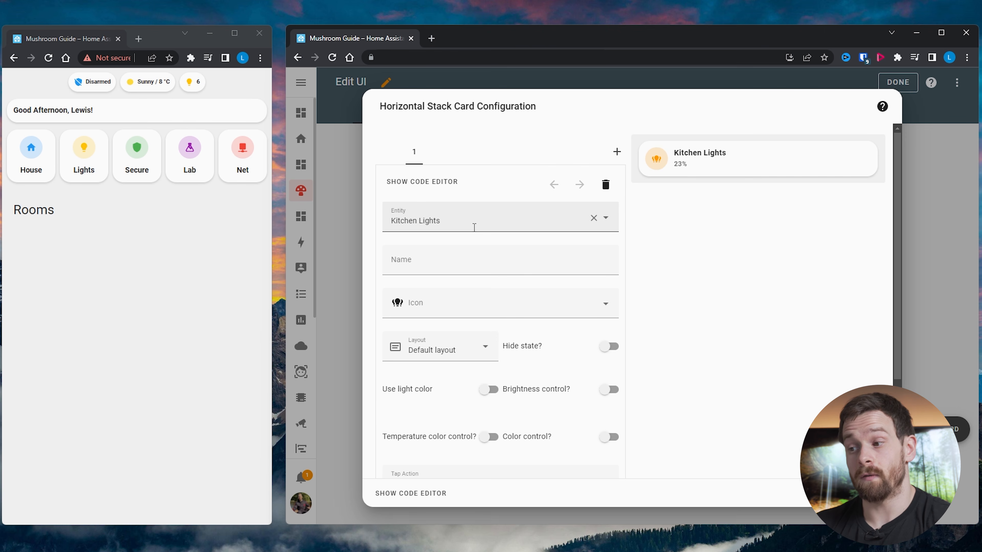
pyautogui.click(460, 262)
pyautogui.write('Kitchen')
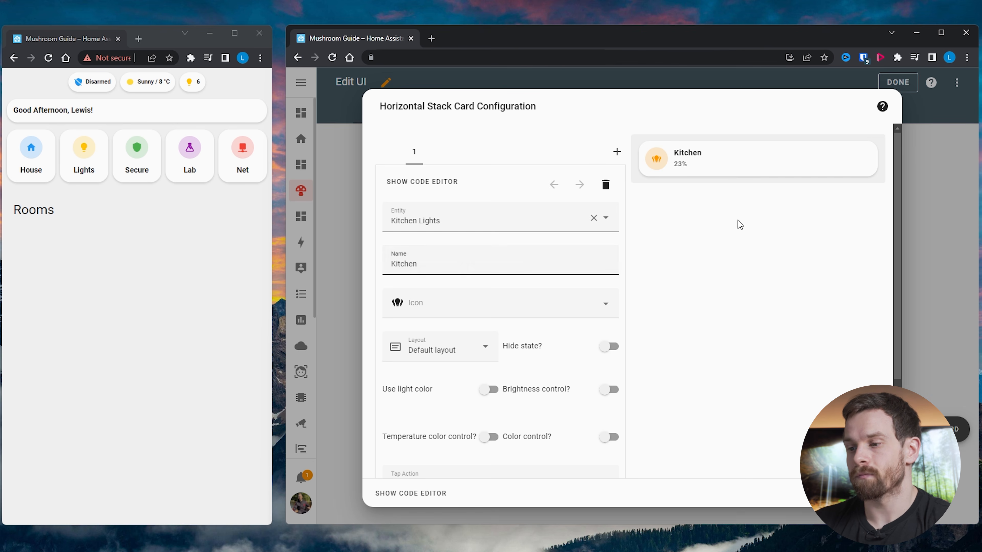
pyautogui.click(482, 299)
pyautogui.write('knife')
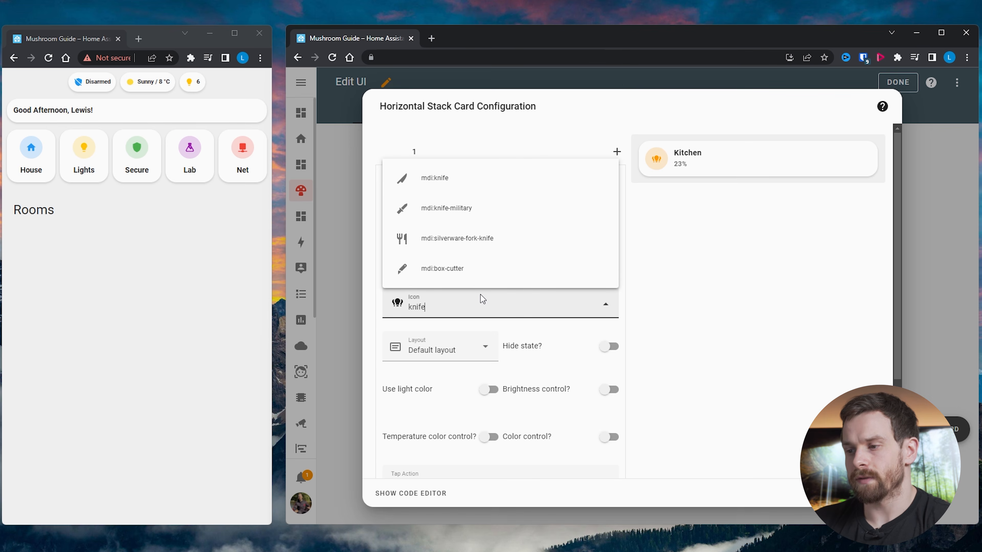
pyautogui.click(484, 188)
pyautogui.scroll(-1, 665, 391)
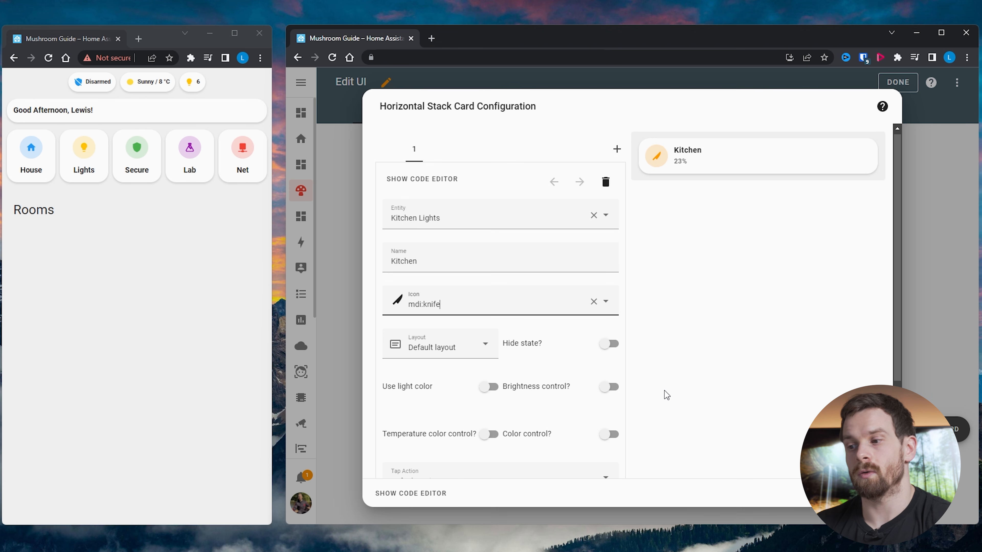
# Step: Try the Kitchen card's Hide state, Use light color and Brightness control options, and test the brightness slider in the preview
pyautogui.click(604, 348)
pyautogui.click(604, 350)
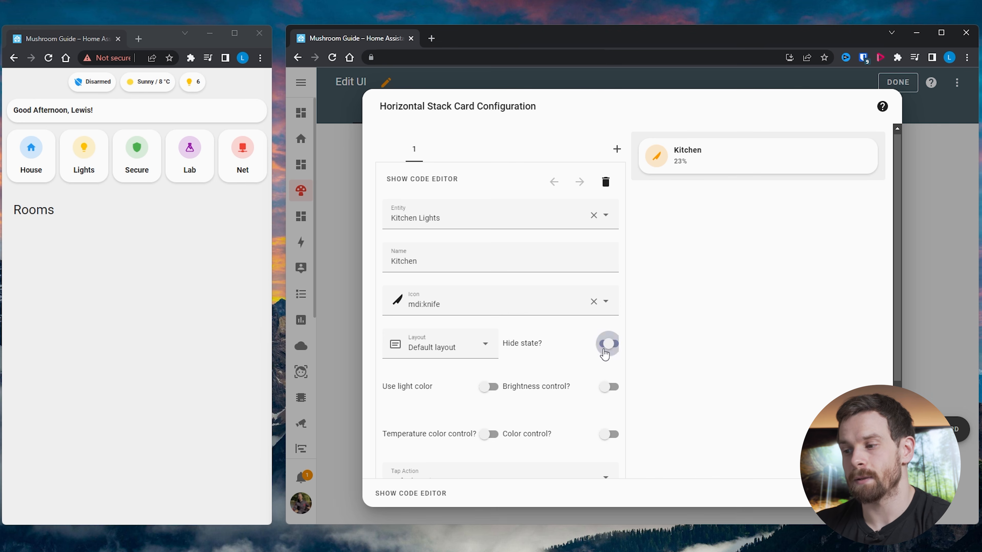
pyautogui.click(486, 392)
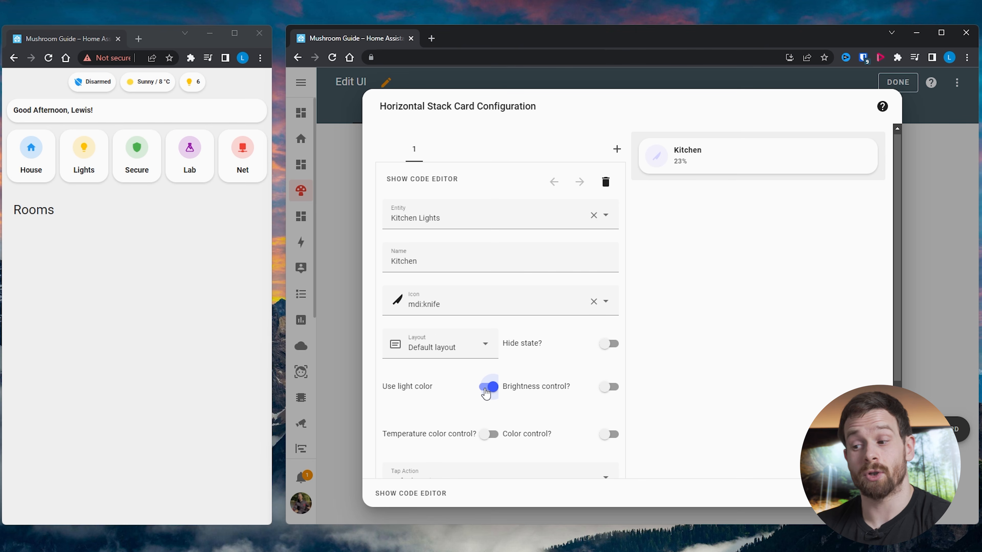
pyautogui.click(609, 387)
pyautogui.click(791, 193)
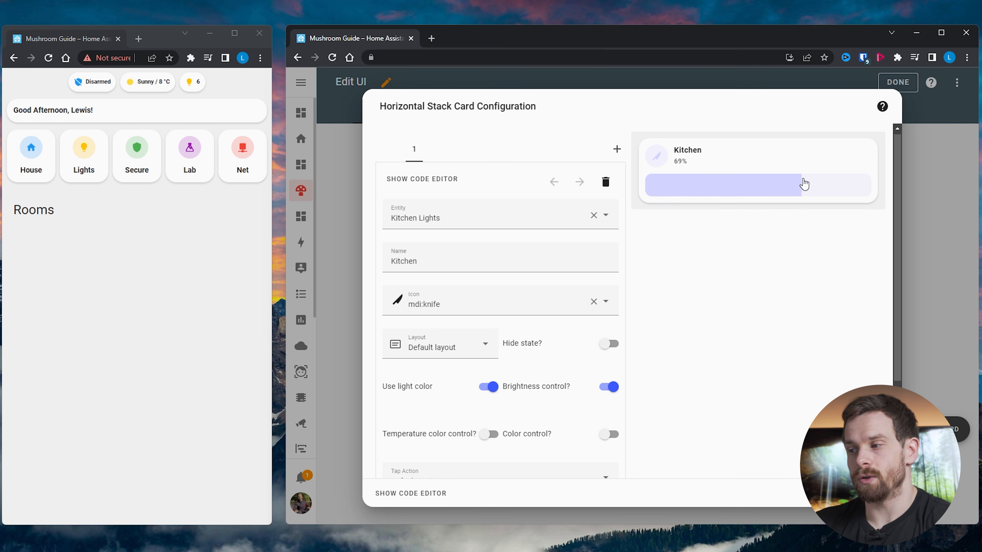
pyautogui.click(716, 189)
pyautogui.click(690, 193)
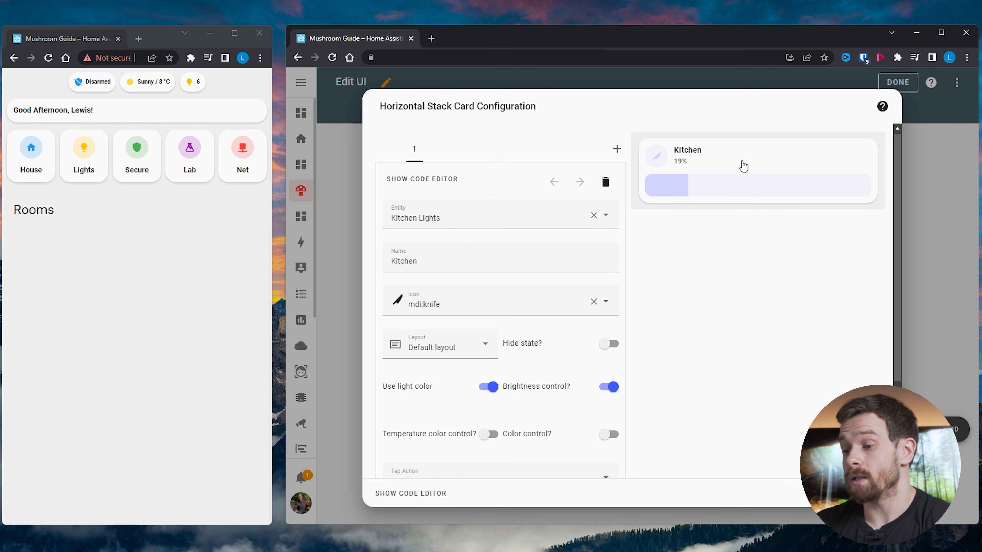
# Step: Try the Kitchen card's temperature color and color controls, and switch all four light control options back off
pyautogui.click(489, 434)
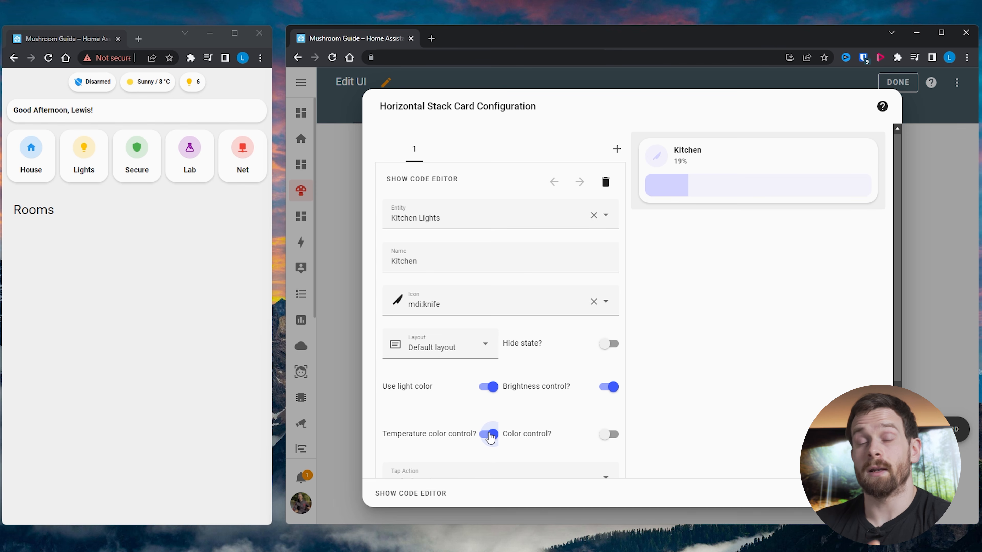
pyautogui.click(605, 438)
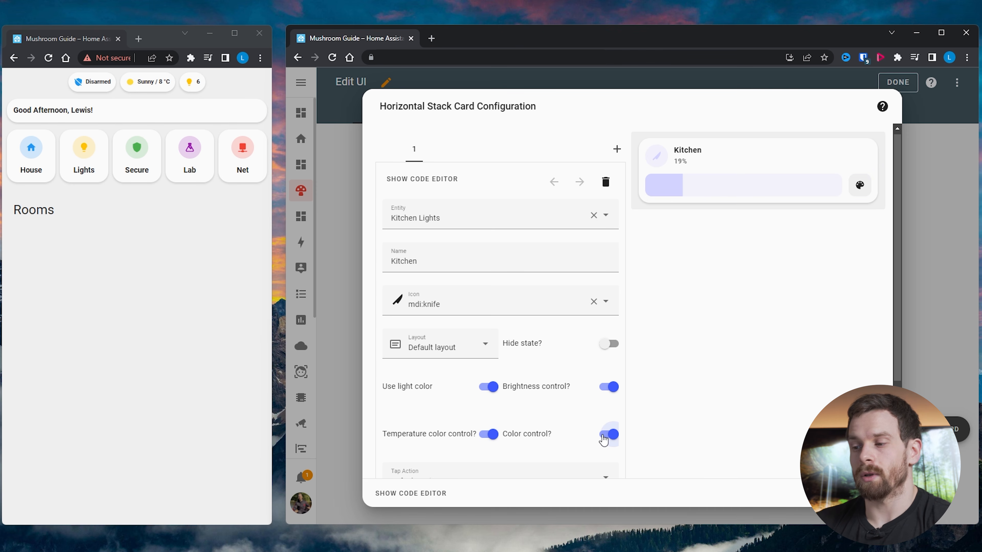
pyautogui.click(604, 438)
pyautogui.click(490, 434)
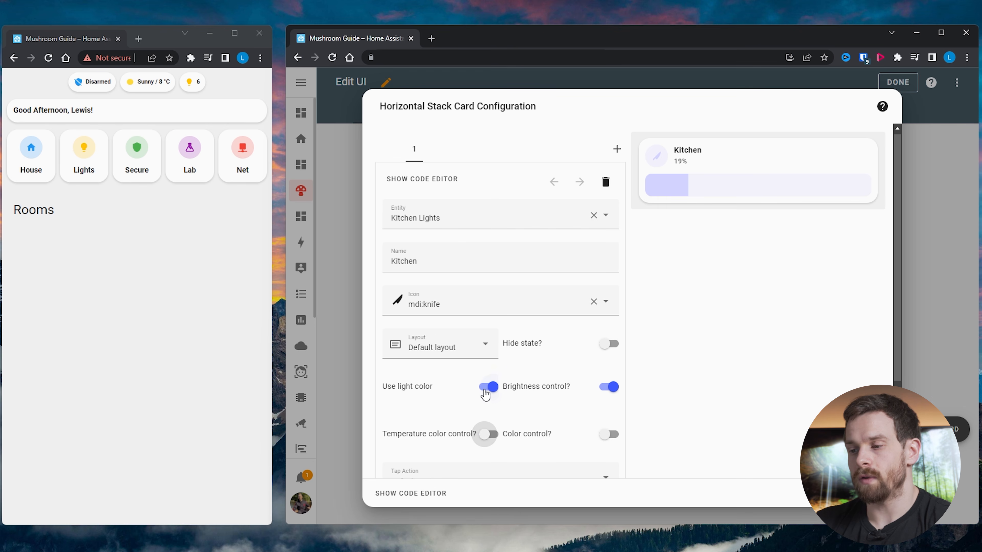
pyautogui.click(488, 387)
pyautogui.click(609, 386)
# Step: Set the Kitchen card's tap action to Navigate with the navigation path "kitchen"
pyautogui.scroll(-2, 463, 431)
pyautogui.scroll(2, 463, 431)
pyautogui.scroll(-1, 463, 430)
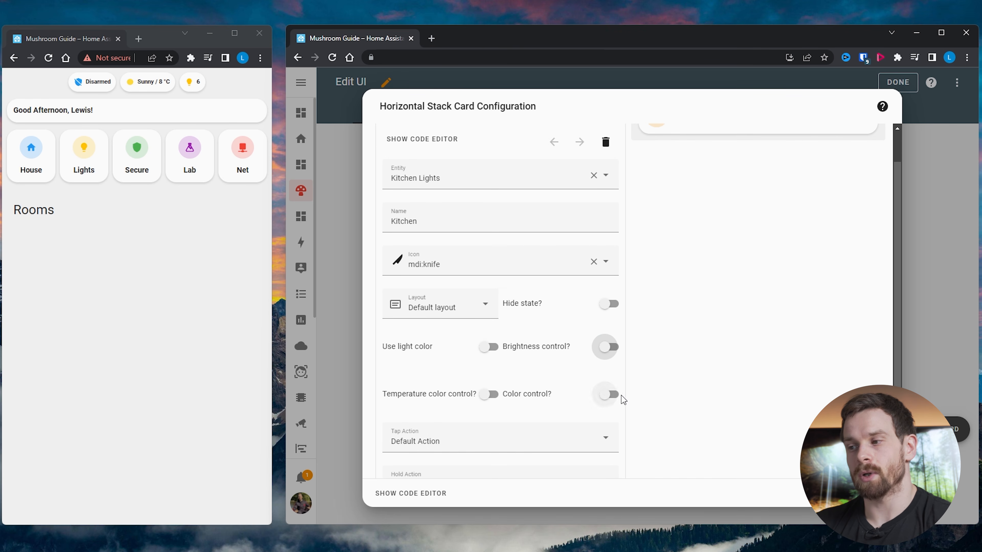
pyautogui.scroll(-2, 624, 415)
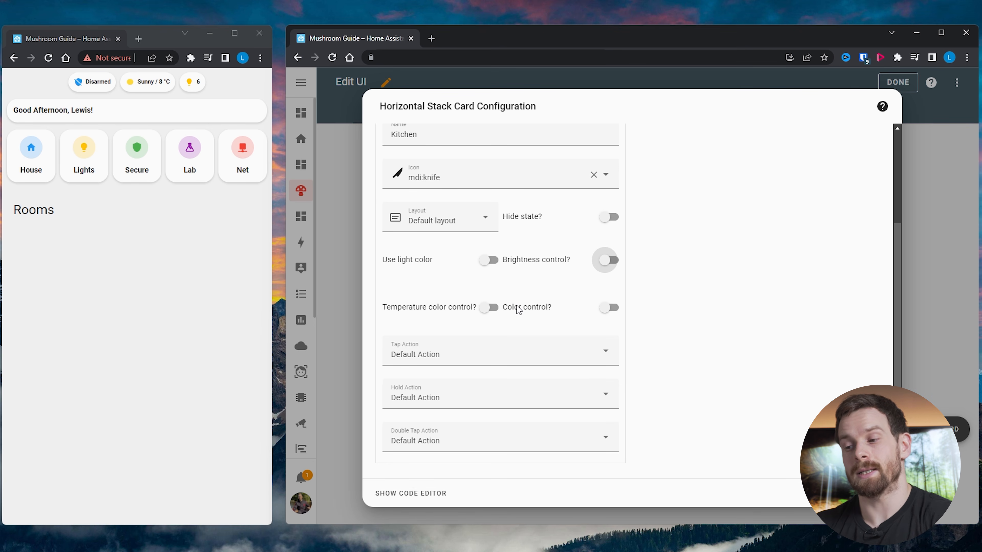
pyautogui.click(444, 353)
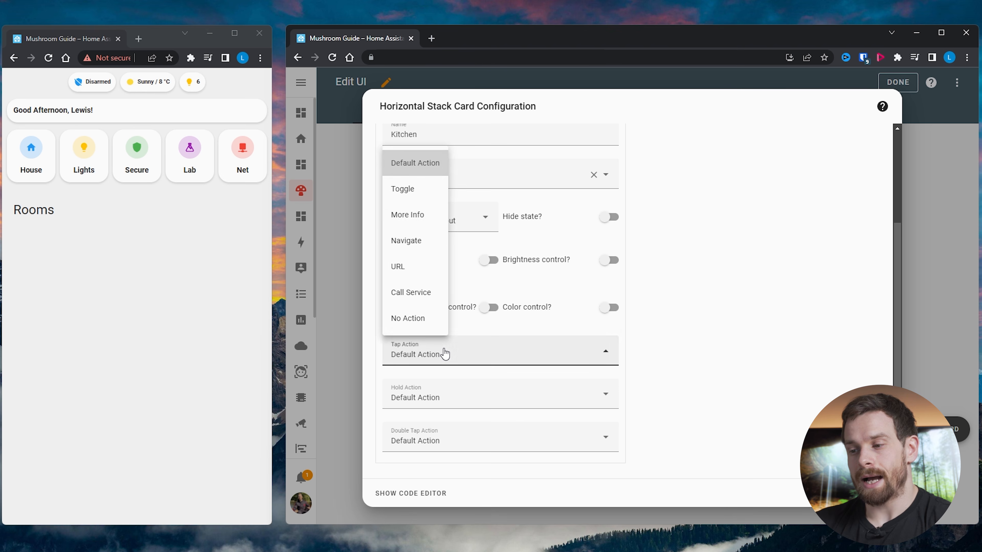
pyautogui.click(436, 242)
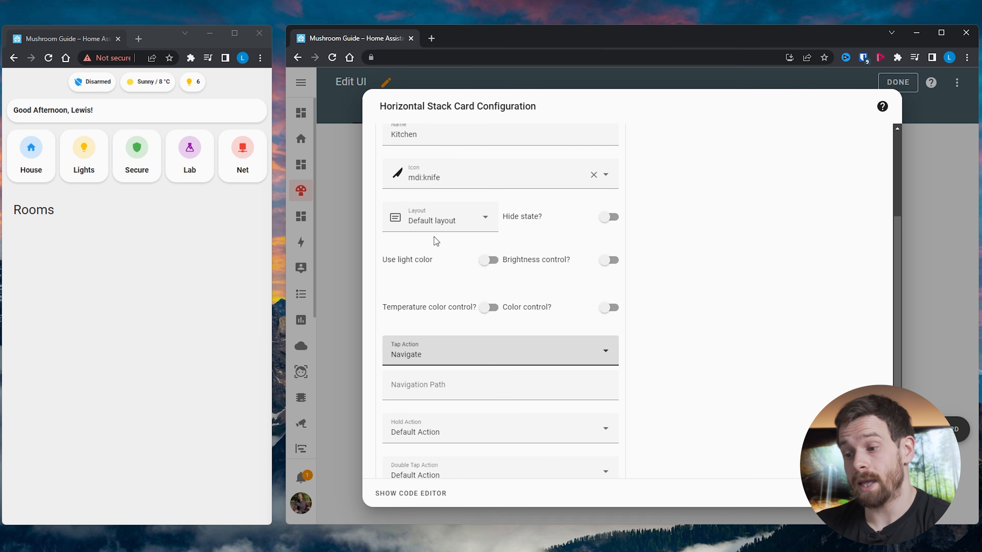
pyautogui.click(437, 390)
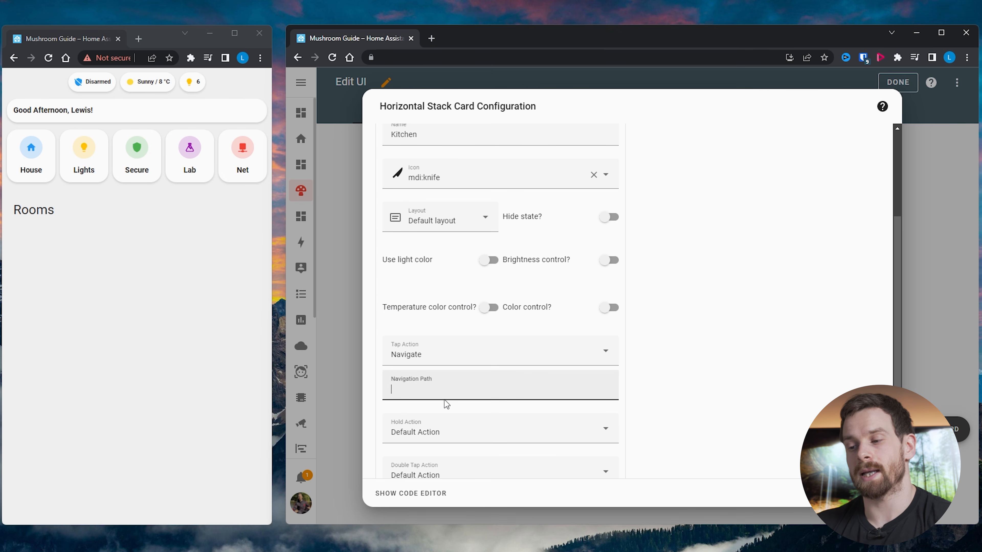
pyautogui.write('kitchen')
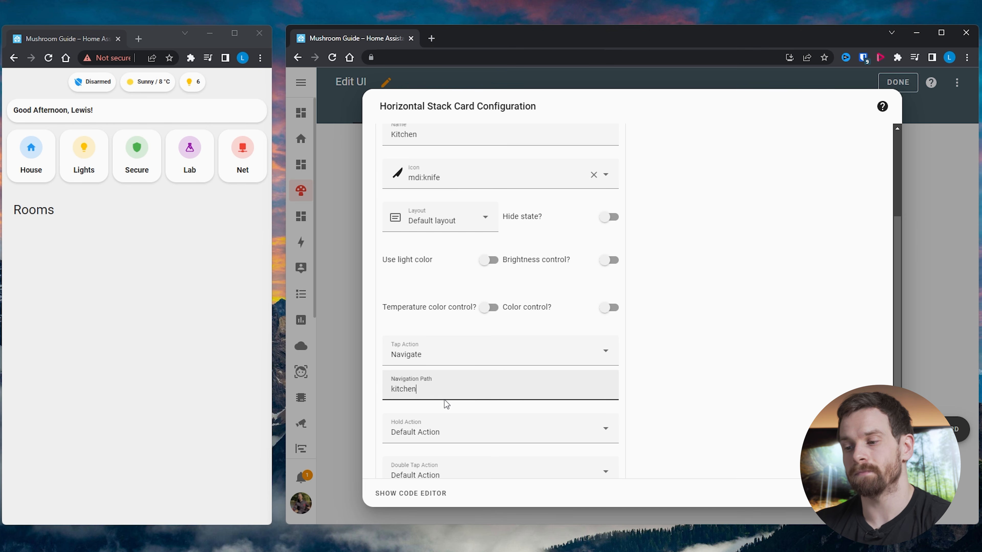
# Step: Set the Kitchen card's hold action to Toggle and test it by switching the kitchen lights off and on in the preview
pyautogui.scroll(-1, 450, 400)
pyautogui.click(470, 396)
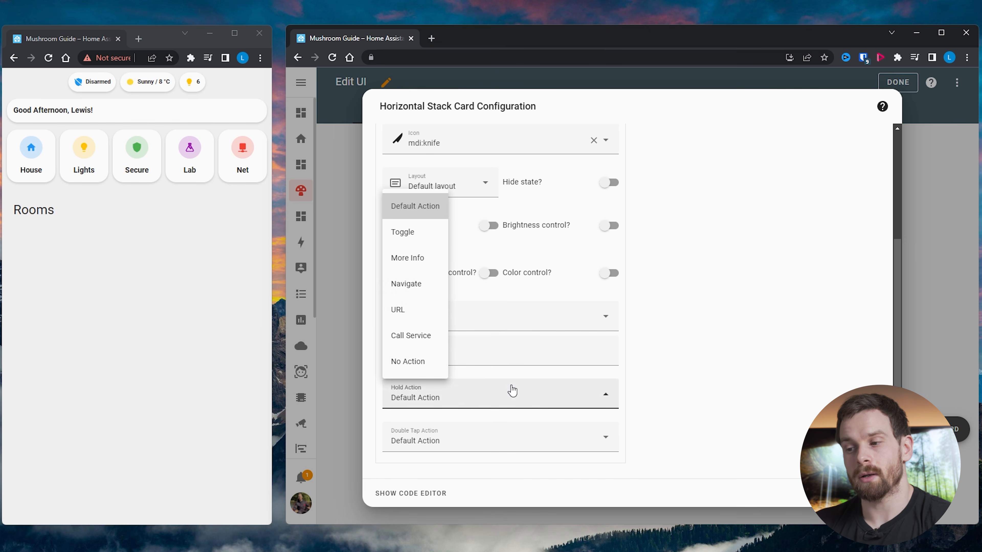
pyautogui.click(420, 235)
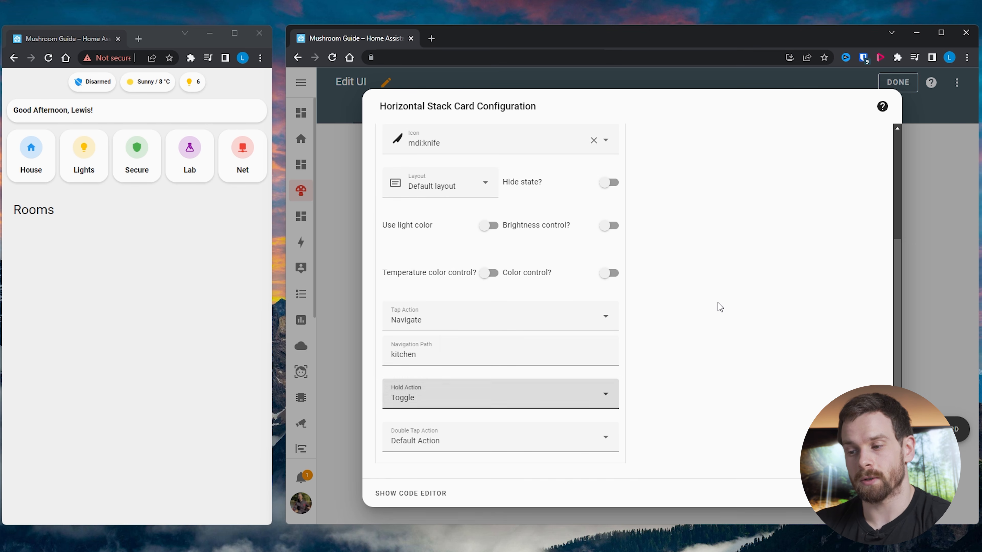
pyautogui.scroll(4, 719, 305)
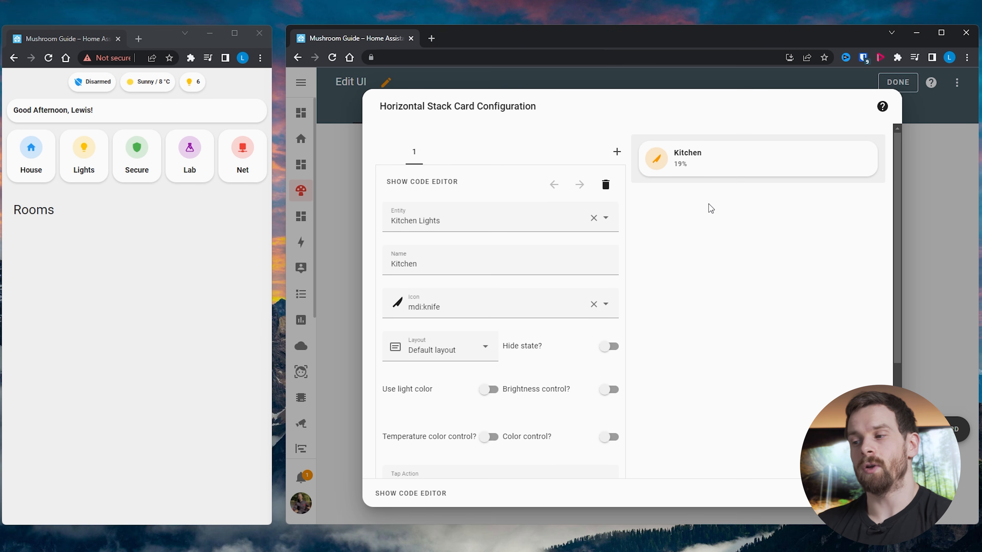
pyautogui.click(664, 165)
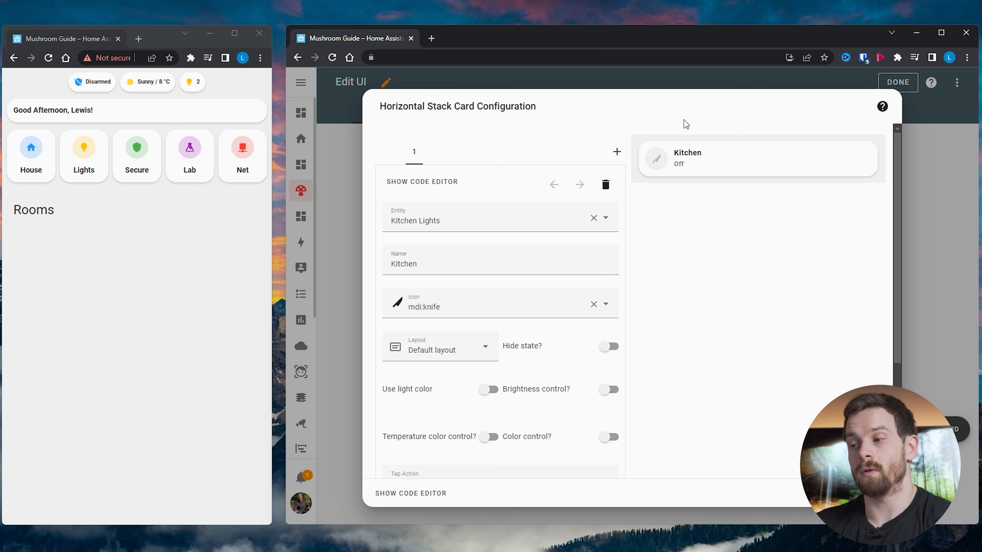
pyautogui.click(670, 162)
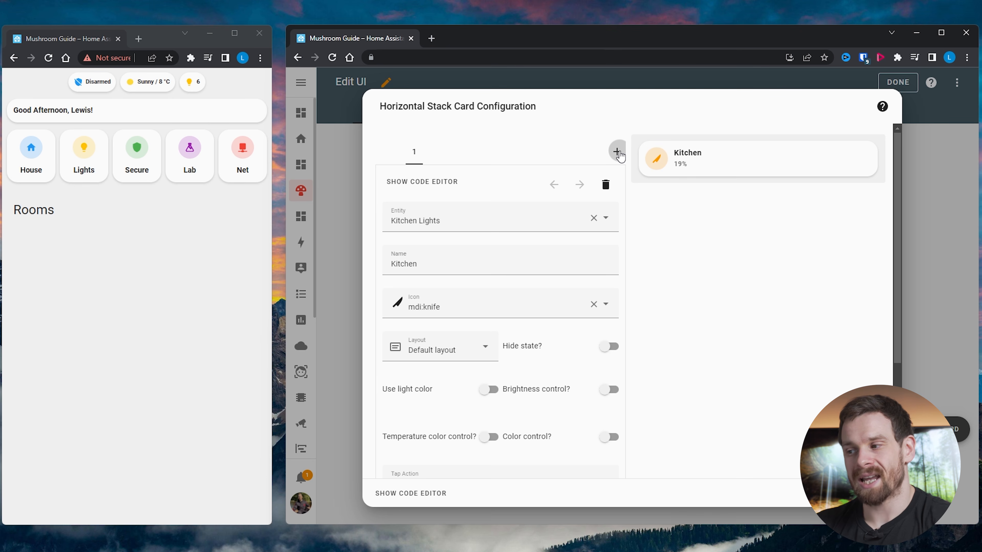
# Step: Add a Mushroom Template Card as the second card in the horizontal stack
pyautogui.click(617, 152)
pyautogui.click(441, 196)
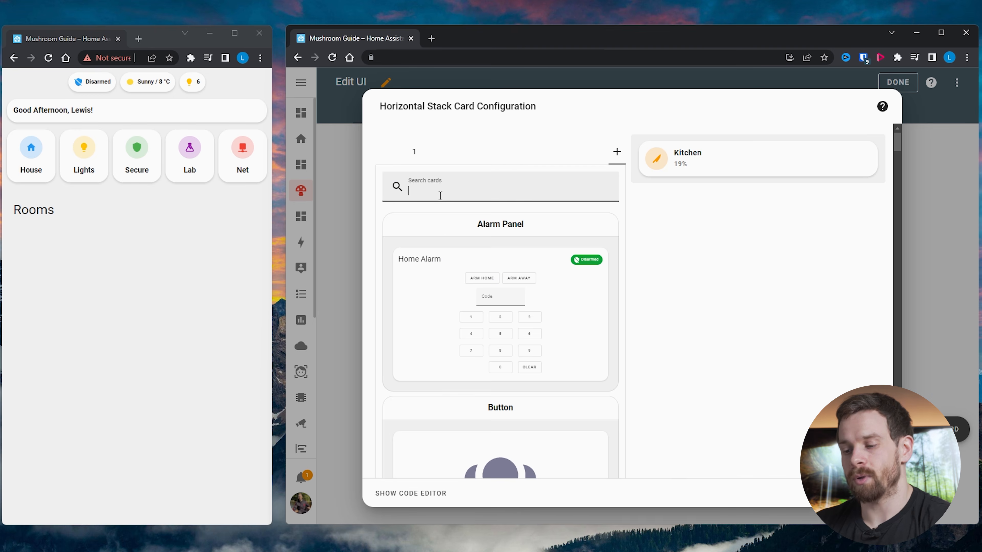
pyautogui.write('template')
pyautogui.click(451, 263)
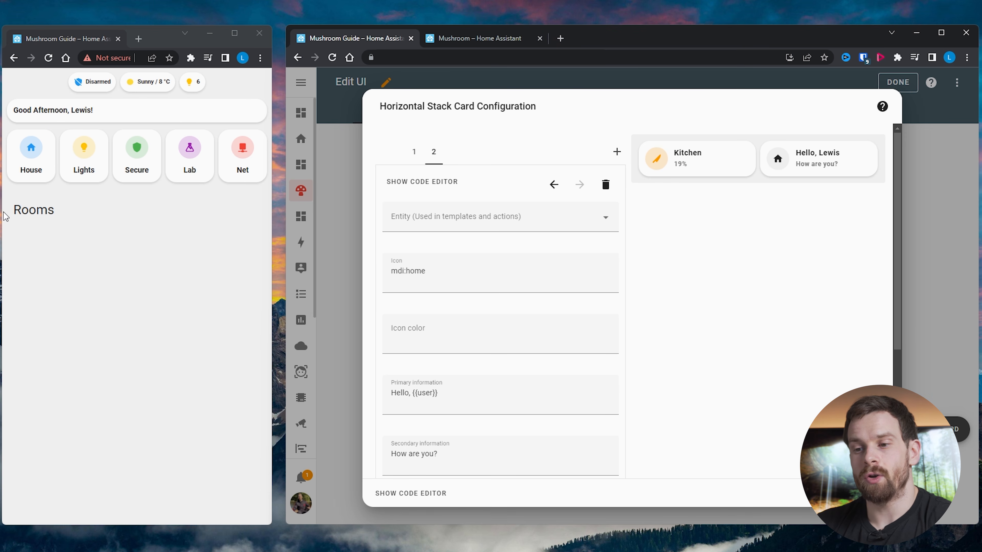
# Step: Look through another existing dashboard in the other browser window for reference
pyautogui.moveTo(3, 214); pyautogui.dragTo(202, 212)
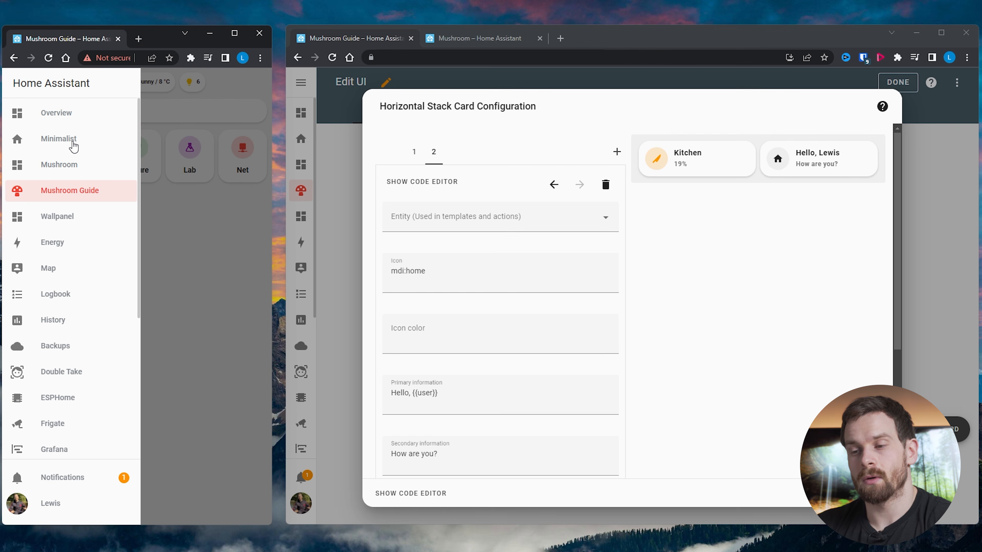
pyautogui.click(70, 148)
pyautogui.scroll(-3, 136, 357)
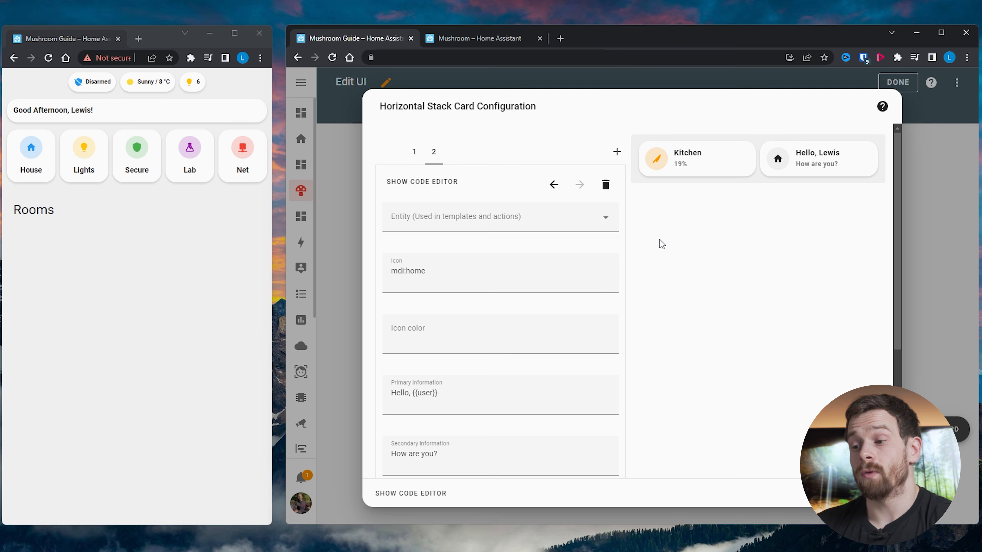
# Step: Set the template card's entity to the Office TV light, light.office_tv
pyautogui.click(456, 219)
pyautogui.write('office.')
pyautogui.write('light')
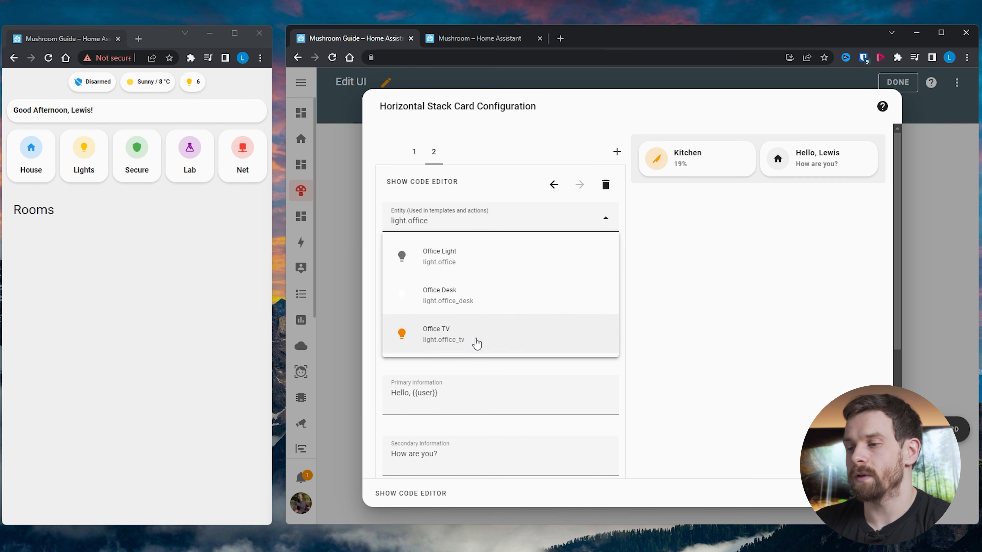
pyautogui.click(464, 339)
# Step: Change the template card's icon to mdi:desk
pyautogui.click(449, 277)
pyautogui.press('BackSpace')
pyautogui.press('BackSpace')
pyautogui.press('BackSpace')
pyautogui.press('BackSpace')
pyautogui.write('desk')
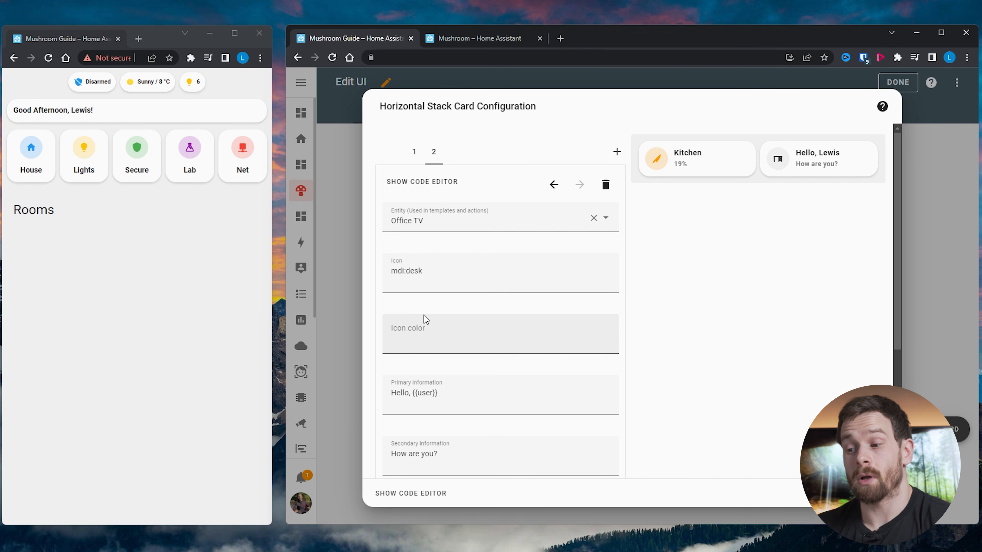
# Step: Set the template card's primary information to "Office" and clear its secondary information
pyautogui.scroll(-1, 491, 391)
pyautogui.moveTo(441, 377); pyautogui.dragTo(335, 365)
pyautogui.press('BackSpace')
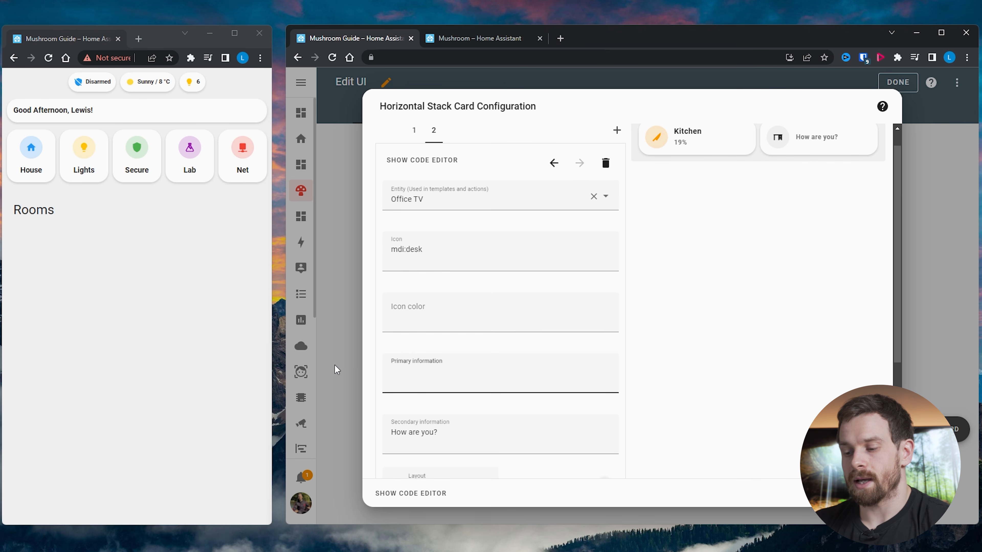
pyautogui.write('Office')
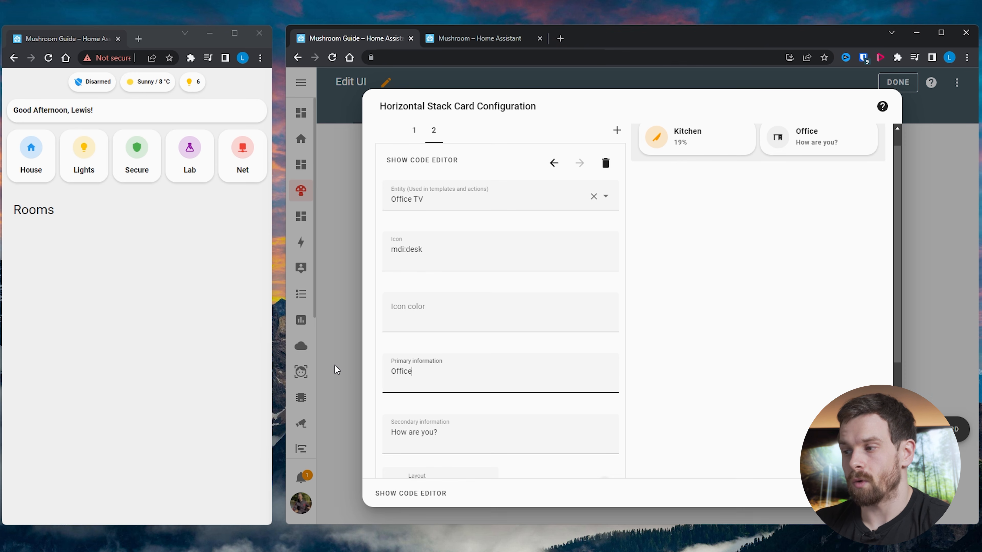
pyautogui.moveTo(473, 426); pyautogui.dragTo(375, 446)
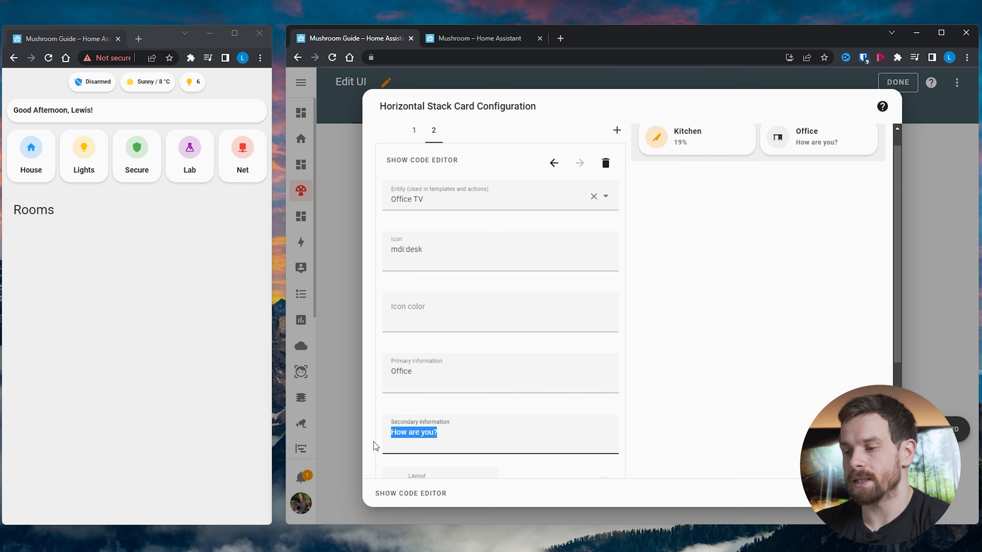
pyautogui.press('BackSpace')
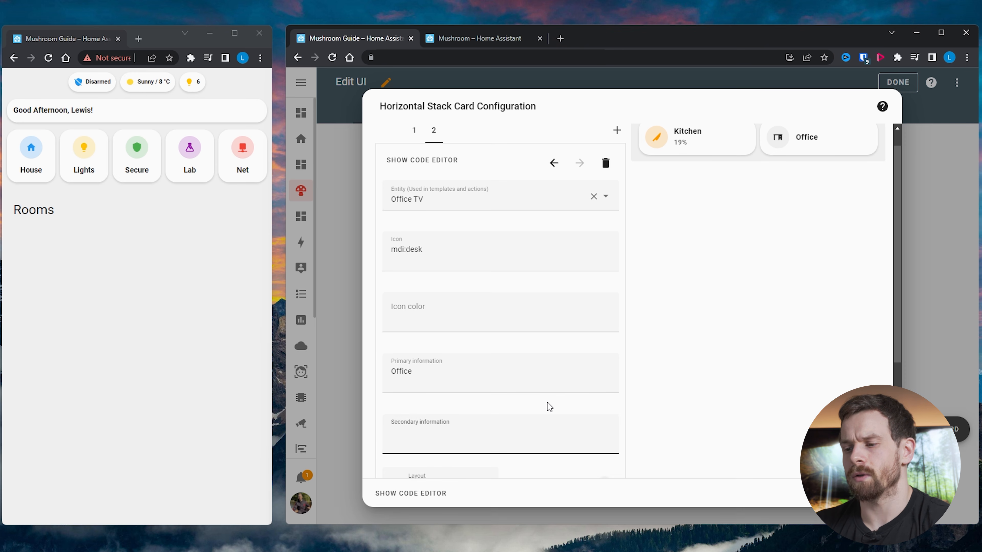
# Step: Set the Office card's tap action to Navigate with the navigation path "office"
pyautogui.scroll(-4, 547, 404)
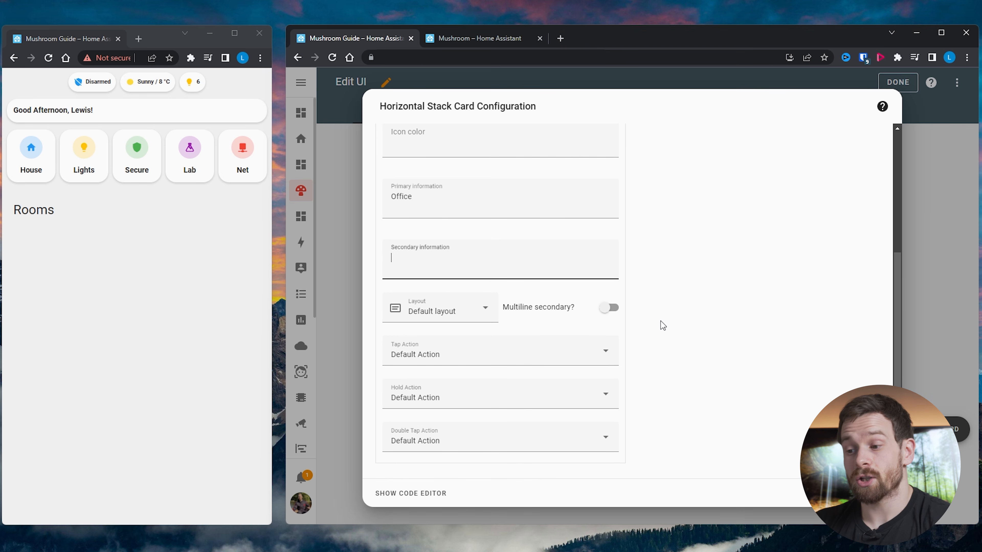
pyautogui.click(437, 359)
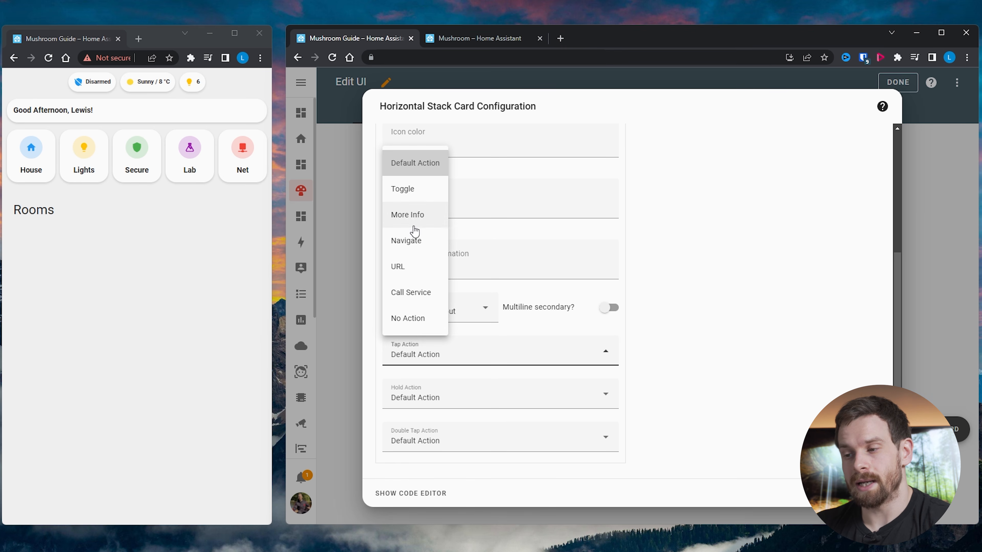
pyautogui.click(406, 241)
pyautogui.click(420, 389)
pyautogui.write('office')
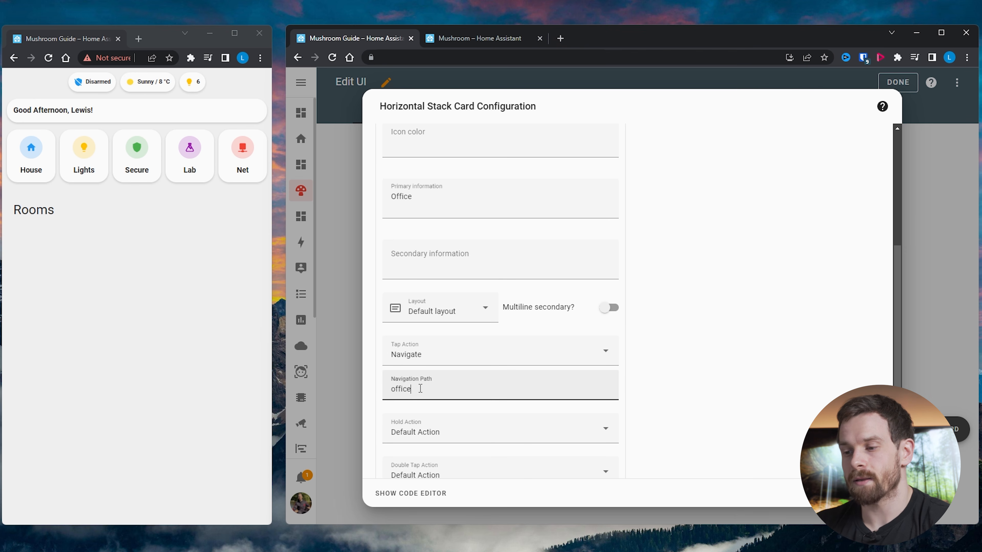
pyautogui.scroll(-1, 430, 395)
pyautogui.click(432, 394)
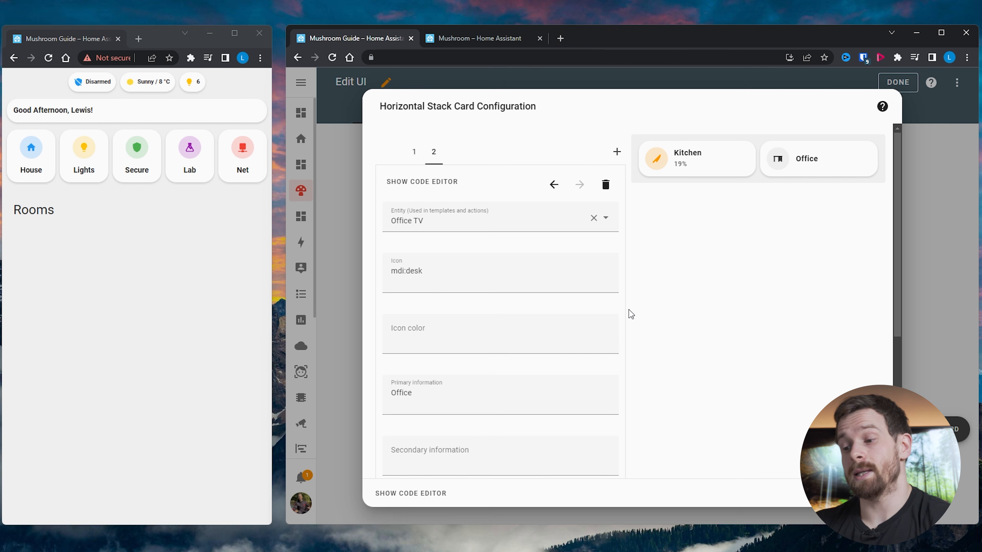
# Step: Set the Office card's secondary information to {{ states('sensor.office_temperature') }}
pyautogui.scroll(-2, 504, 366)
pyautogui.click(425, 401)
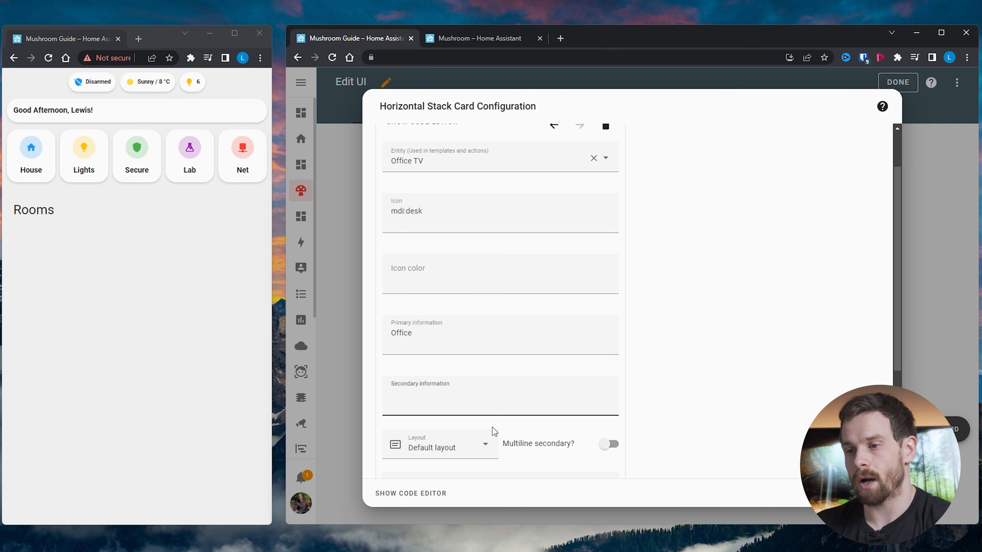
pyautogui.scroll(-1, 507, 332)
pyautogui.write('{{ states')
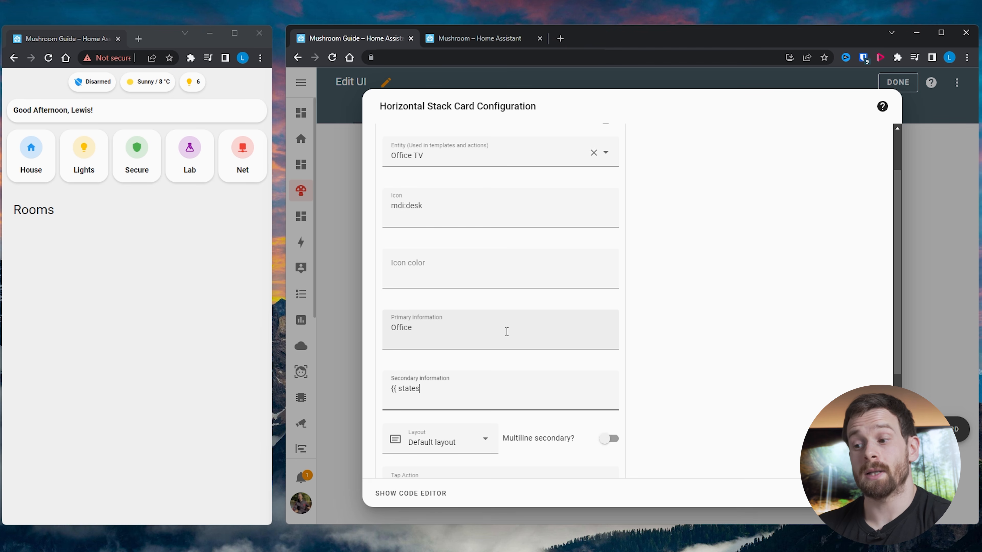
pyautogui.write('(')
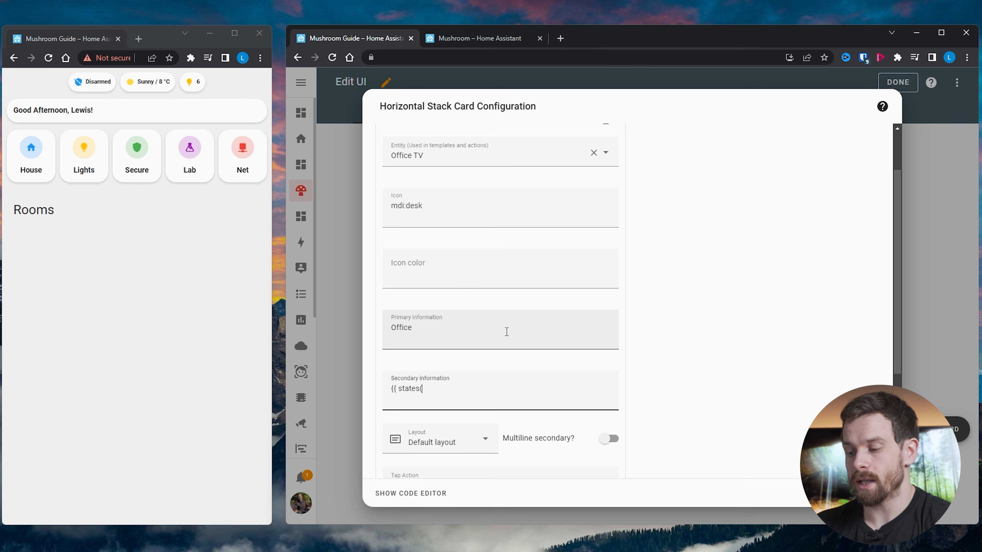
pyautogui.write("'oofse")
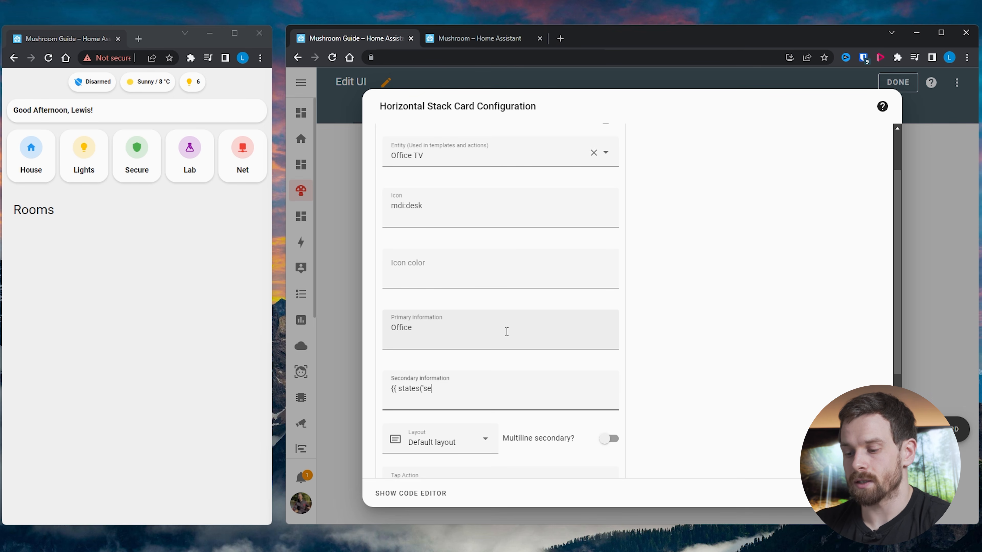
pyautogui.write("nsor.office_temperature') }}")
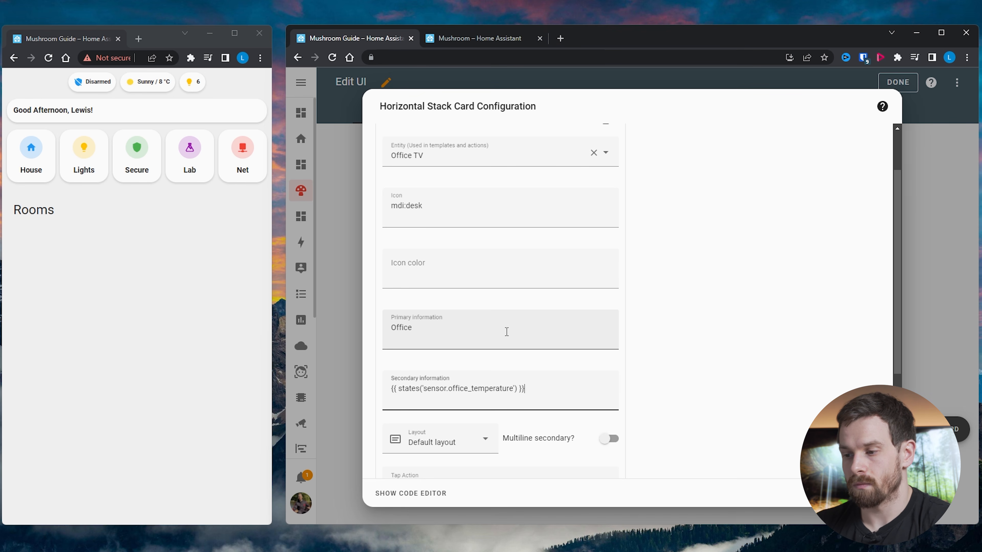
pyautogui.scroll(-1, 507, 332)
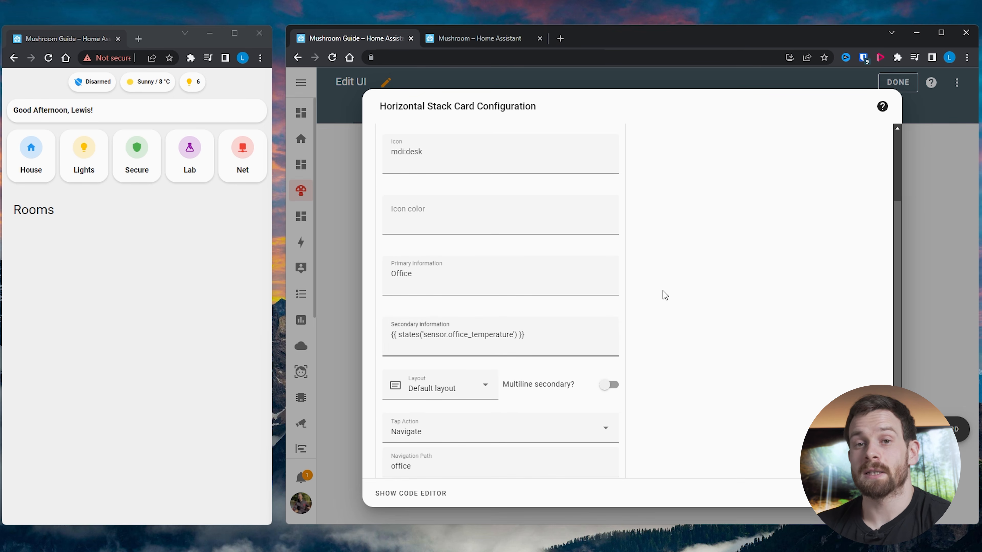
pyautogui.scroll(3, 709, 248)
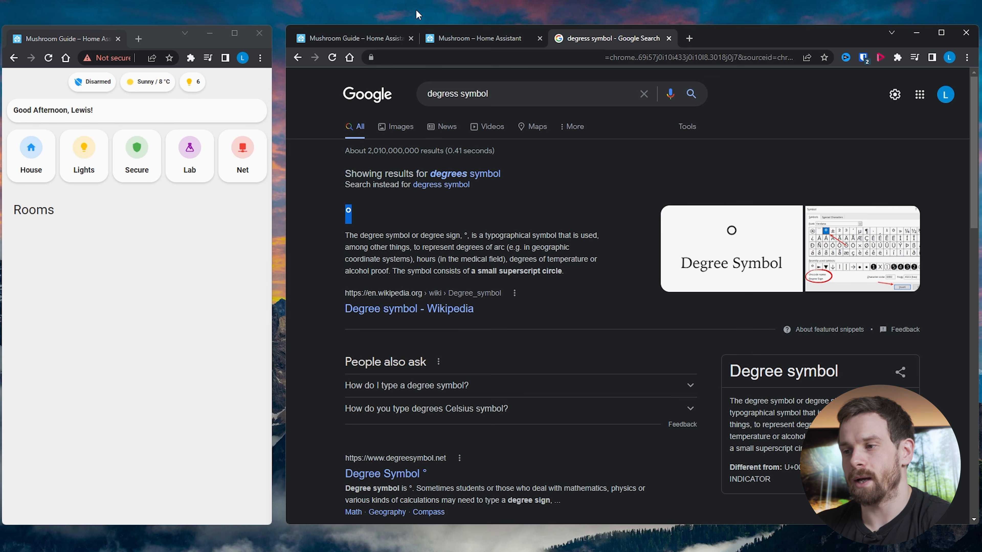
# Step: Return to the Mushroom Guide dashboard and append "°c" to the Office card's secondary information template
pyautogui.click(350, 38)
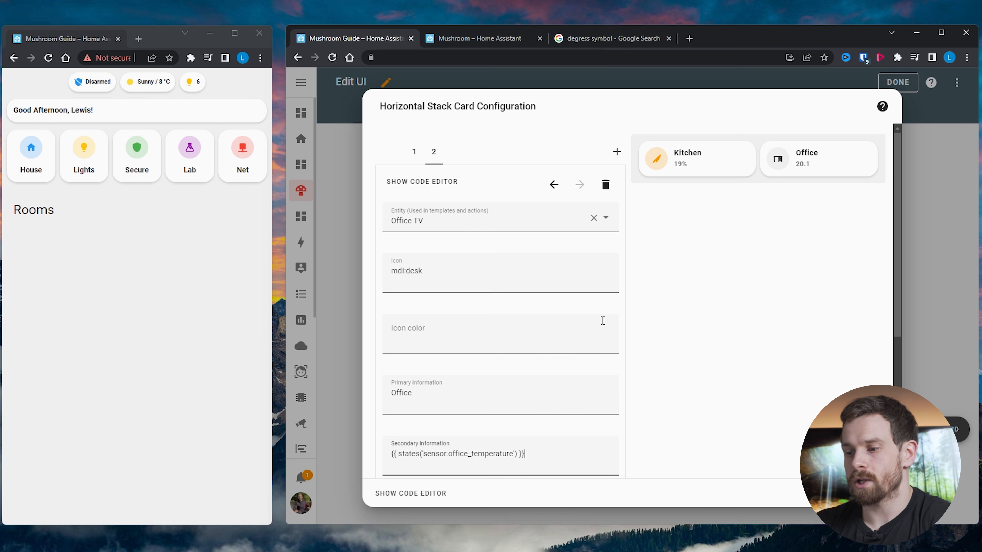
pyautogui.write('°')
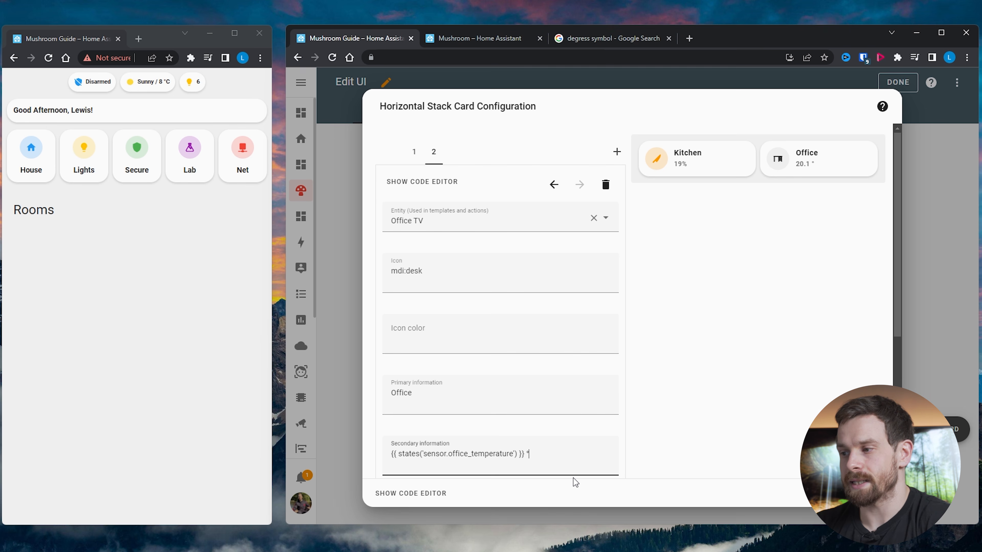
pyautogui.write('c')
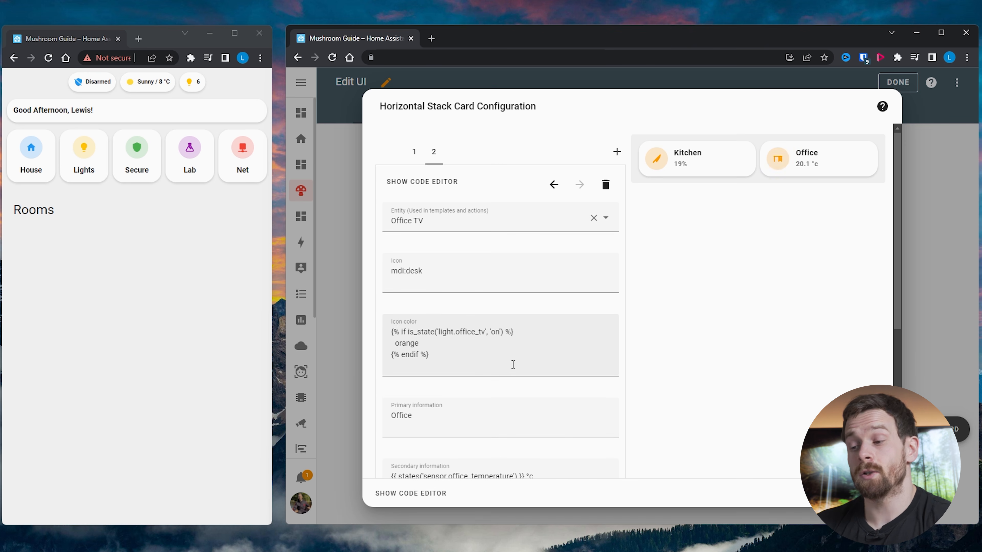
# Step: Review the Office card's icon color template and test it by toggling the light from the card preview
pyautogui.click(513, 365)
pyautogui.hotkey('ctrl', 'a')
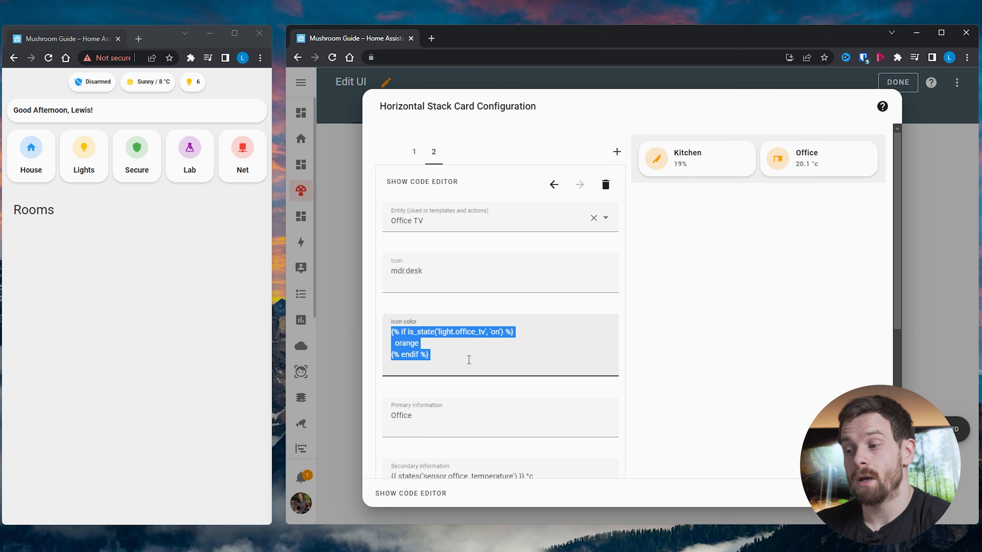
pyautogui.click(469, 360)
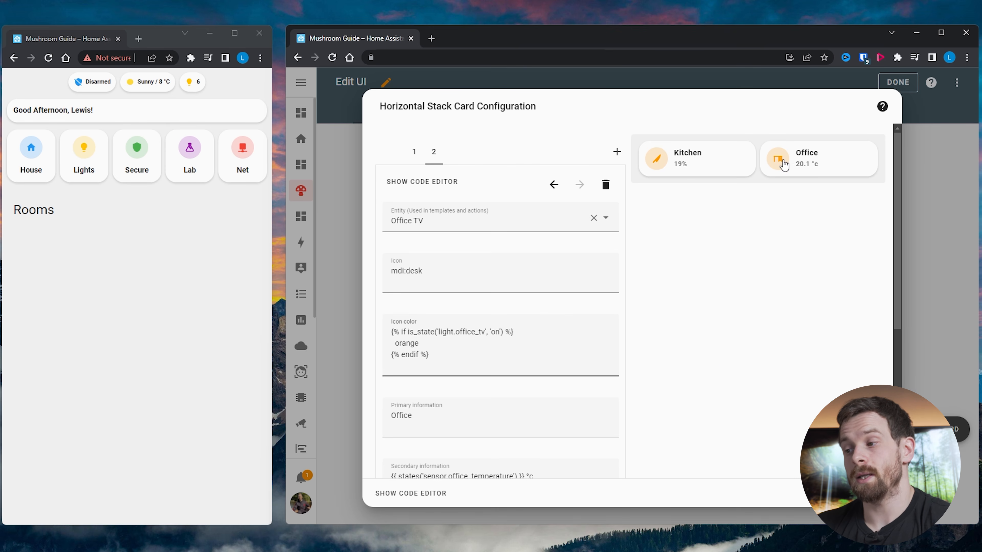
pyautogui.click(787, 167)
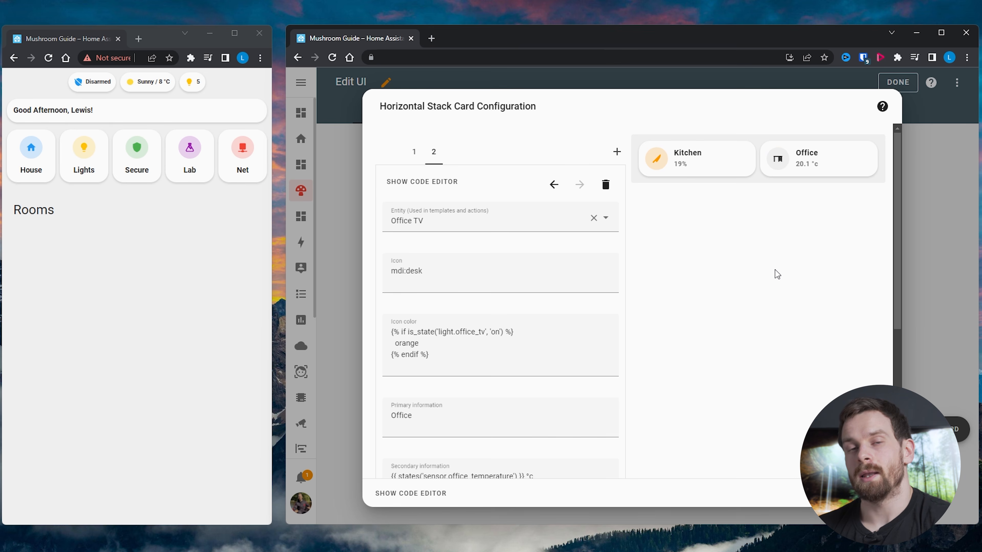
pyautogui.click(786, 169)
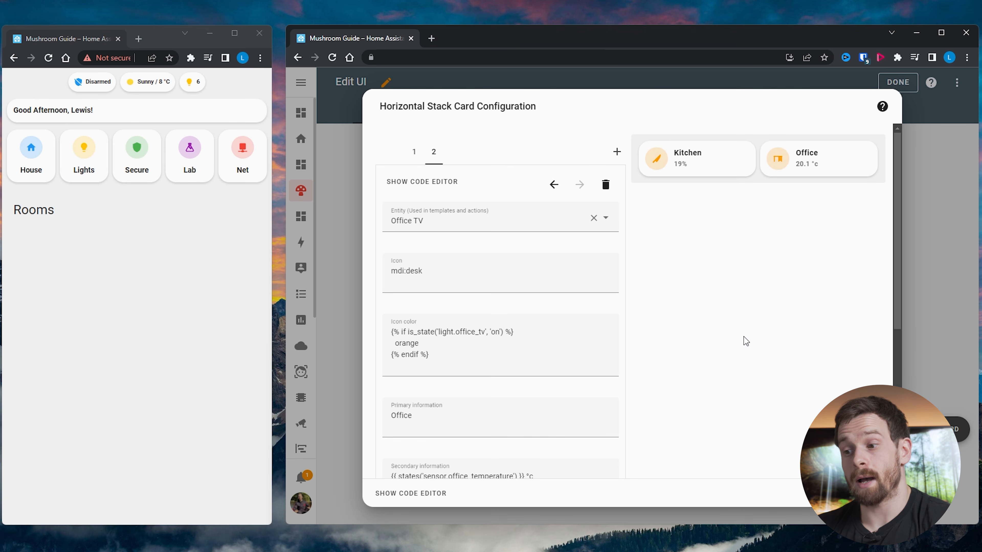
# Step: Save the horizontal stack card and refresh the dashboard in the other browser window
pyautogui.click(876, 493)
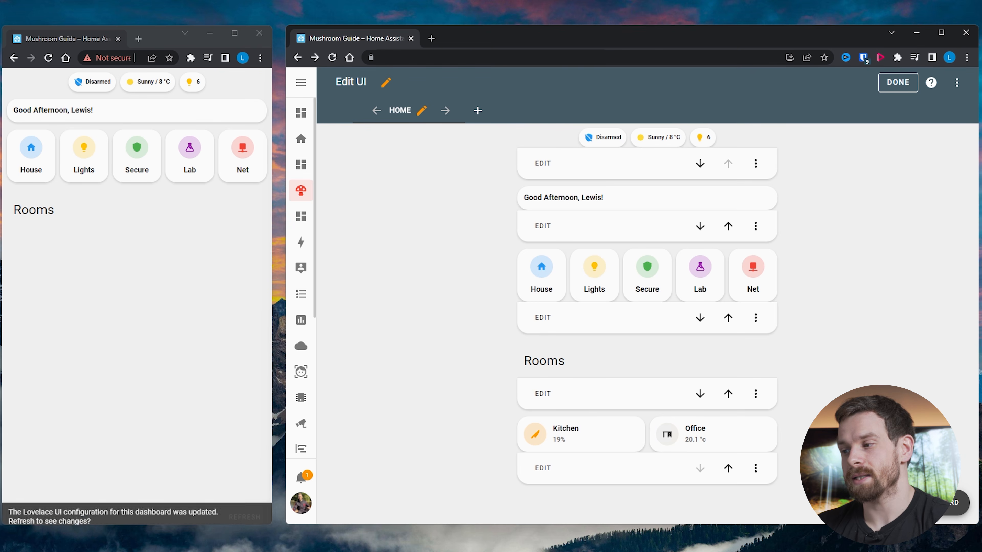
pyautogui.click(242, 513)
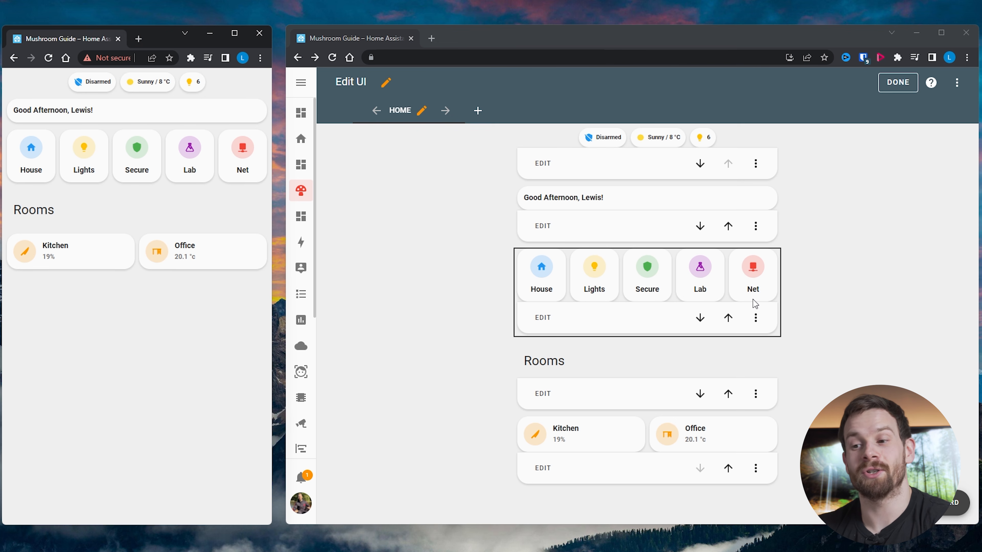
# Step: Add a Mushroom Person Card to the Home view, finding it with the search term "person"
pyautogui.click(953, 503)
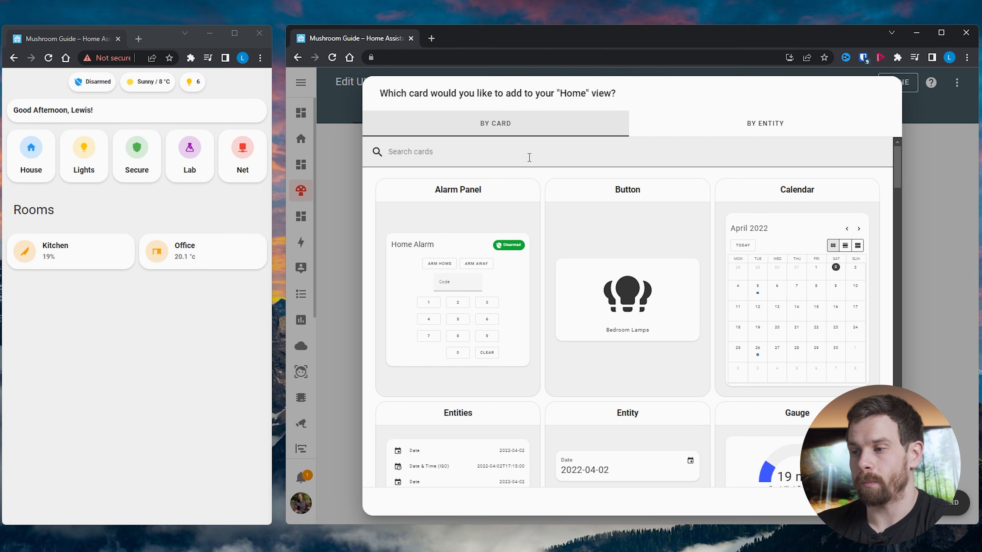
pyautogui.click(529, 158)
pyautogui.write('person')
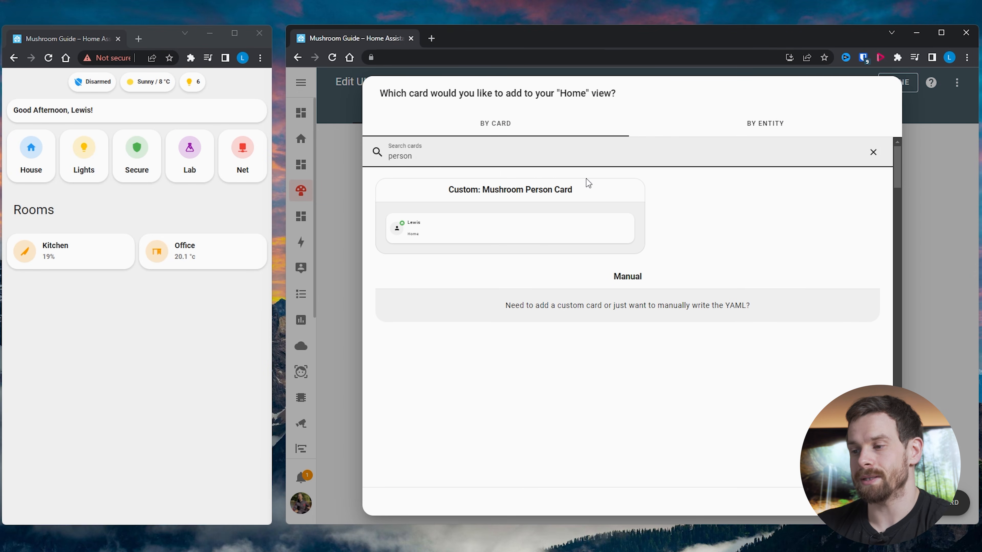
pyautogui.click(431, 224)
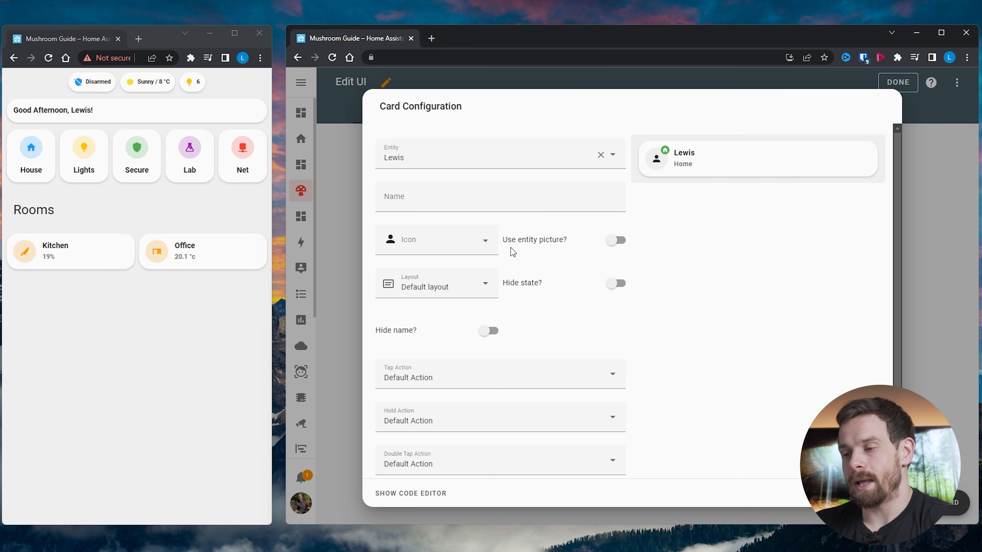
# Step: Make the person card use the entity picture instead of an icon
pyautogui.click(428, 246)
pyautogui.click(770, 308)
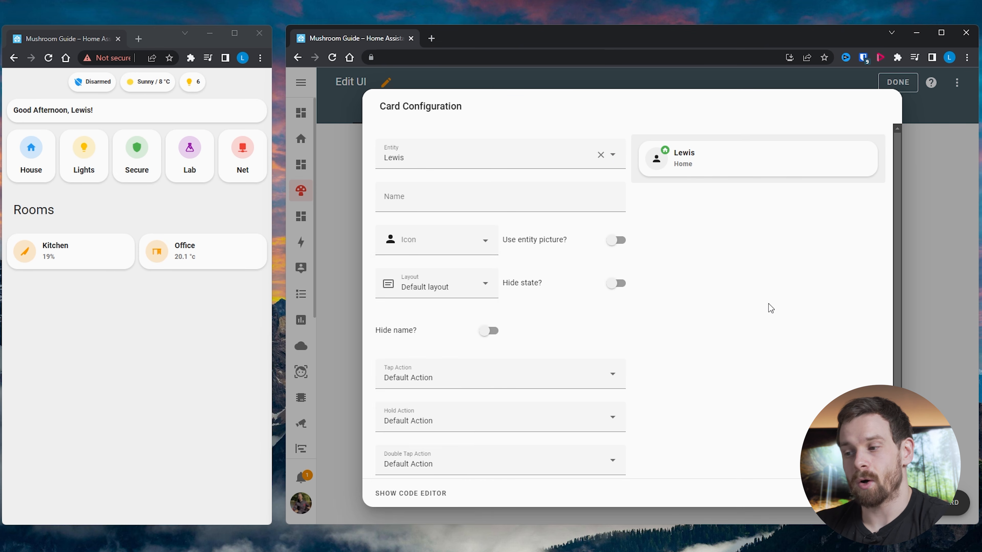
pyautogui.click(616, 242)
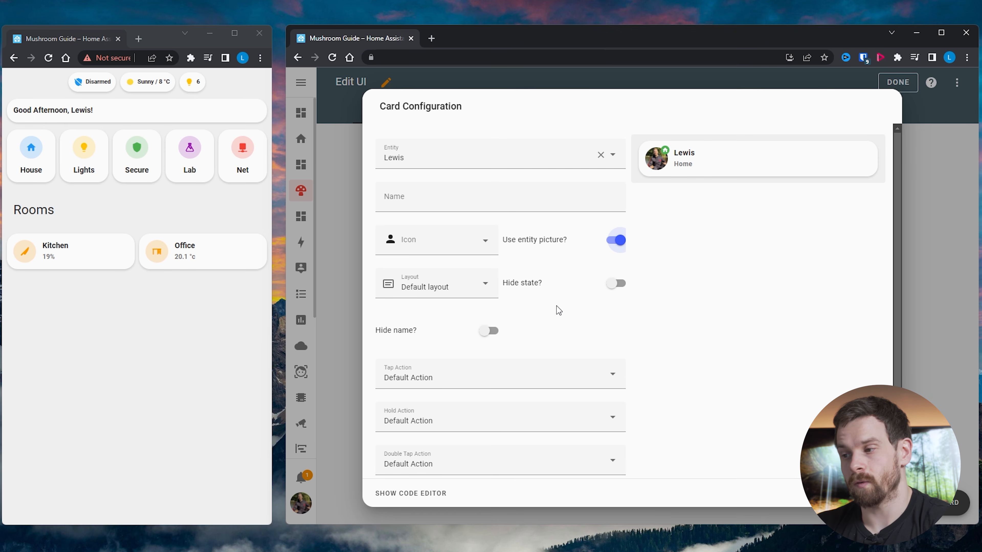
# Step: Try the person card's Hide state and Hide name options, switching each back off, and view the tap action choices
pyautogui.click(611, 283)
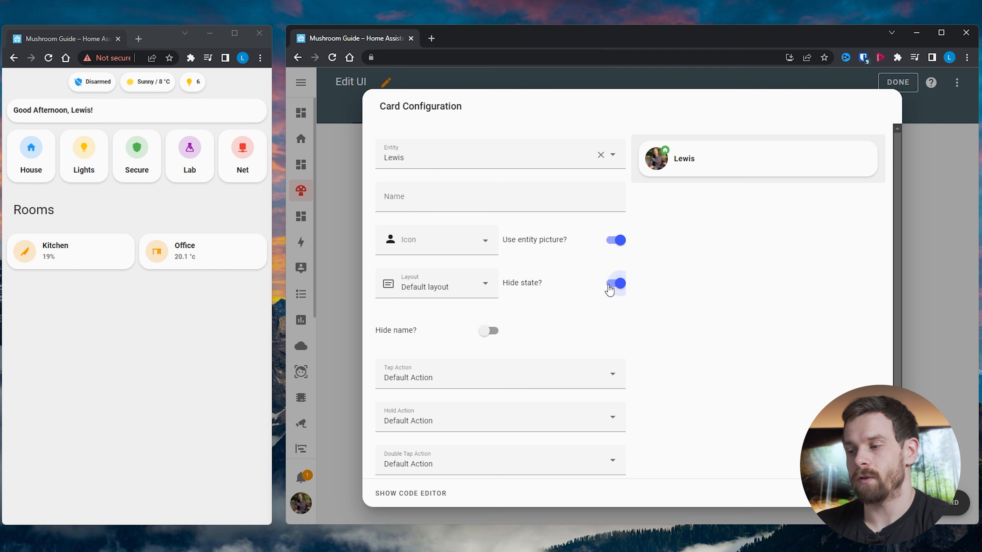
pyautogui.click(610, 286)
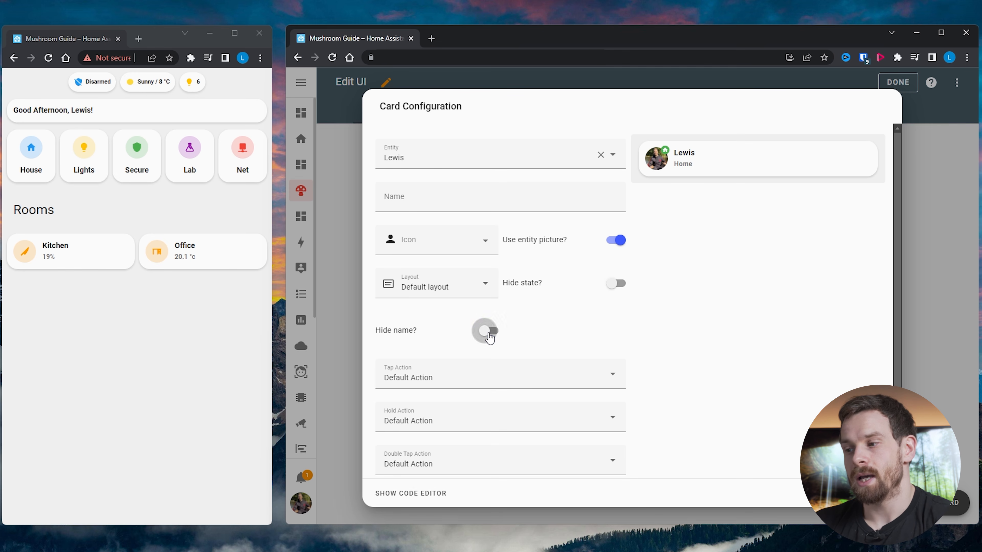
pyautogui.click(490, 332)
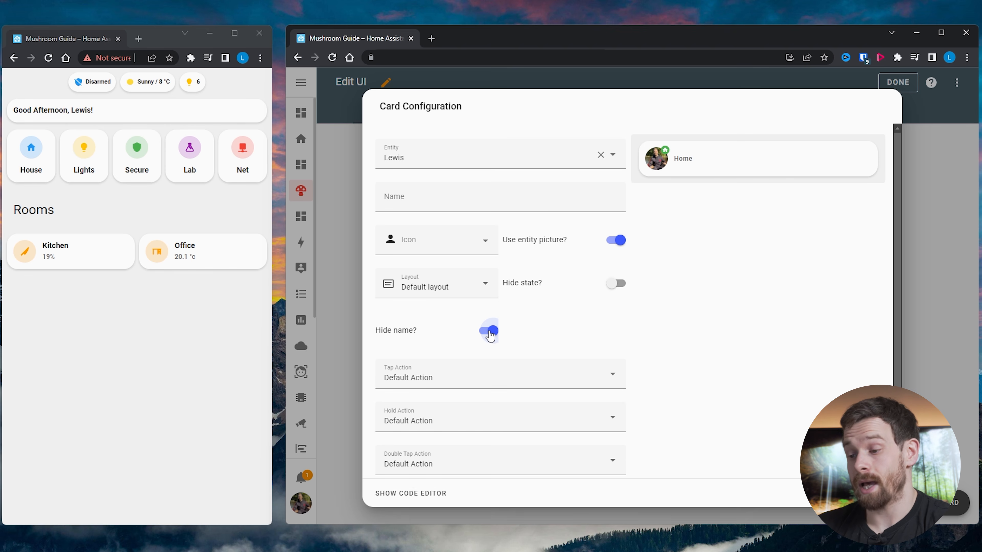
pyautogui.click(490, 332)
pyautogui.scroll(-1, 723, 357)
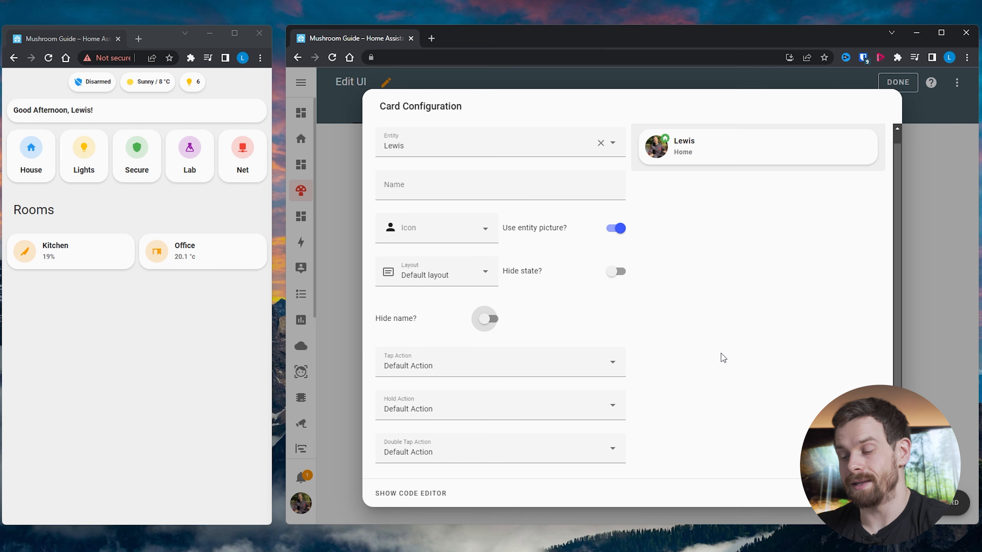
pyautogui.click(448, 374)
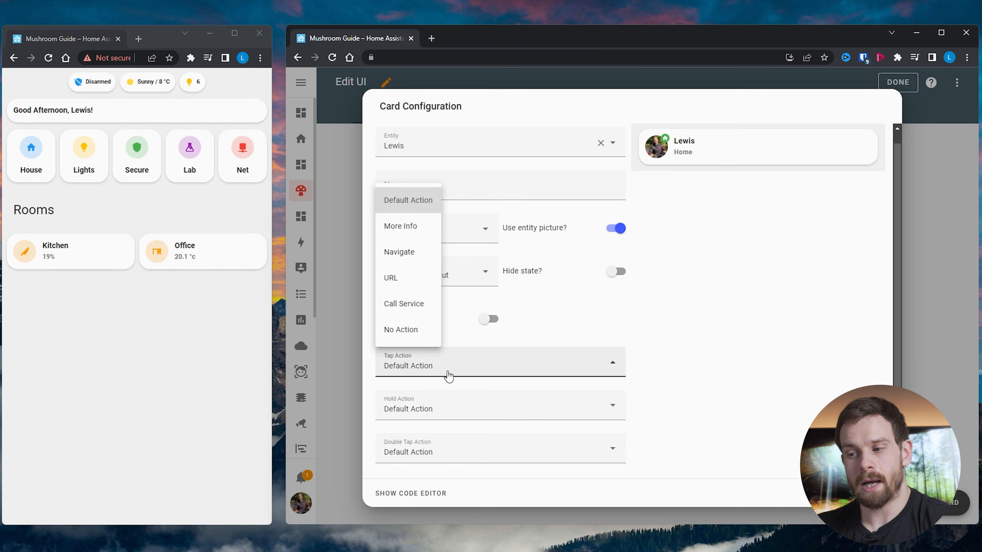
pyautogui.click(599, 354)
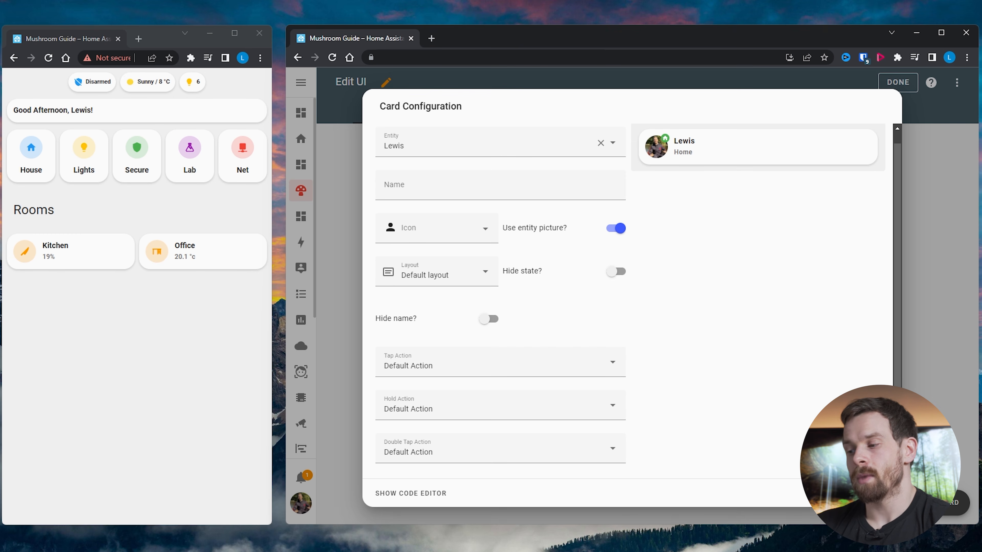
# Step: Save the person card, moved up to sit directly above the Rooms title, and refresh the dashboard in the other window
pyautogui.click(877, 494)
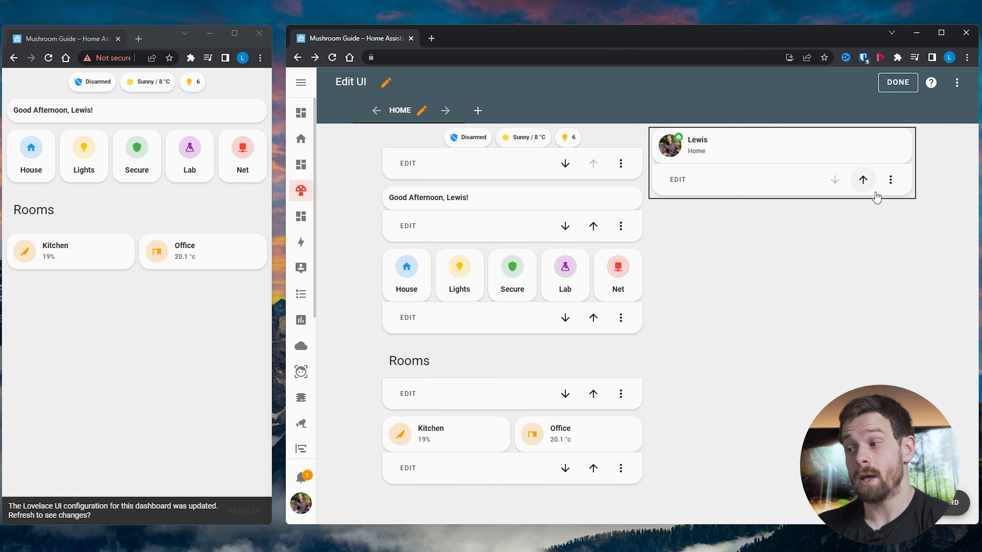
pyautogui.click(863, 180)
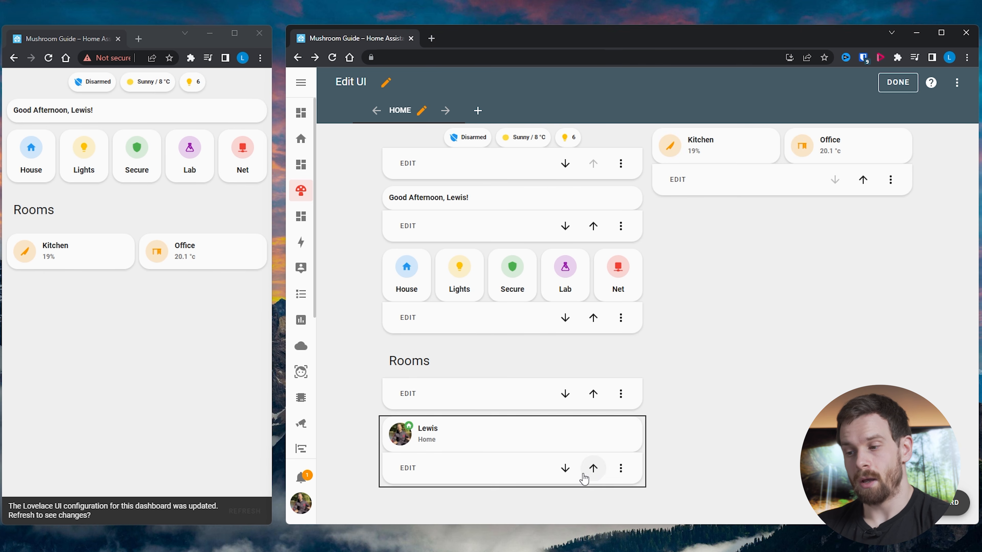
pyautogui.click(592, 469)
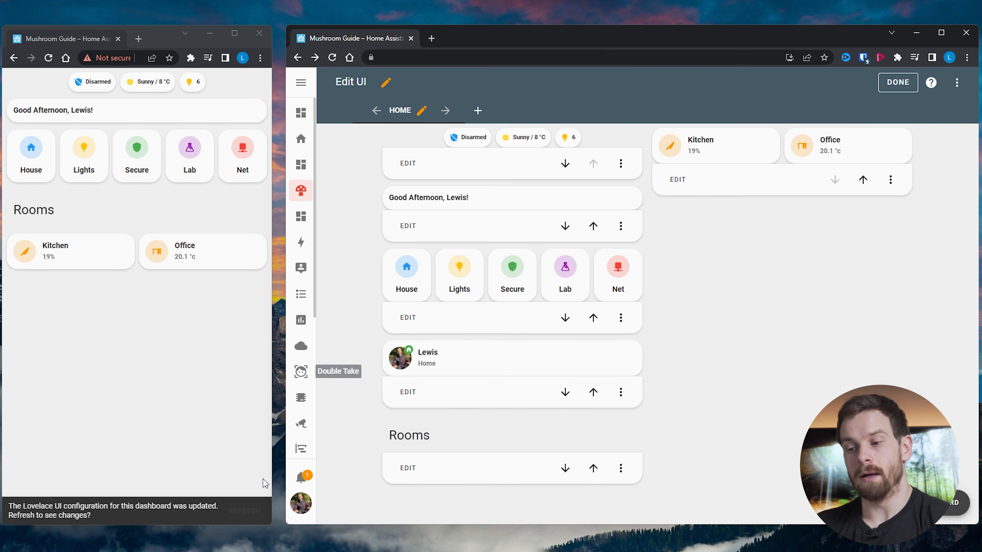
pyautogui.click(244, 511)
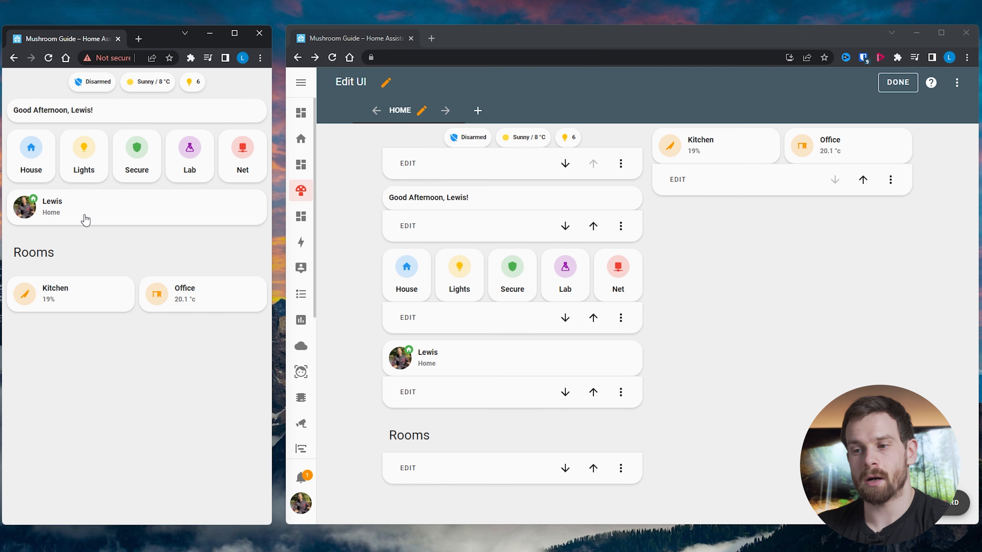
# Step: View the person card's details in the preview window and close them again
pyautogui.click(110, 213)
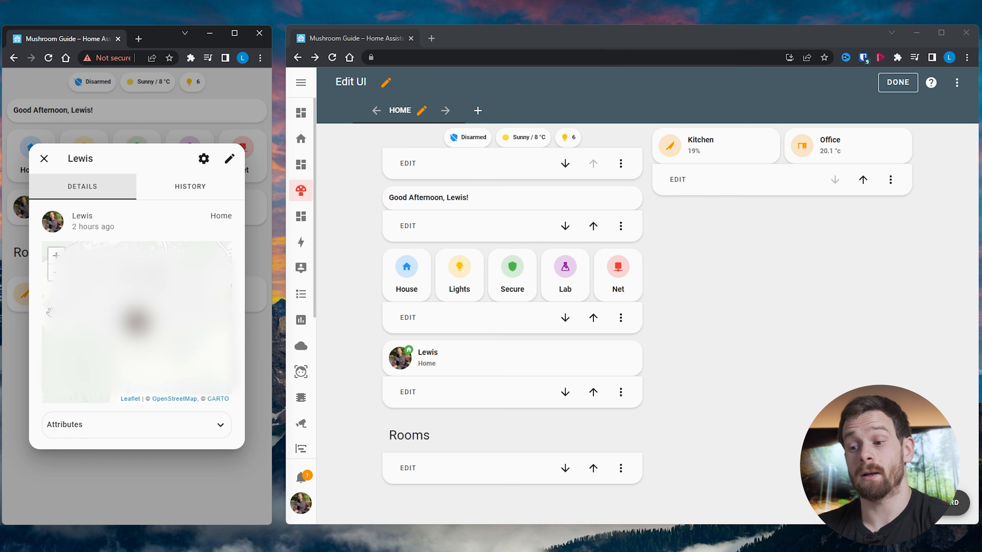
pyautogui.click(43, 159)
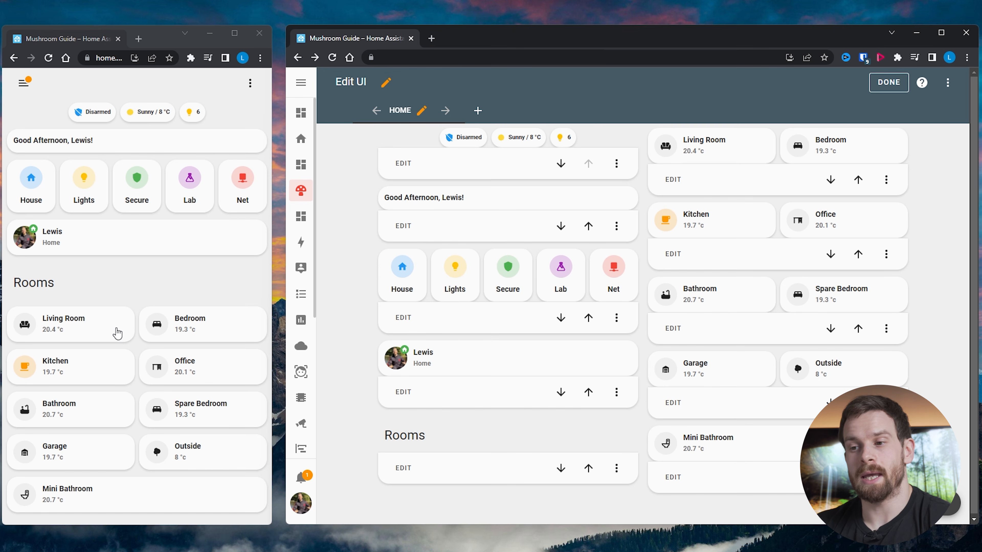
pyautogui.click(71, 336)
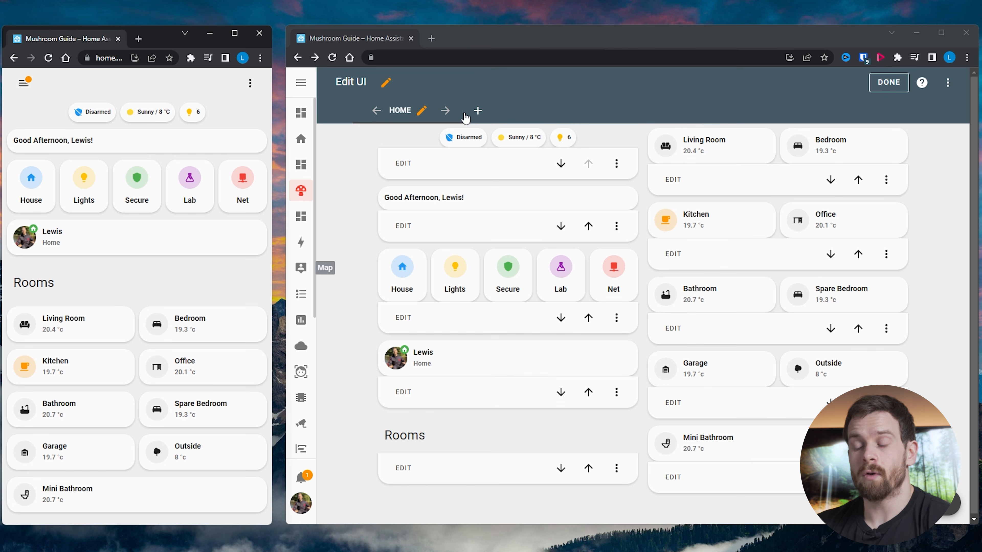
# Step: Create a new dashboard view titled Office with the URL office, save it and refresh the dashboard in the other window
pyautogui.click(478, 111)
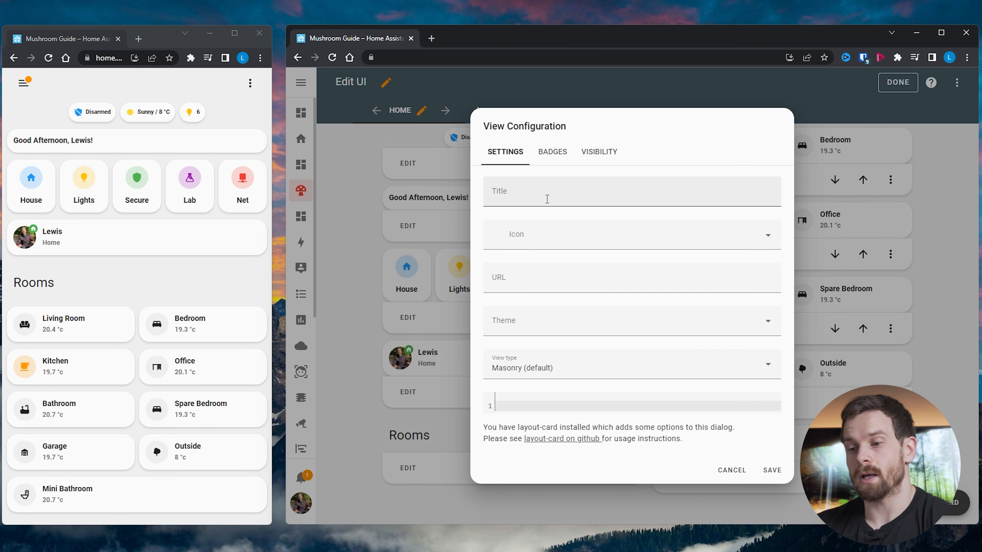
pyautogui.click(537, 276)
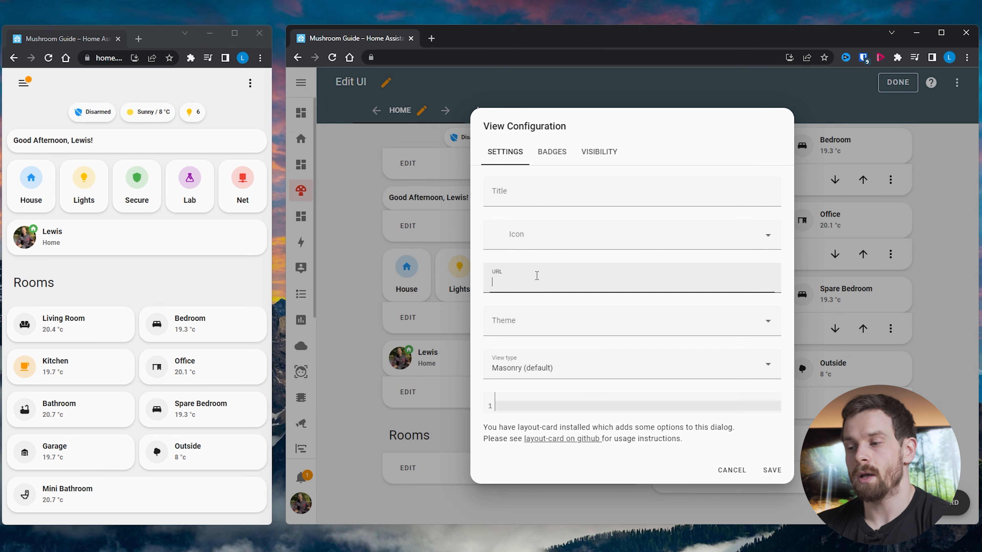
pyautogui.click(522, 200)
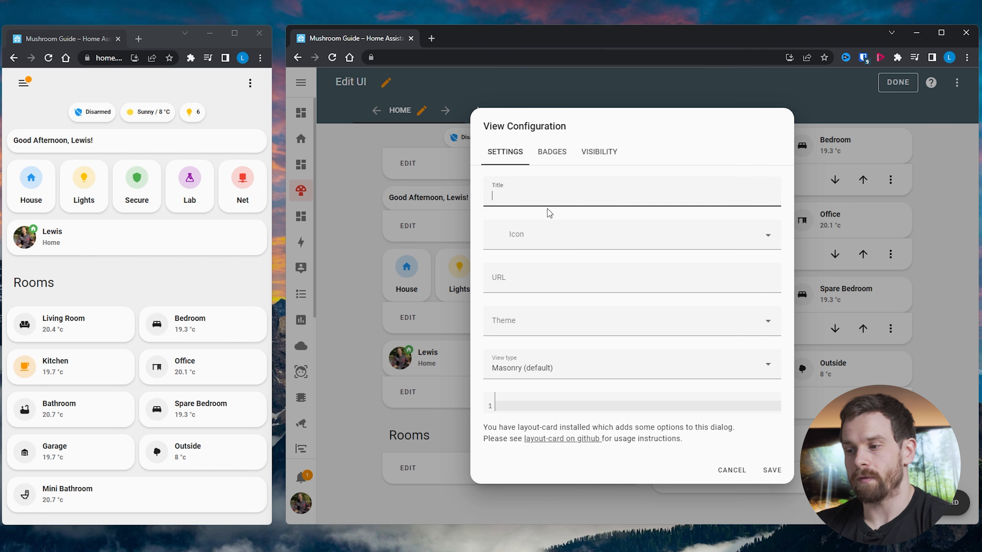
pyautogui.write('Office')
pyautogui.click(514, 282)
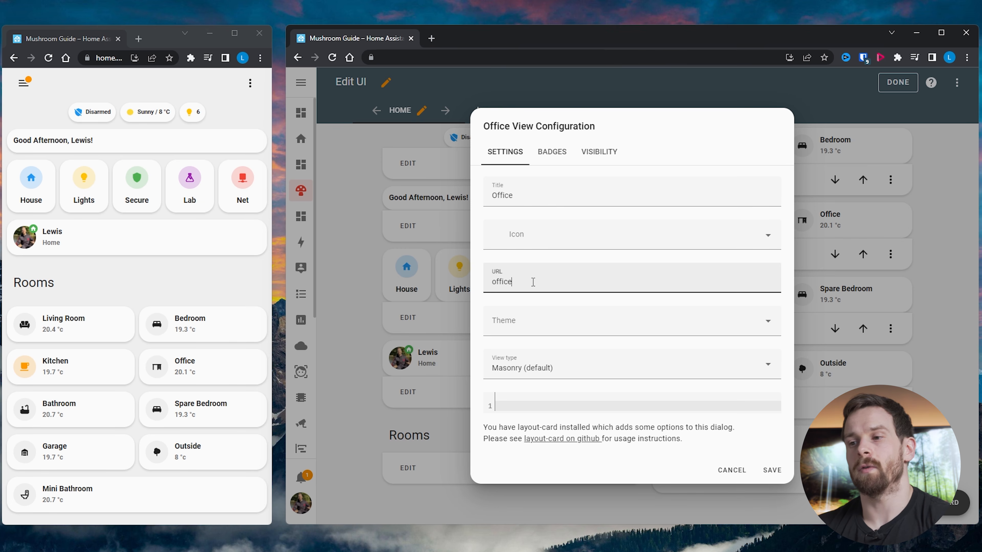
pyautogui.click(770, 469)
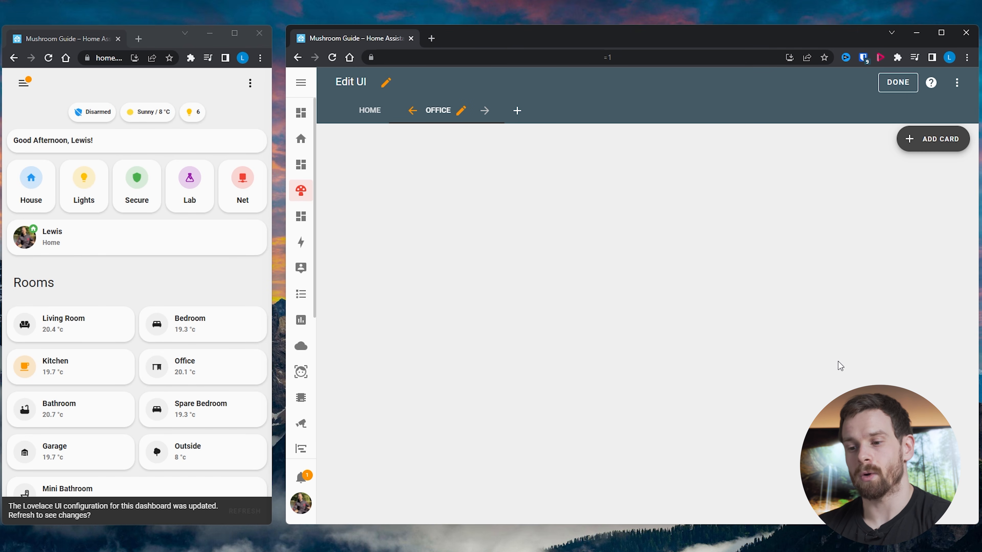
pyautogui.click(245, 511)
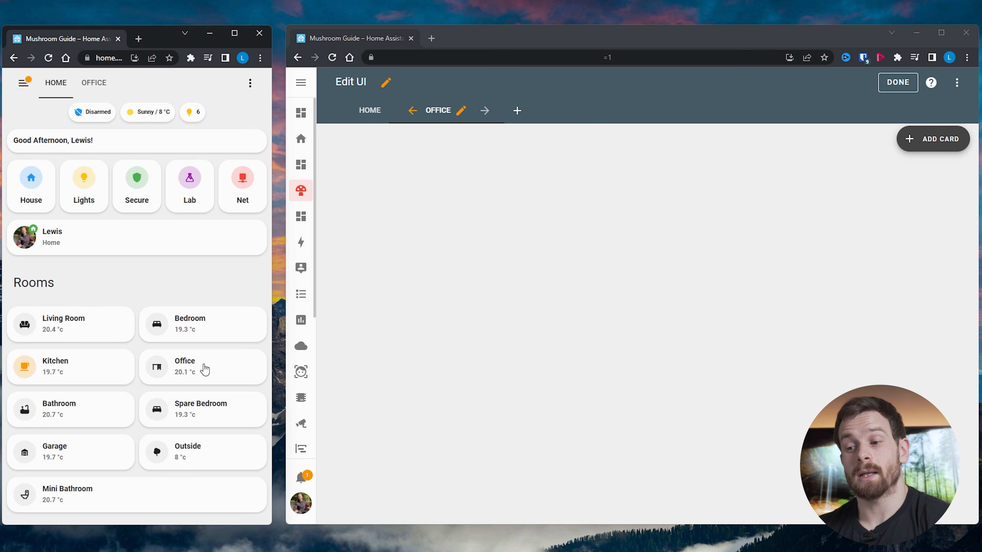
# Step: Examine the Office room page of the Minimalist dashboard, from the sensor graphs through devices to sensors, and leave it
pyautogui.click(222, 374)
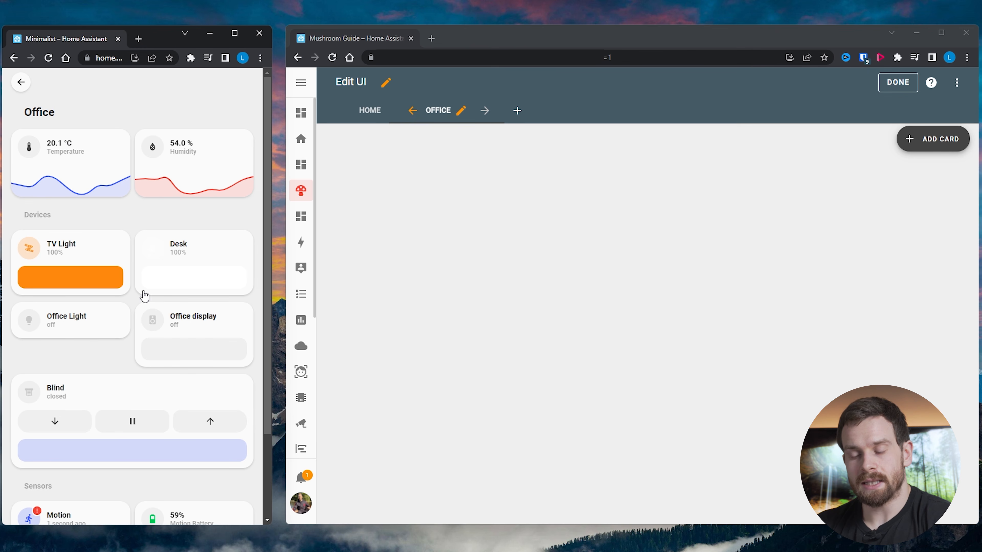
pyautogui.scroll(-1, 120, 345)
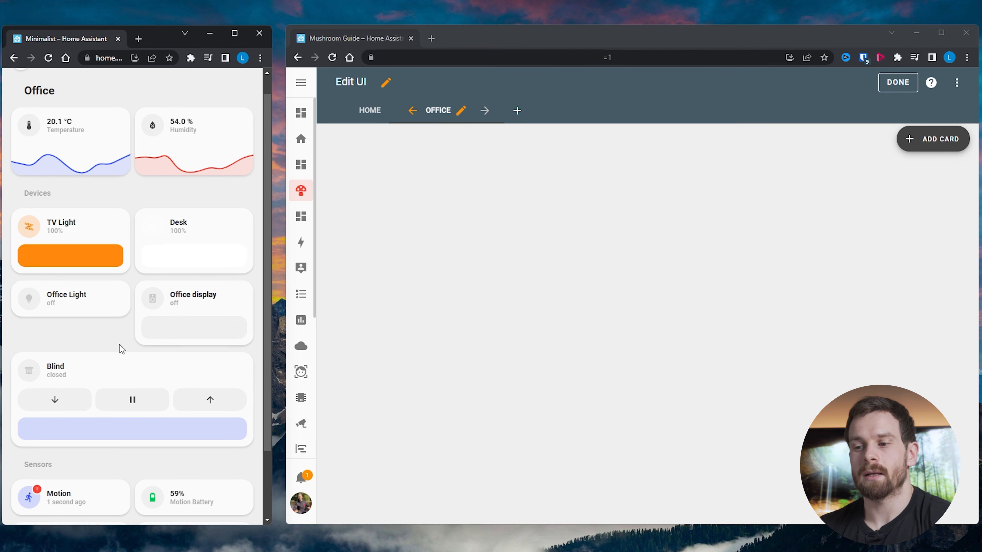
pyautogui.scroll(-2, 120, 344)
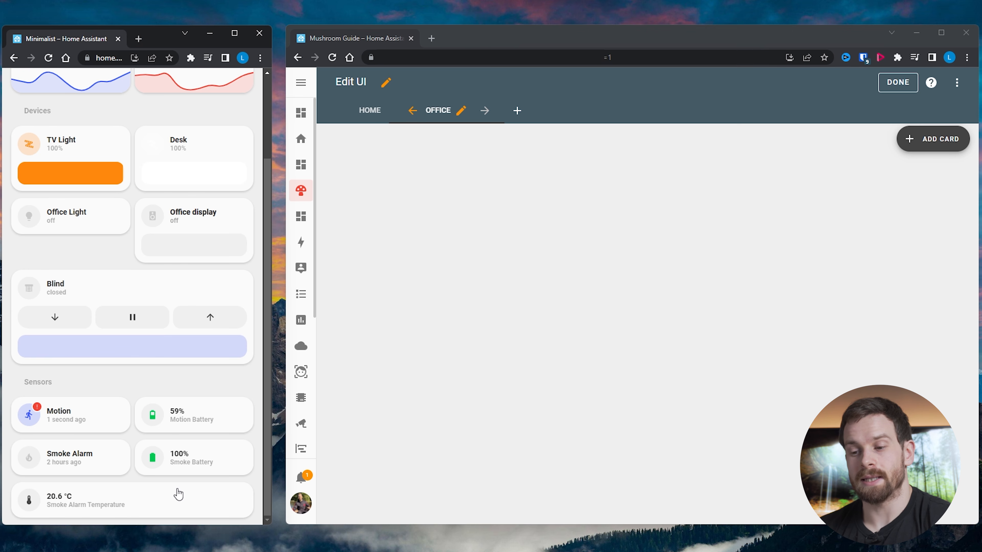
pyautogui.scroll(3, 178, 499)
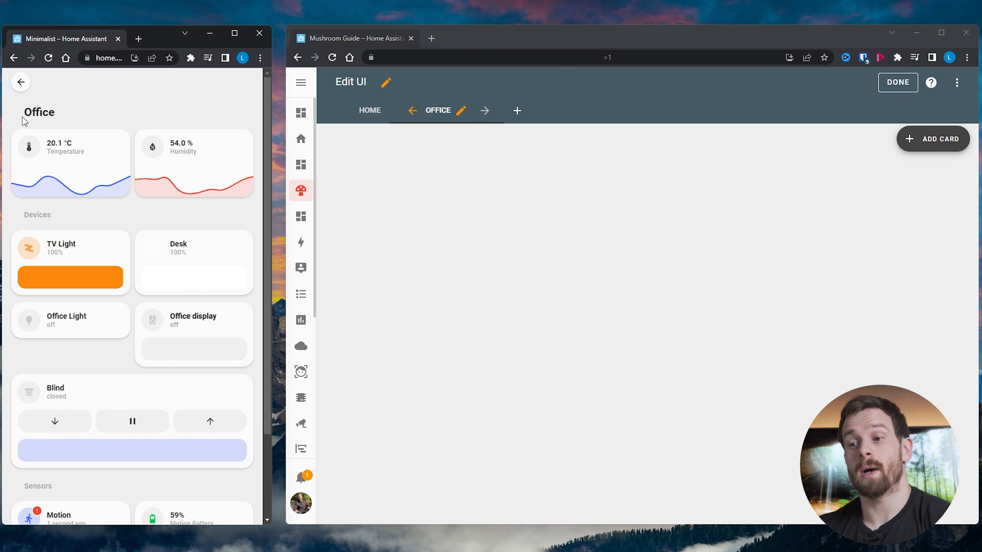
pyautogui.click(21, 82)
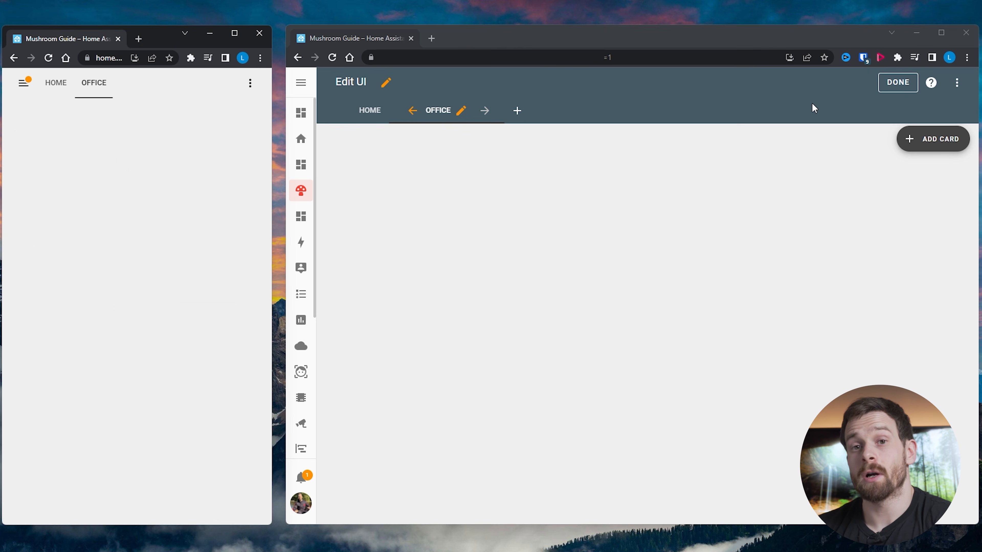
# Step: Add a Mushroom Chips Card to the Office view, finding it with the search term "chip"
pyautogui.click(937, 139)
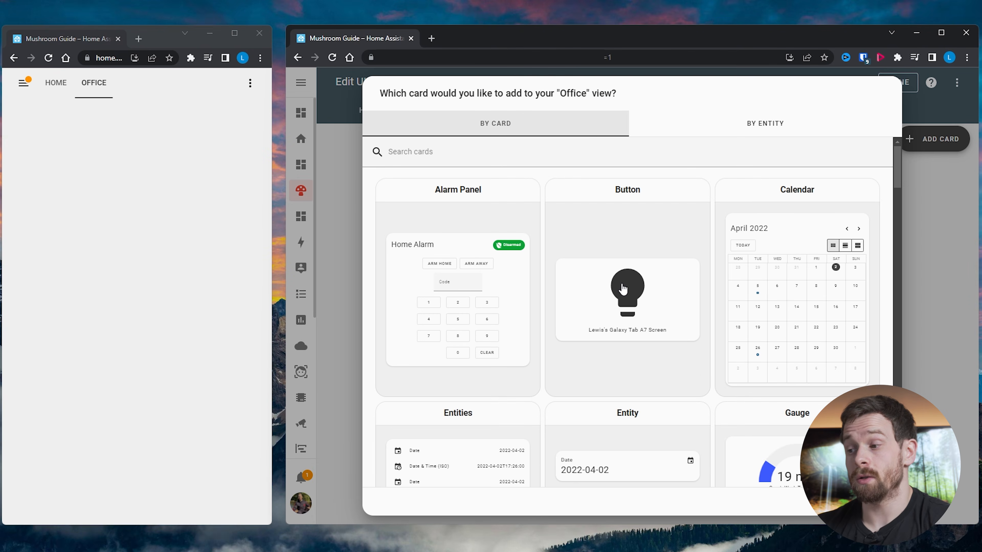
pyautogui.scroll(-5, 622, 284)
pyautogui.scroll(3, 621, 284)
pyautogui.scroll(3, 622, 289)
pyautogui.click(456, 154)
pyautogui.write('chip')
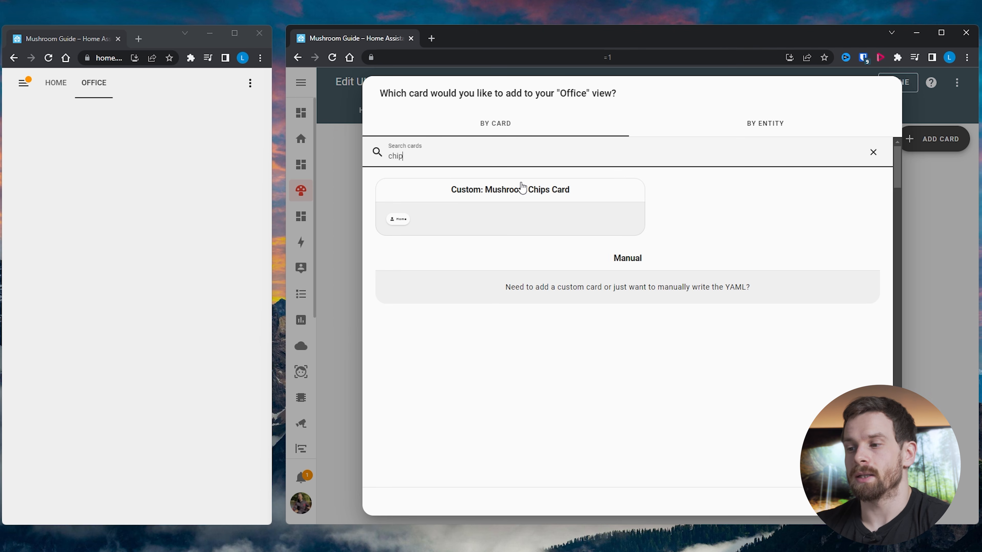
pyautogui.click(473, 218)
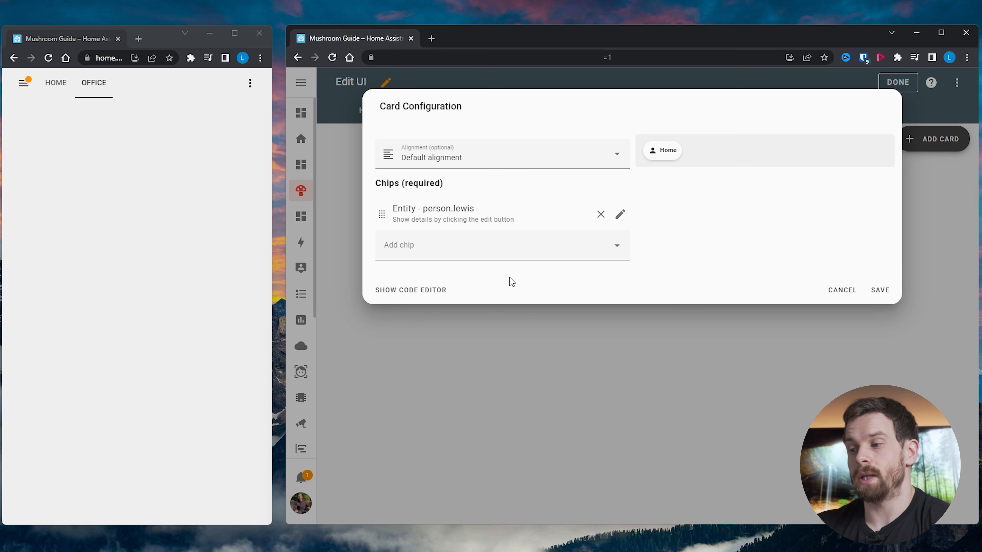
# Step: Replace the default person chip with a Back chip, save the card and refresh the dashboard in the other window
pyautogui.click(601, 215)
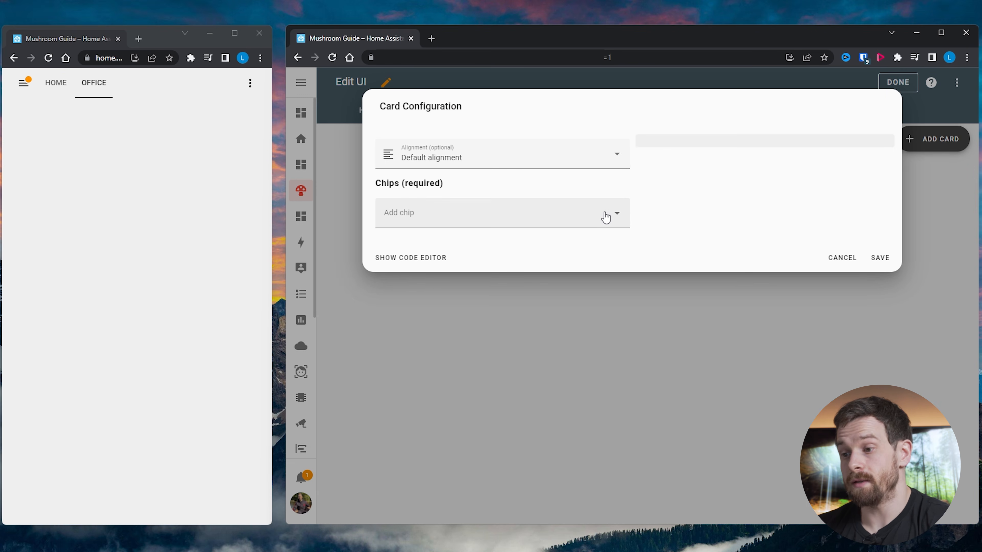
pyautogui.click(541, 214)
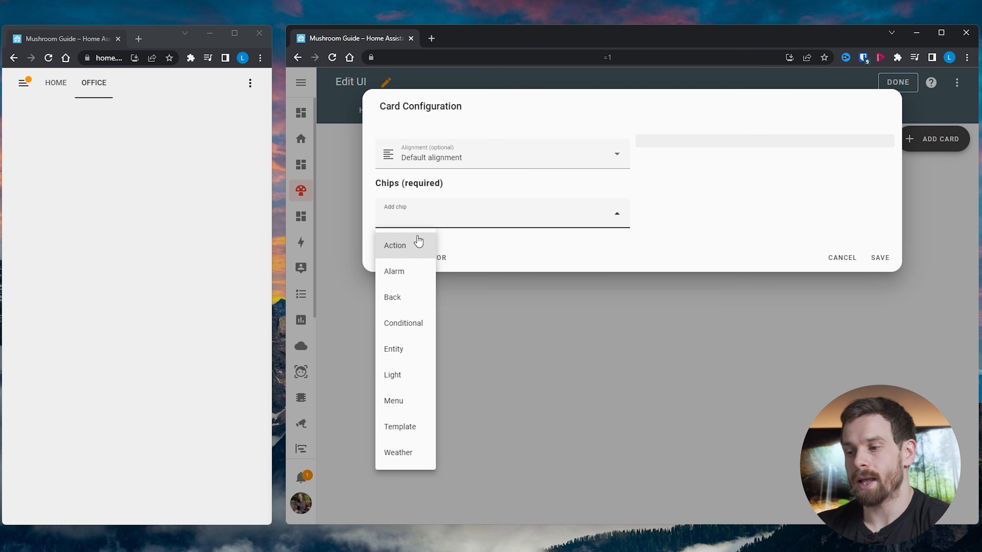
pyautogui.click(400, 301)
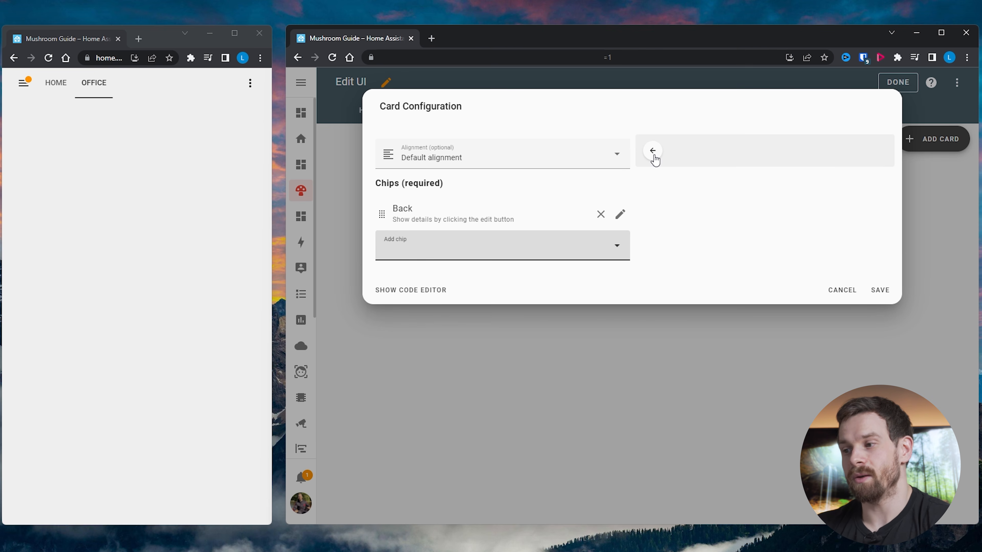
pyautogui.click(882, 291)
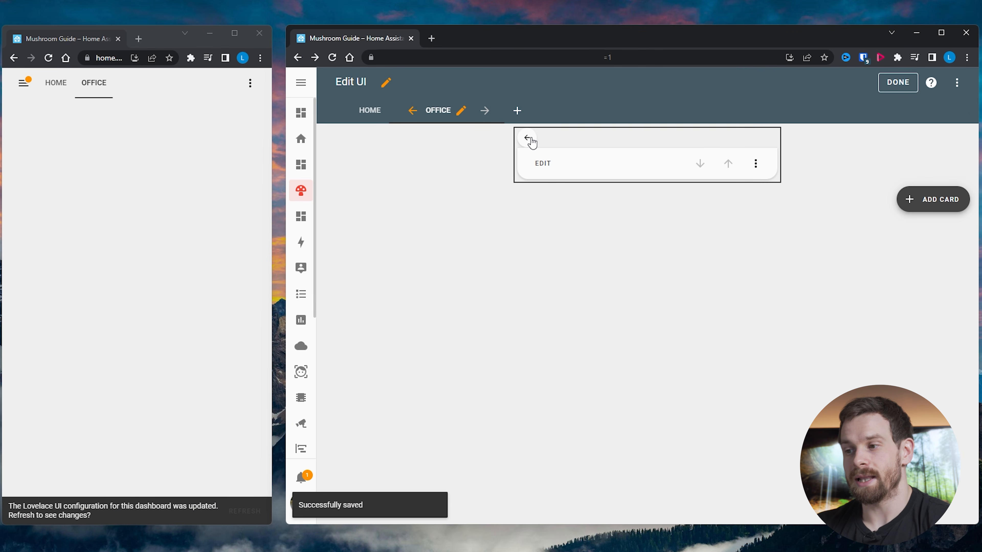
pyautogui.click(244, 512)
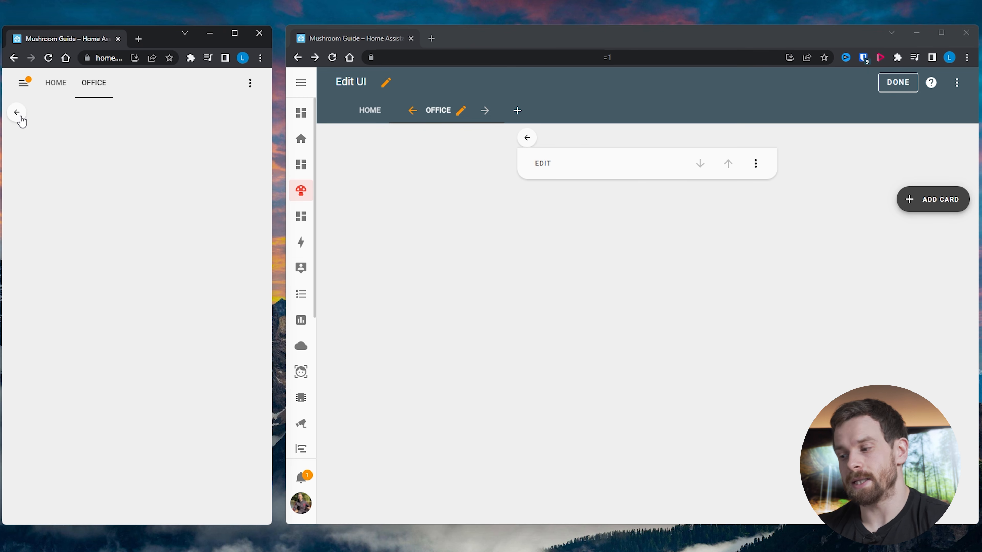
pyautogui.click(670, 211)
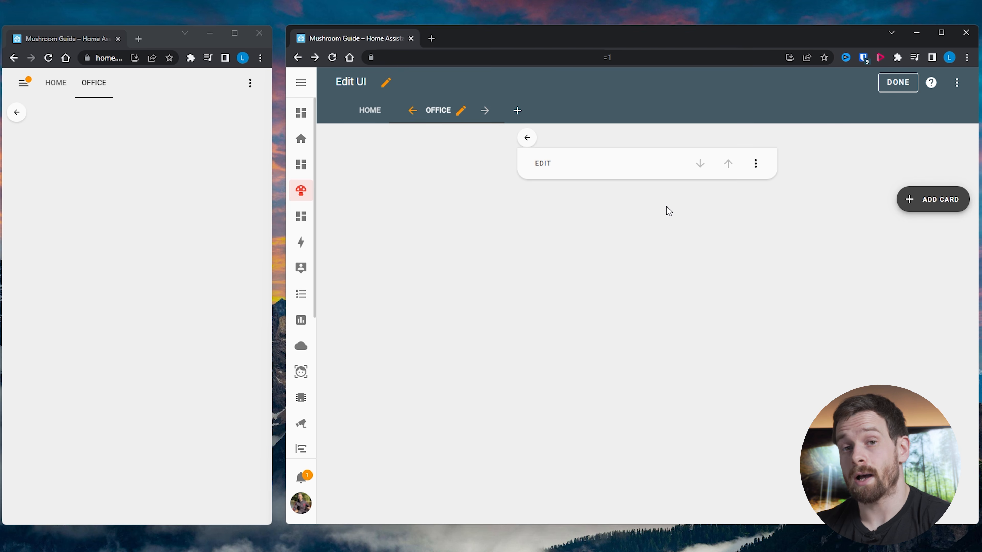
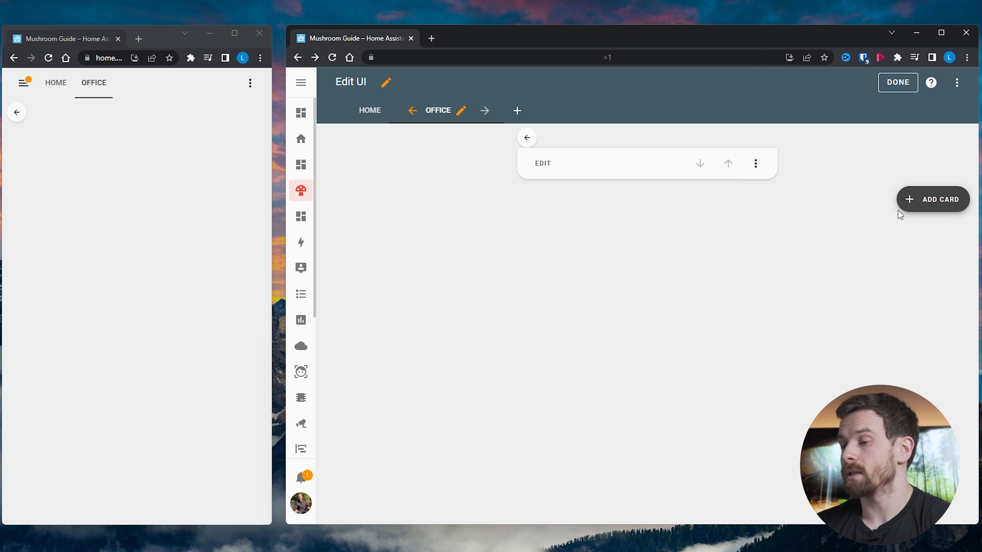
# Step: Add a Horizontal Stack card to the Office view, finding it with the search term "hori"
pyautogui.click(932, 200)
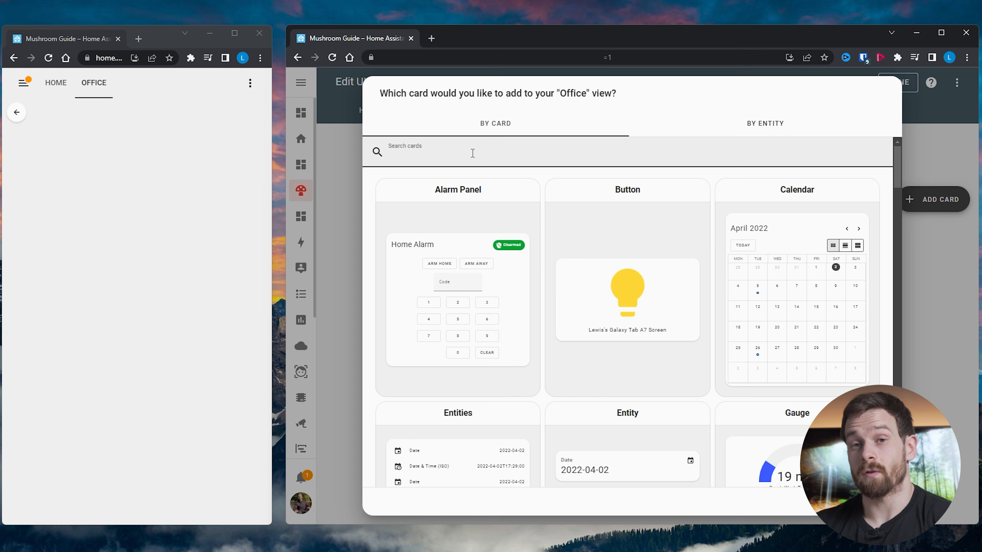
pyautogui.write('hori')
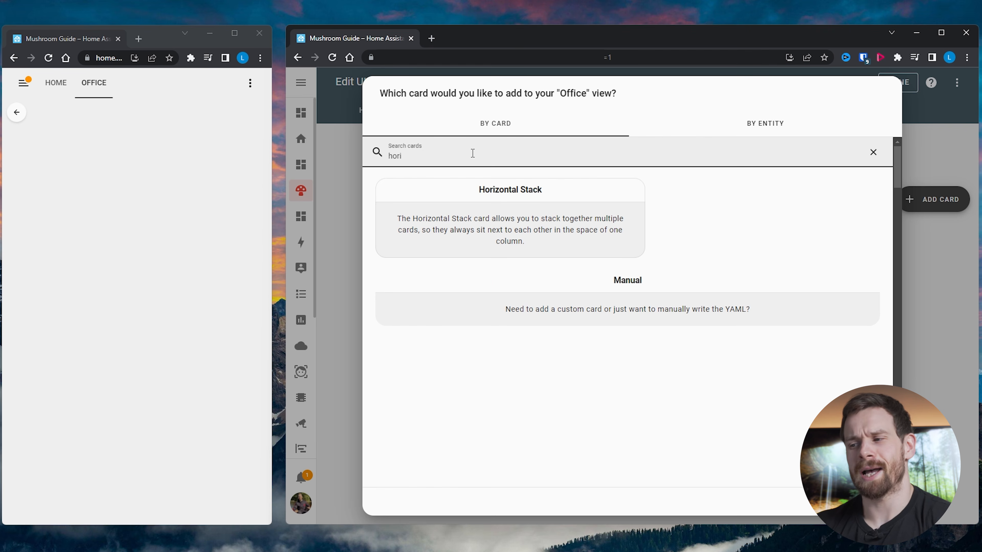
pyautogui.click(497, 222)
# Step: Put a Sensor card in the stack for the Office Temperature entity and name it Temperature
pyautogui.write('sensor')
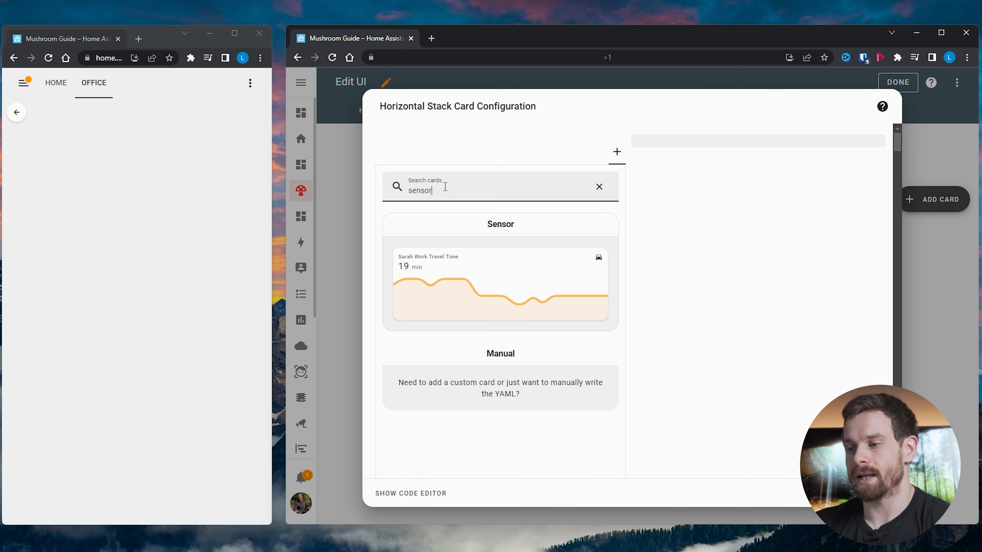
pyautogui.click(468, 281)
pyautogui.moveTo(484, 222); pyautogui.dragTo(328, 228)
pyautogui.write('office')
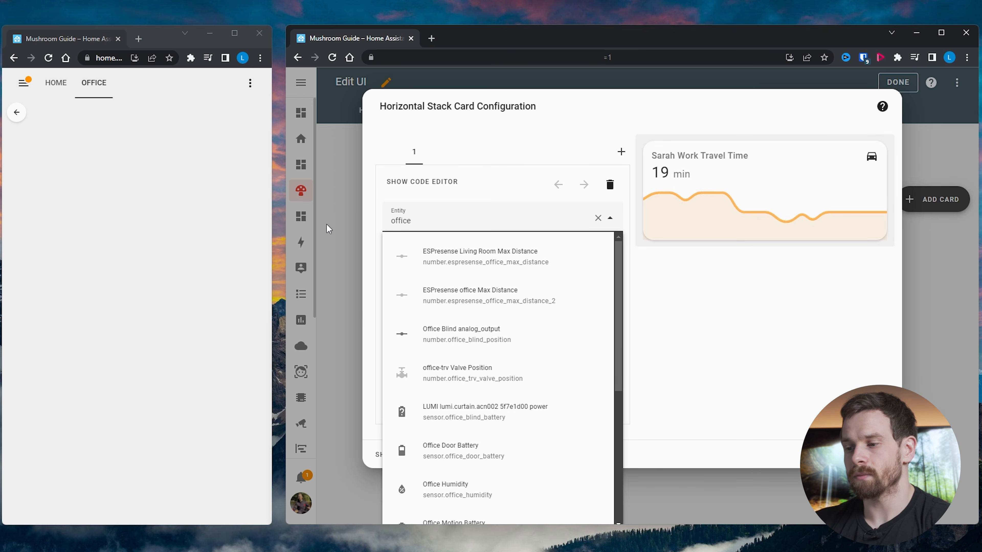
pyautogui.click(423, 269)
pyautogui.write('T')
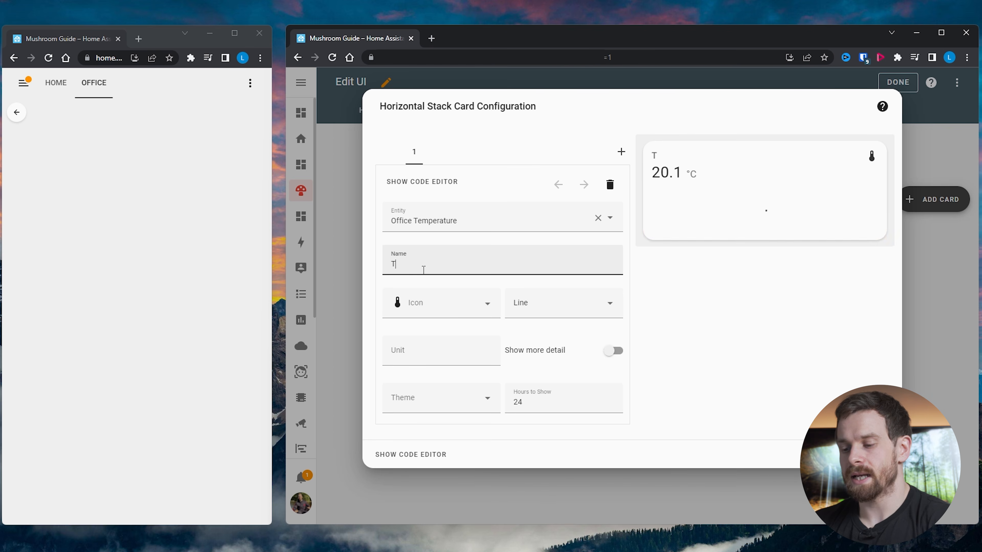
pyautogui.write('emperature')
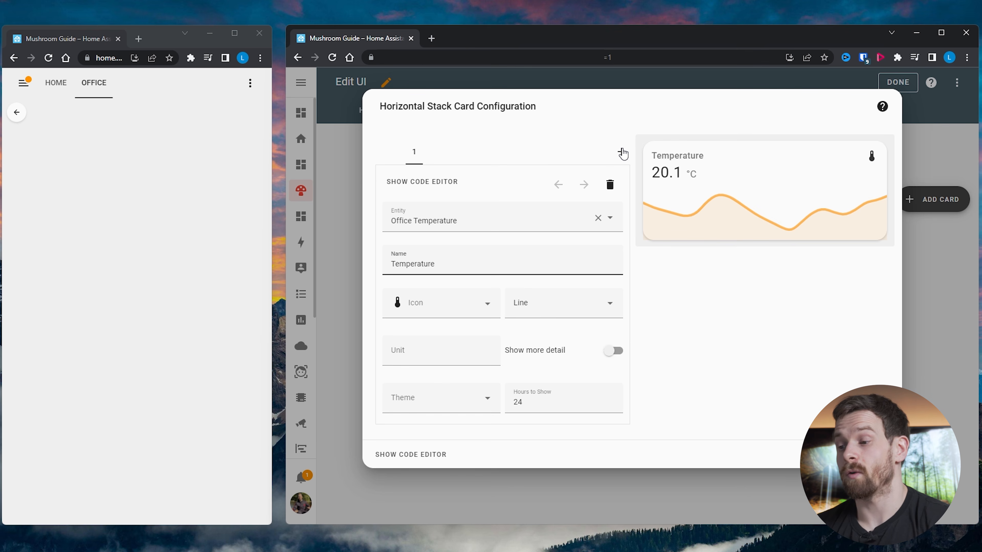
# Step: Add a second Sensor card to the stack for the Office Humidity entity, name it Humidity and save the stack
pyautogui.click(623, 153)
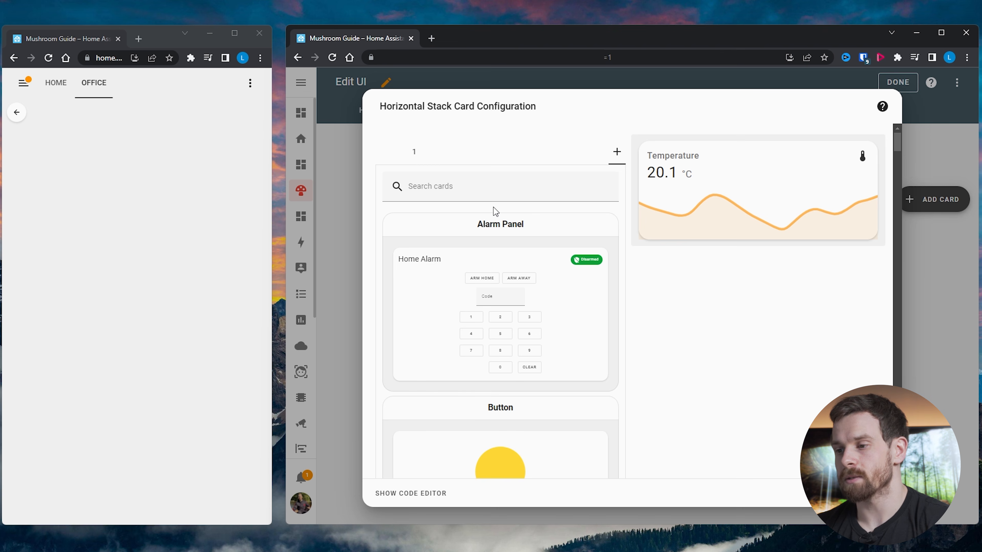
pyautogui.click(447, 190)
pyautogui.write('sensors')
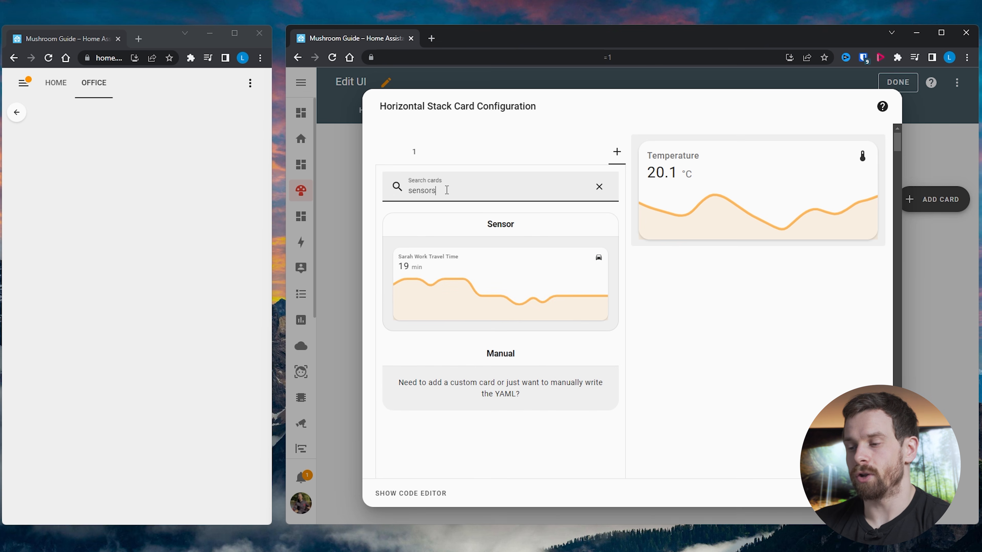
pyautogui.click(451, 288)
pyautogui.write('office hum')
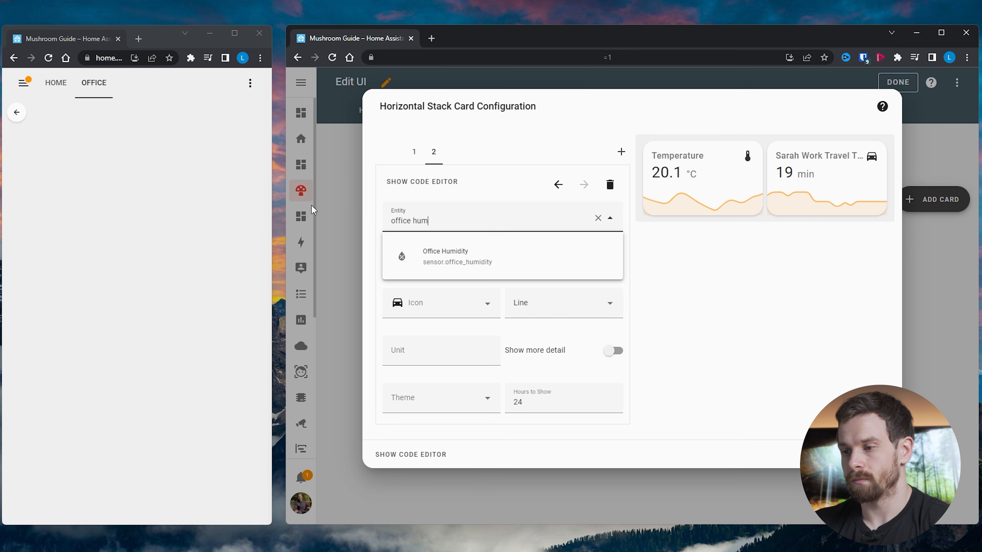
pyautogui.click(587, 261)
pyautogui.click(478, 261)
pyautogui.write('Humidity')
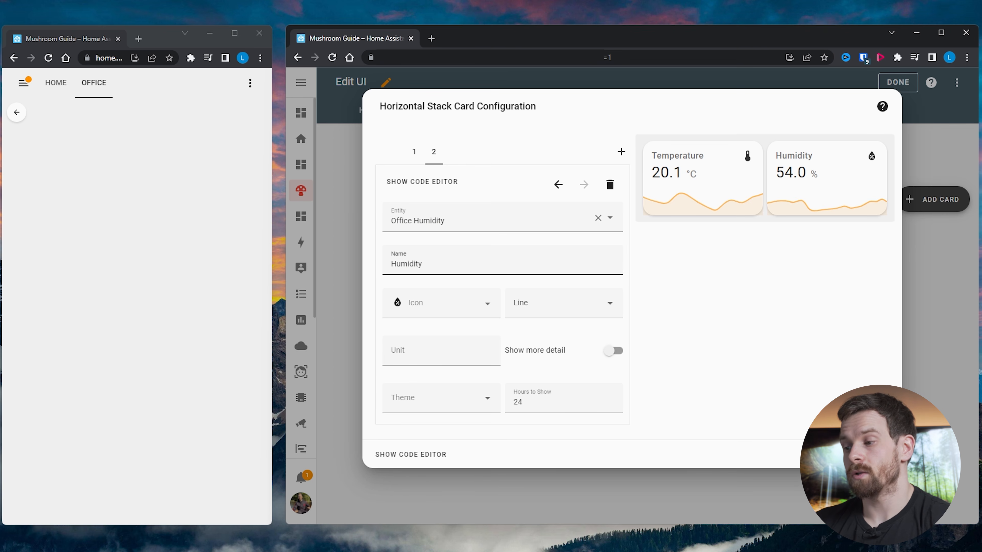
pyautogui.click(879, 454)
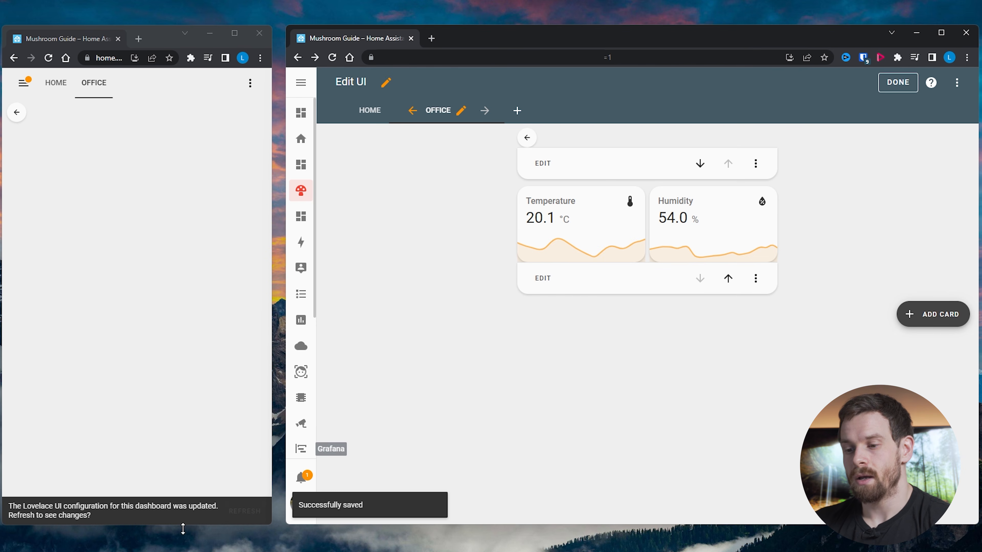
# Step: Refresh the dashboard in the other window and add a Horizontal Stack card to the Office view, finding it with "horizon"
pyautogui.click(251, 516)
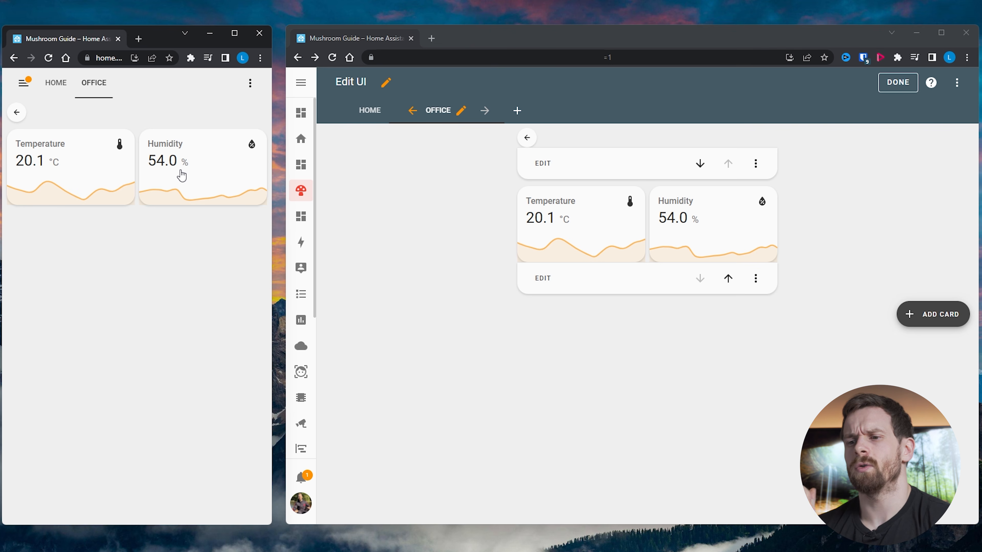
pyautogui.click(953, 328)
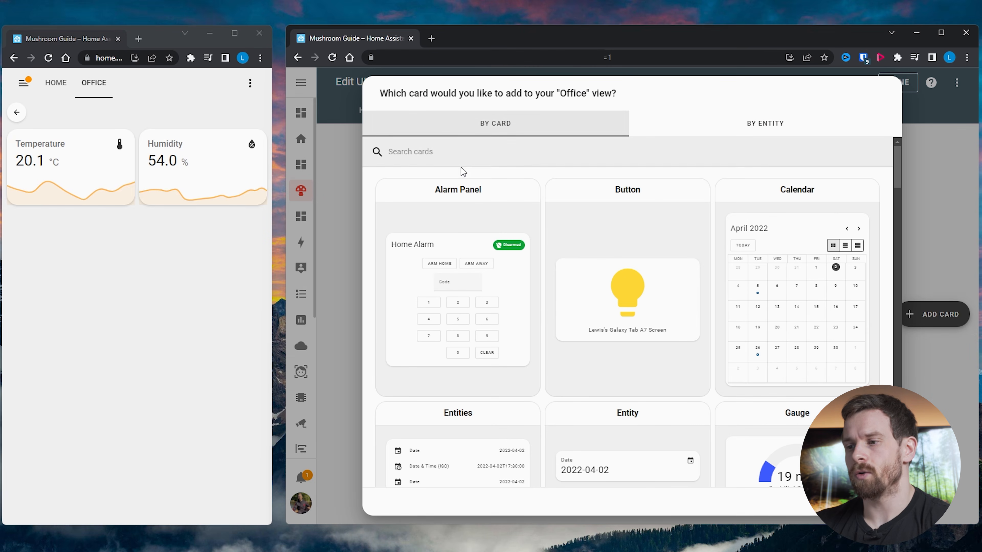
pyautogui.click(464, 154)
pyautogui.write('horizon')
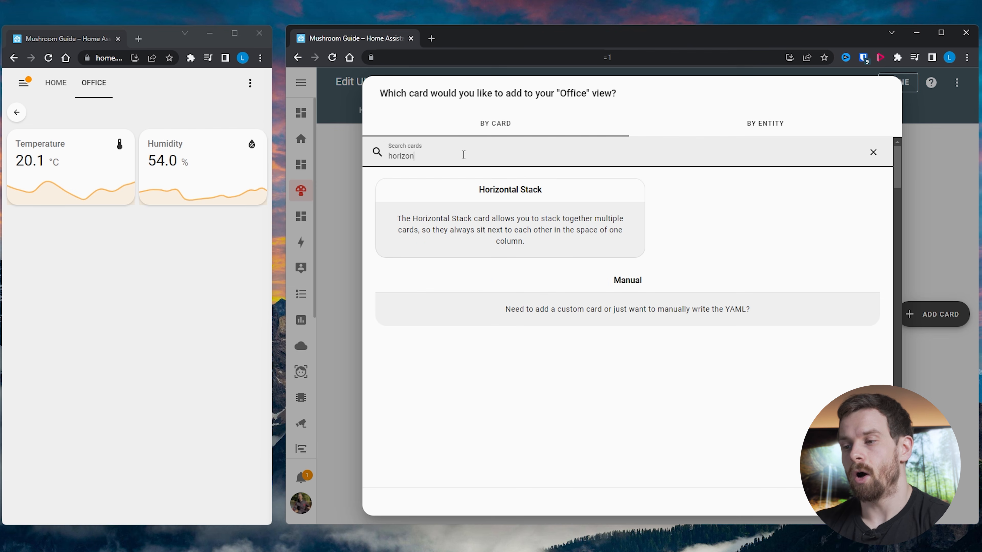
pyautogui.click(504, 219)
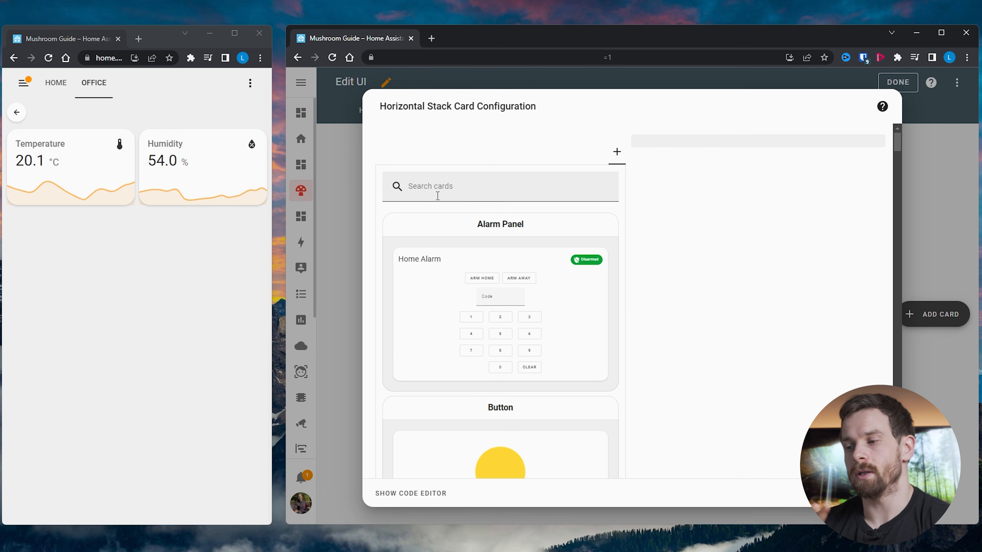
# Step: Put a Mushroom Light Card in the stack for the Office Light entity and name it Main light
pyautogui.click(436, 192)
pyautogui.write('light')
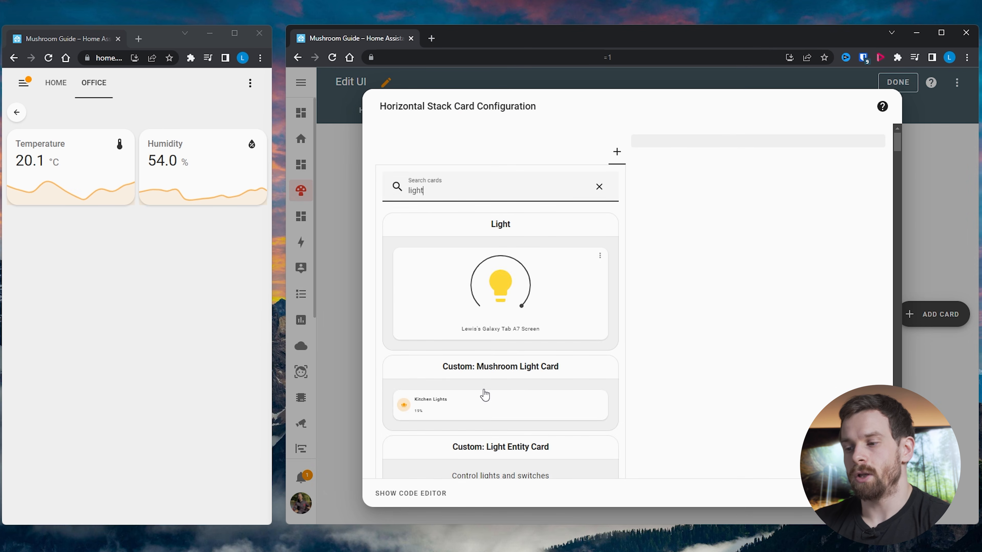
pyautogui.click(483, 395)
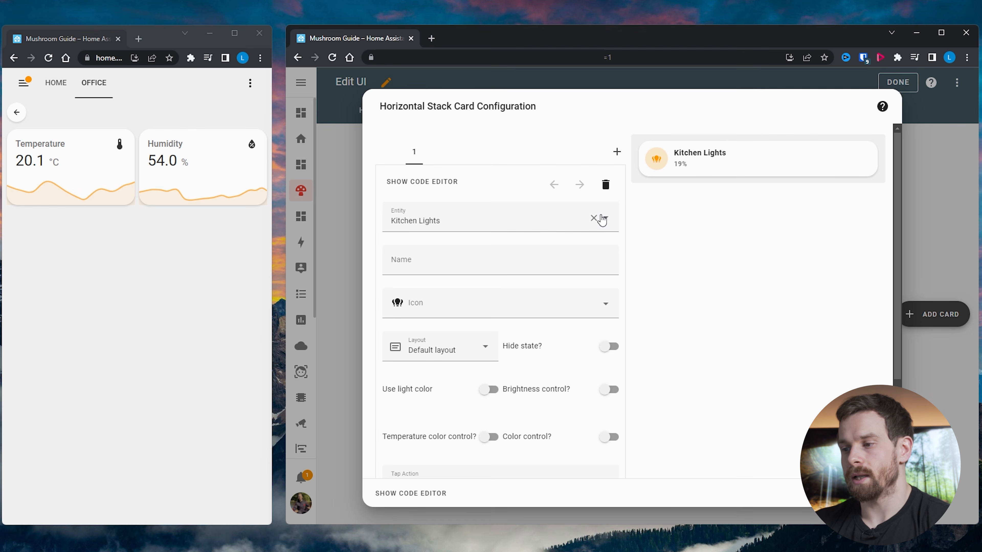
pyautogui.click(565, 219)
pyautogui.click(594, 218)
pyautogui.click(520, 222)
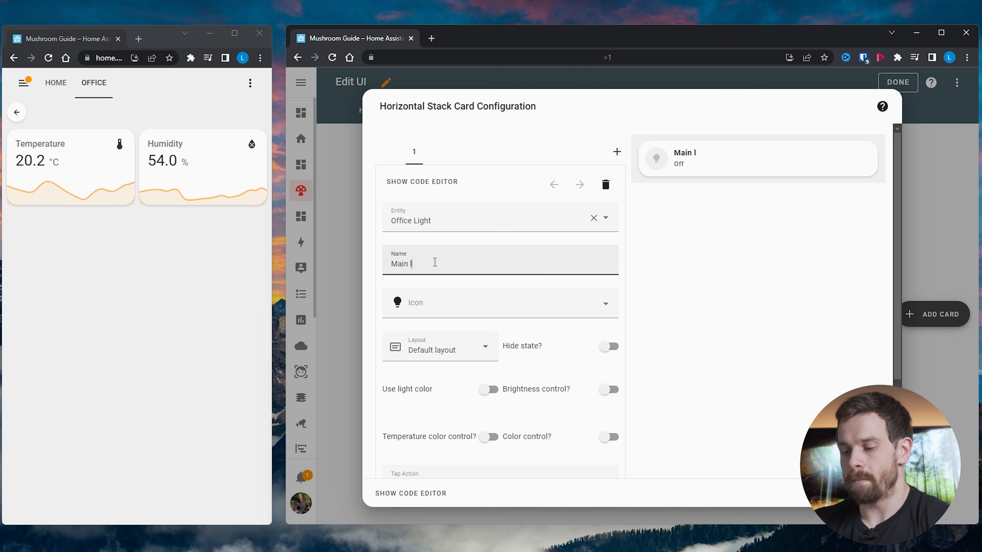
pyautogui.write('ight')
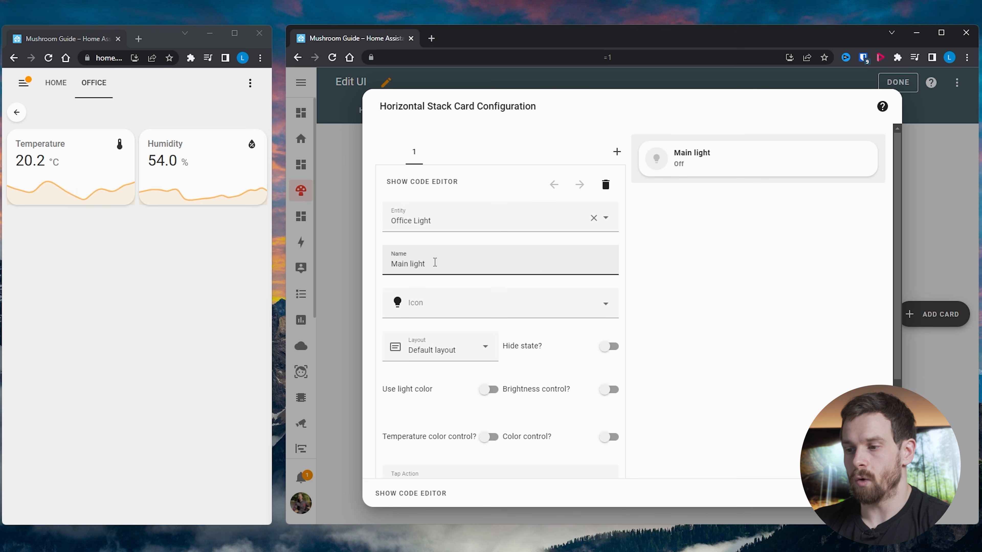
# Step: Give the Main light card the icon mdi:ceiling-light-outline and set its tap action to Toggle
pyautogui.click(489, 304)
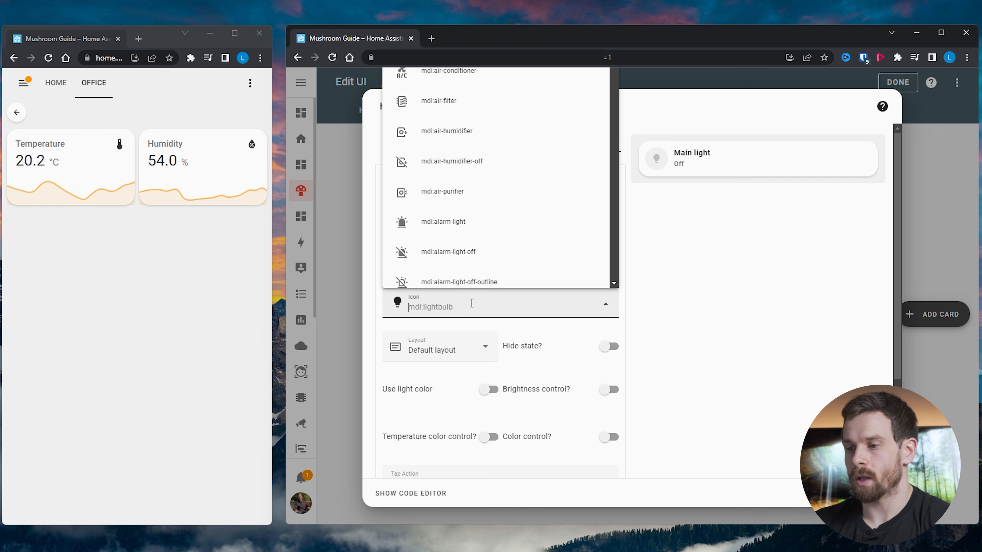
pyautogui.write('light')
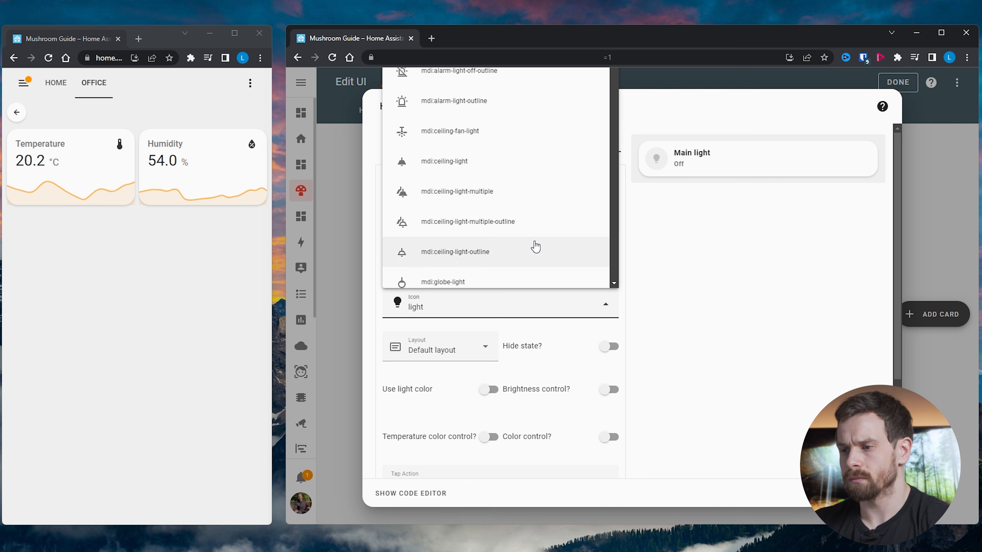
pyautogui.click(454, 252)
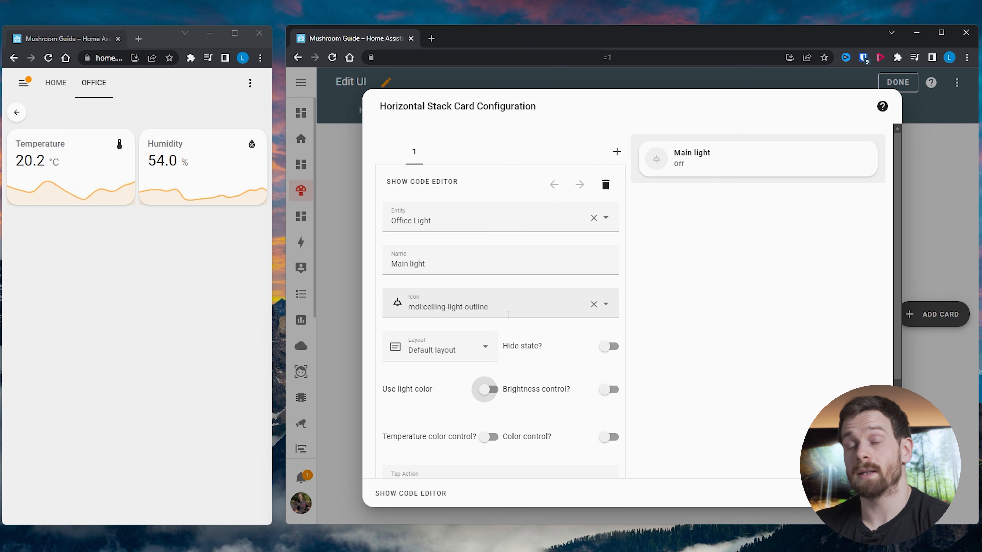
pyautogui.scroll(-3, 539, 424)
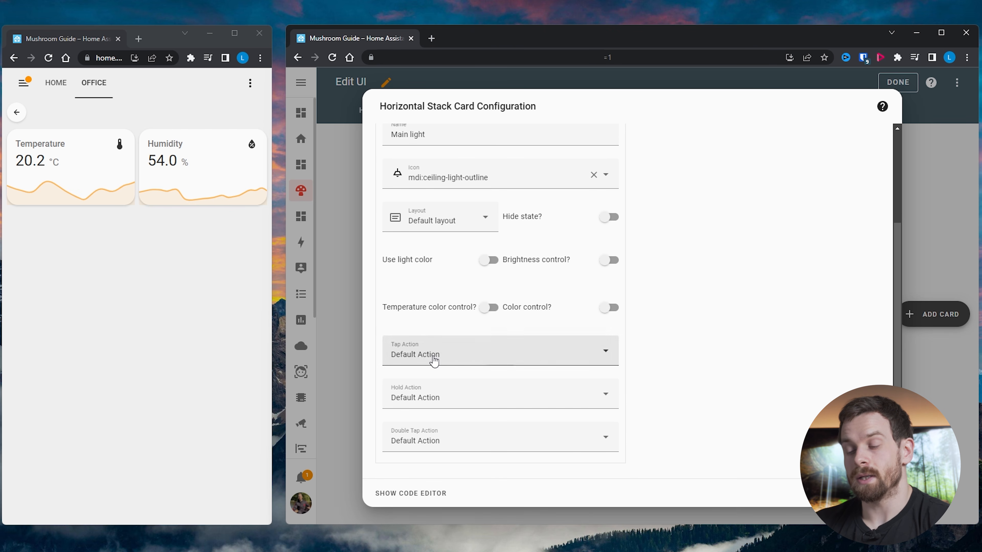
pyautogui.click(434, 360)
pyautogui.click(404, 191)
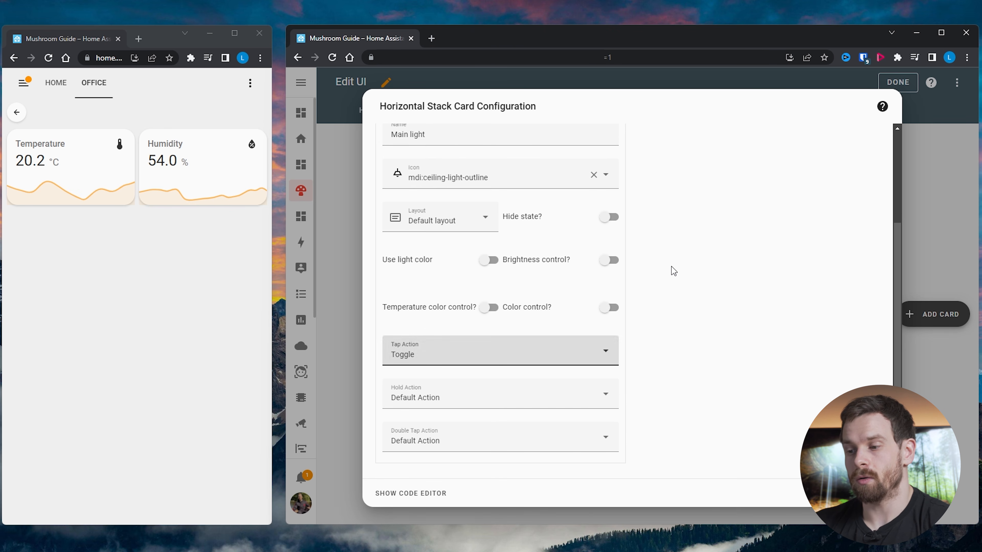
# Step: Add a second Mushroom Light Card to the stack for Office TV, named TV with the icon mdi:led-strip-variant
pyautogui.scroll(3, 710, 281)
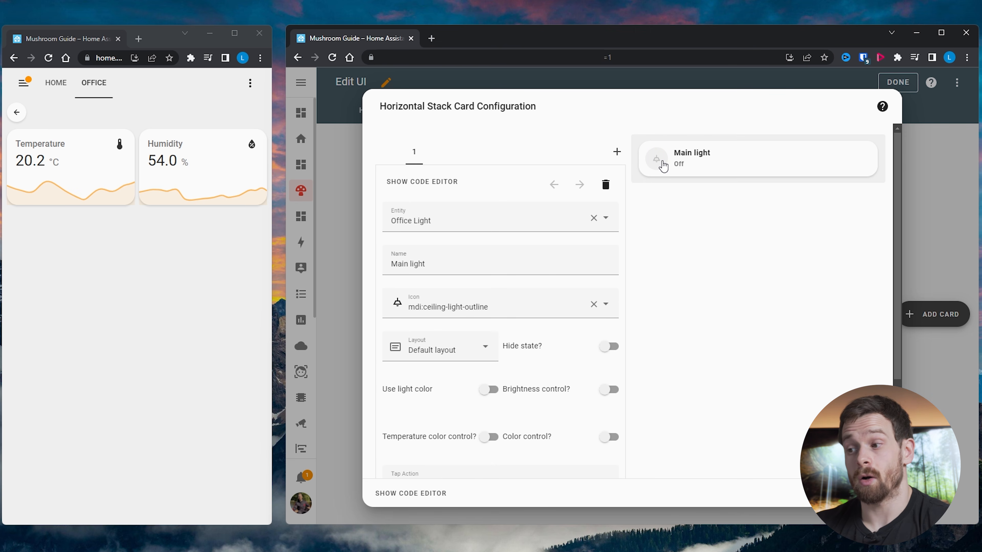
pyautogui.click(616, 151)
pyautogui.click(432, 187)
pyautogui.write('light')
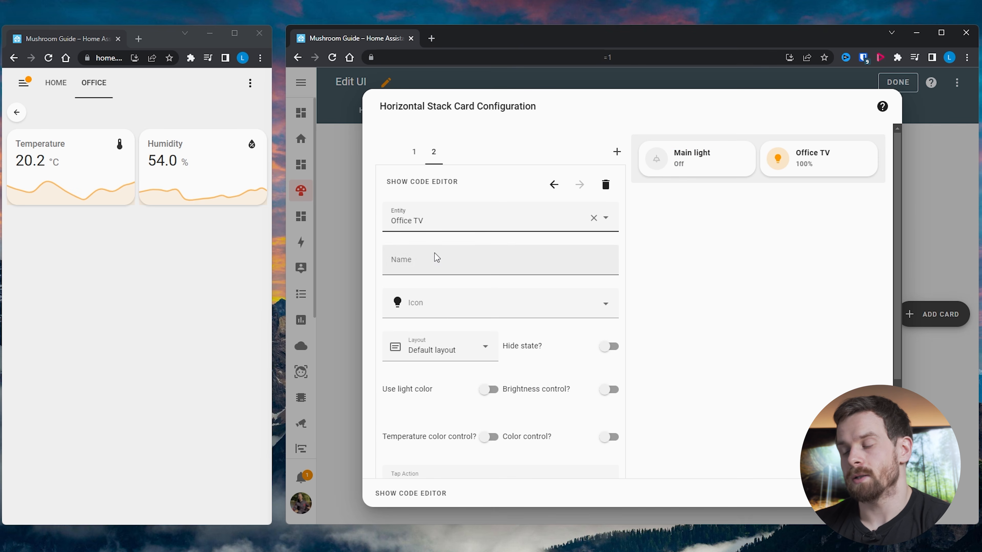
pyautogui.click(435, 265)
pyautogui.write('TV')
pyautogui.click(542, 304)
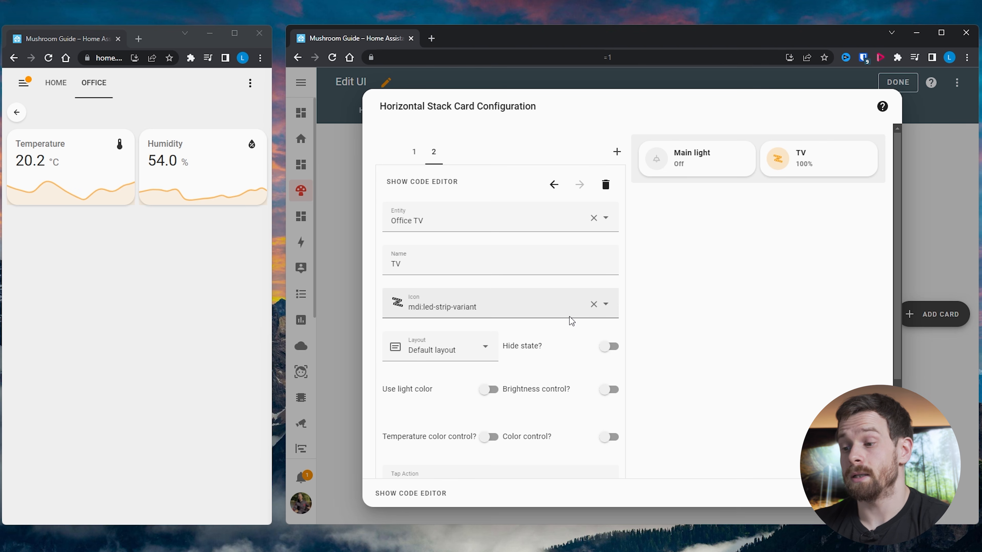
# Step: Enable light color use plus brightness, temperature color and color controls on the TV card, and dim the light to 46%
pyautogui.click(489, 390)
pyautogui.click(608, 392)
pyautogui.moveTo(849, 197); pyautogui.dragTo(878, 193)
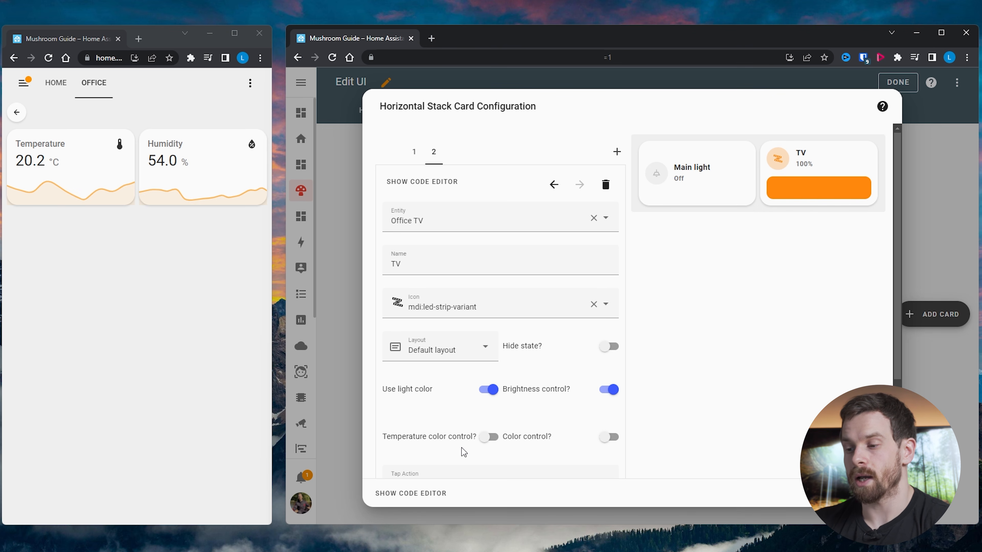
pyautogui.click(487, 439)
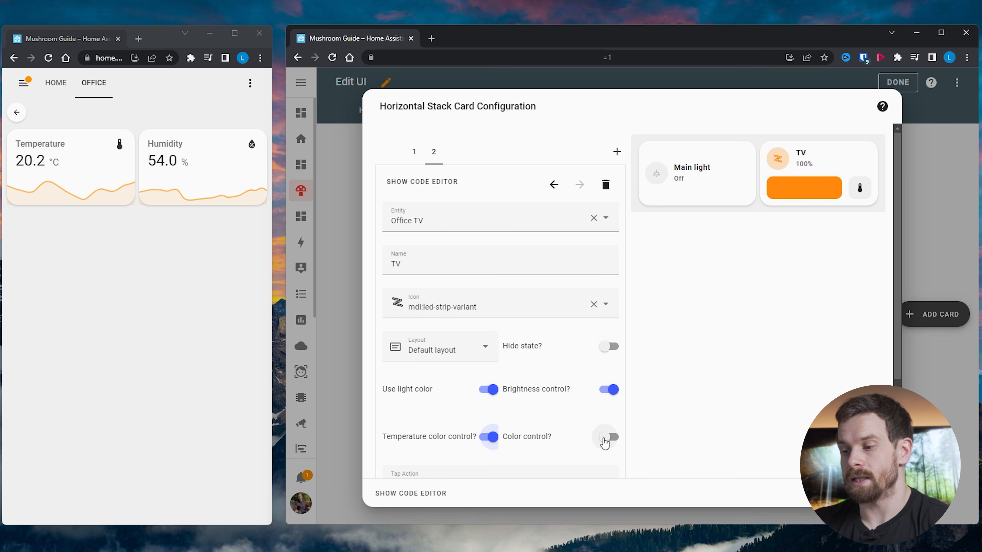
pyautogui.click(610, 441)
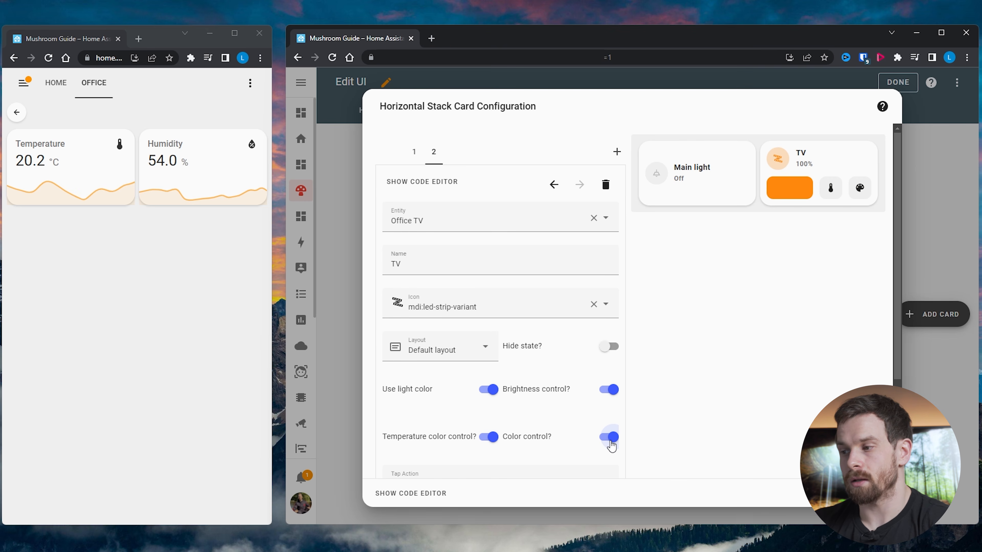
pyautogui.click(791, 197)
pyautogui.moveTo(791, 196); pyautogui.dragTo(789, 197)
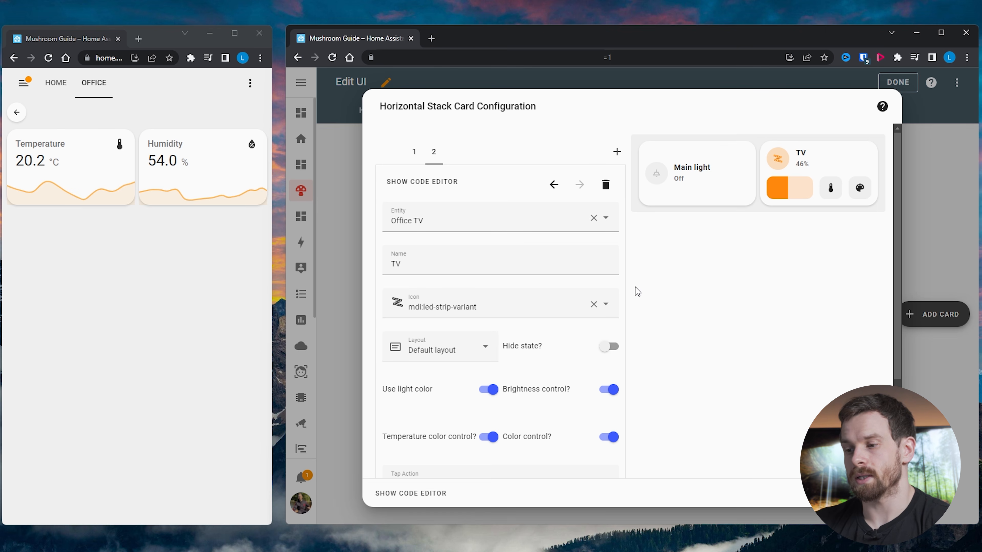
# Step: Turn off the TV card's temperature color and color controls and set its tap action to Toggle
pyautogui.click(489, 437)
pyautogui.click(609, 437)
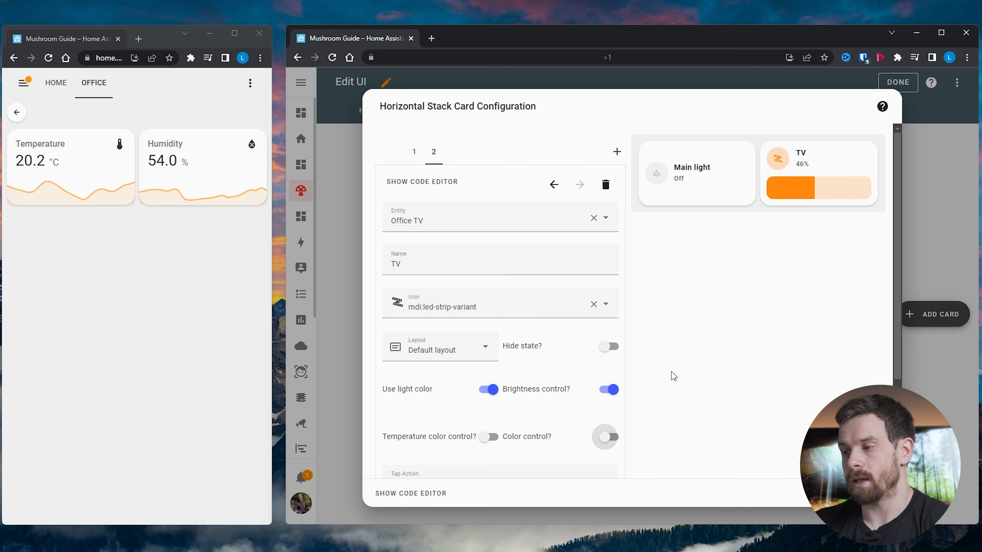
pyautogui.scroll(-3, 673, 375)
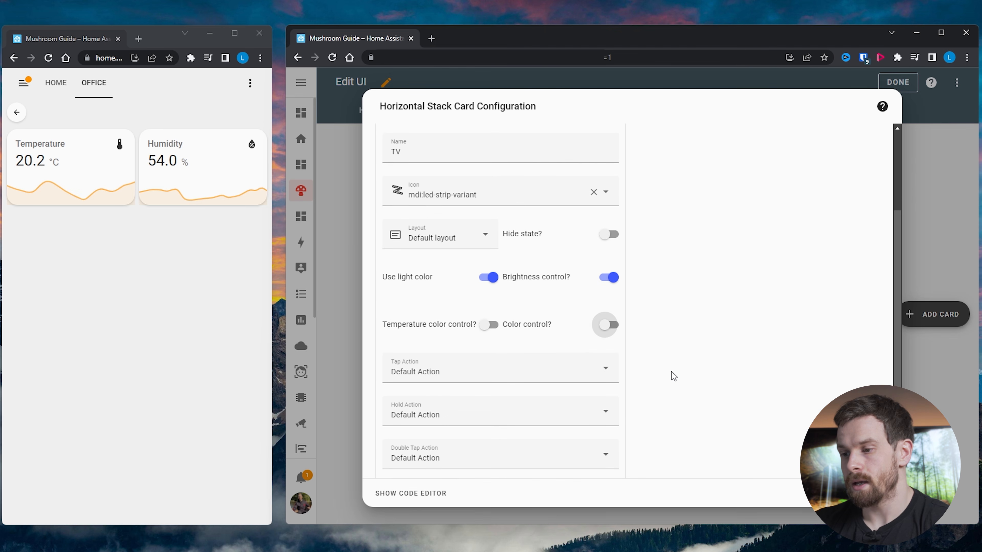
pyautogui.click(438, 359)
pyautogui.click(395, 195)
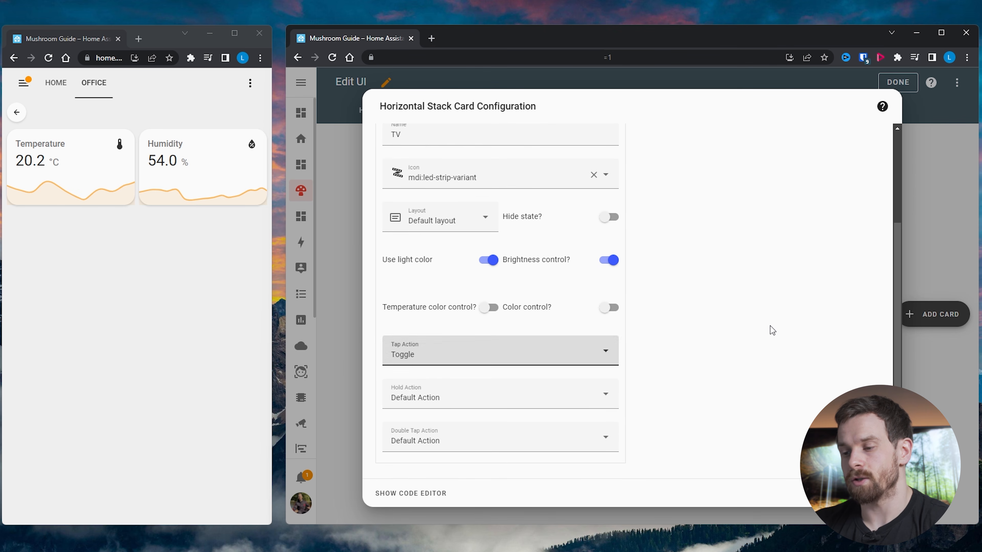
pyautogui.scroll(1, 772, 331)
pyautogui.scroll(2, 773, 331)
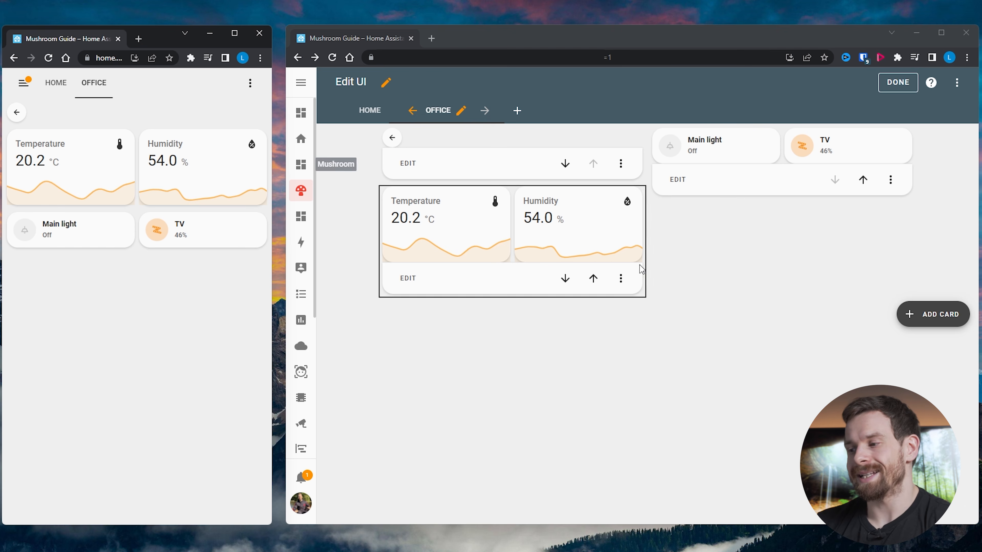
# Step: Add a Mushroom Title Card to the Office view, finding it with "title", and clear its default title
pyautogui.click(935, 316)
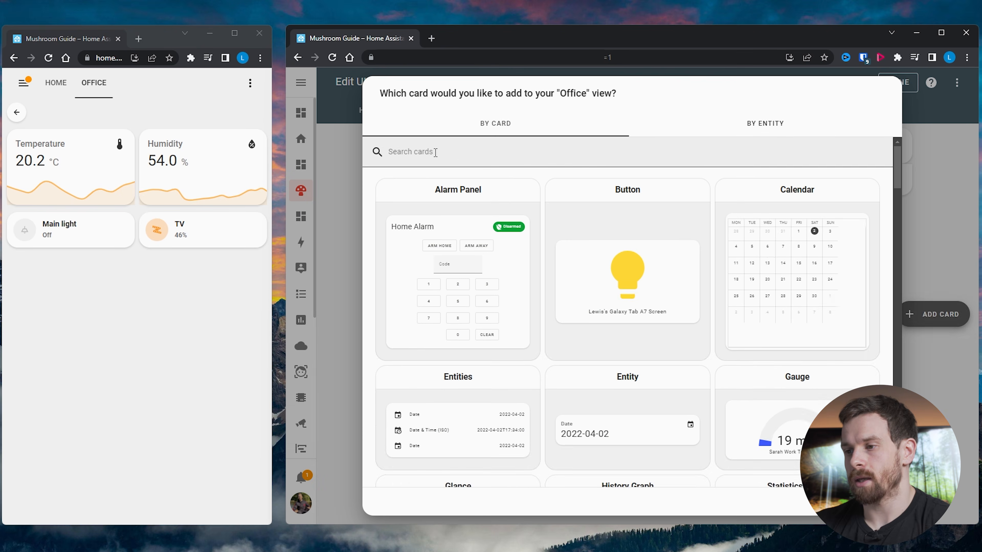
pyautogui.click(435, 154)
pyautogui.write('title')
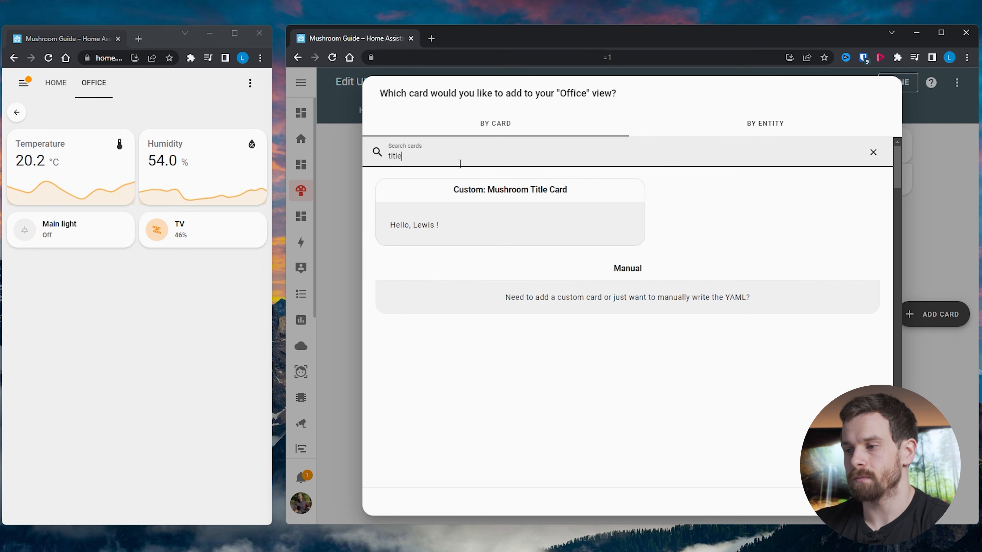
pyautogui.click(459, 181)
pyautogui.press('Tab')
pyautogui.press('BackSpace')
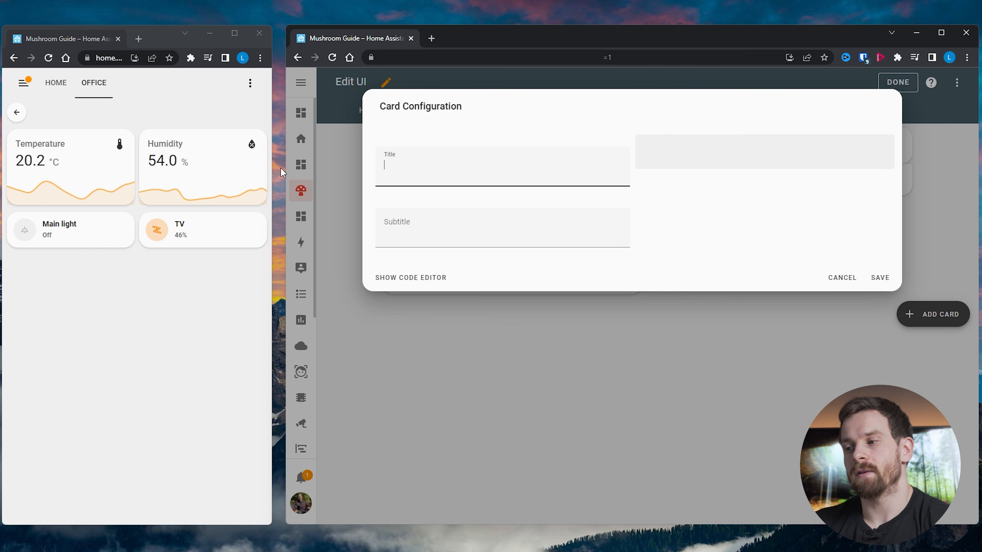
# Step: Save the title card with the subtitle Devices, move it above the light stack and refresh the other window
pyautogui.click(412, 238)
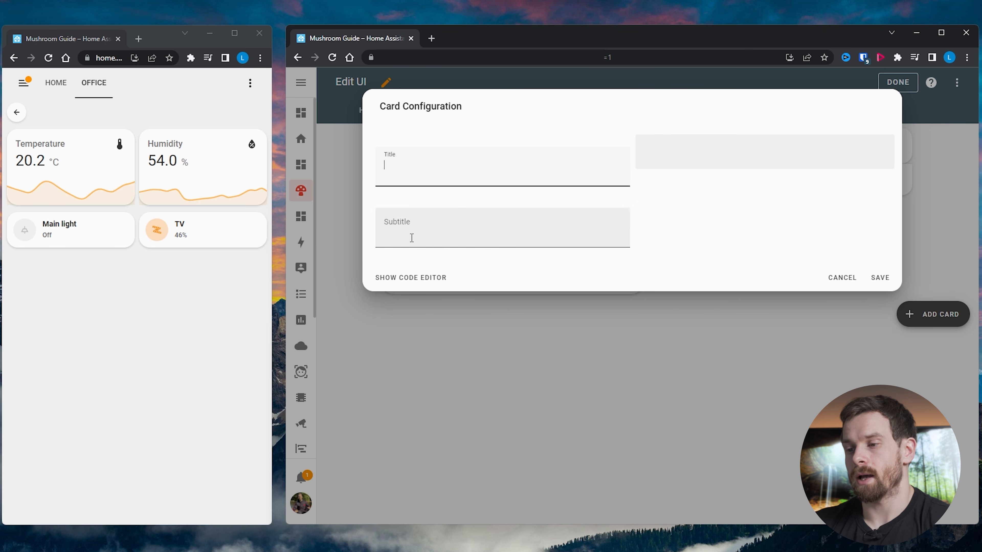
pyautogui.write('Devices')
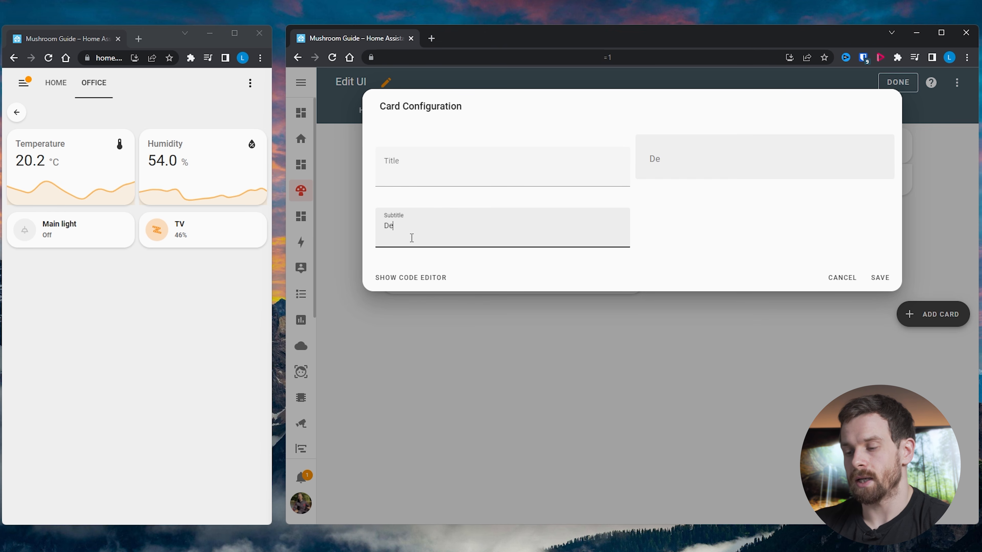
pyautogui.click(880, 277)
pyautogui.click(863, 250)
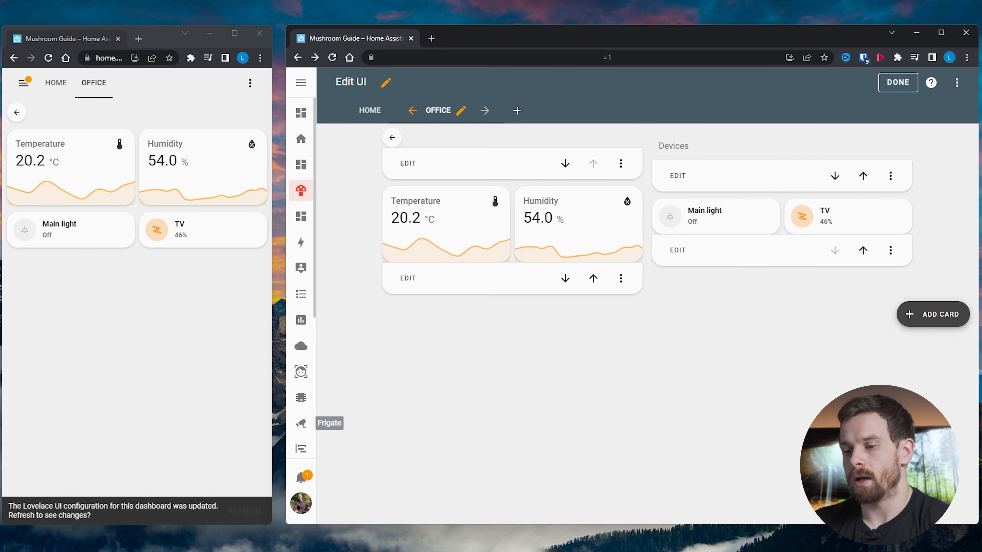
pyautogui.click(246, 514)
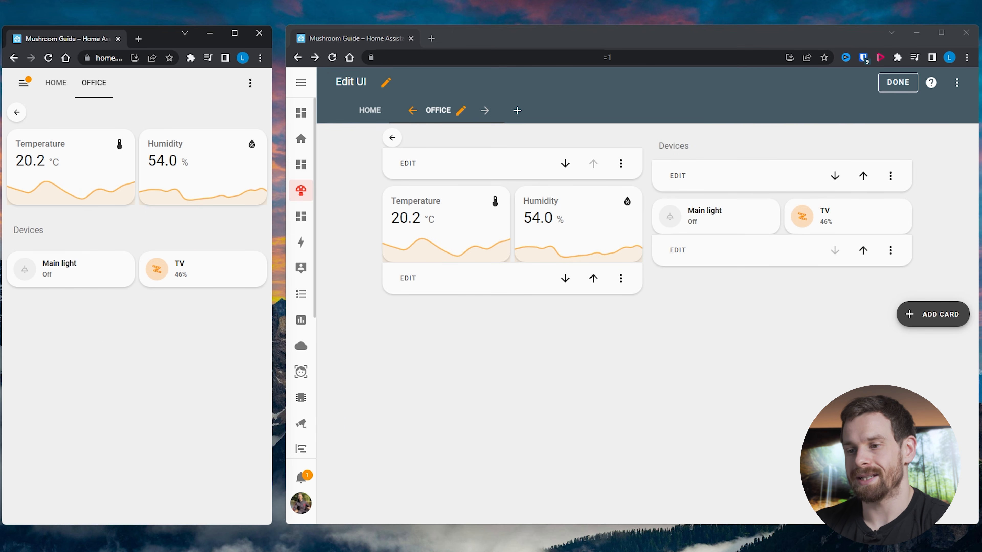
# Step: Add another Horizontal Stack card to the Office view, finding it with the search term "horizon"
pyautogui.click(945, 318)
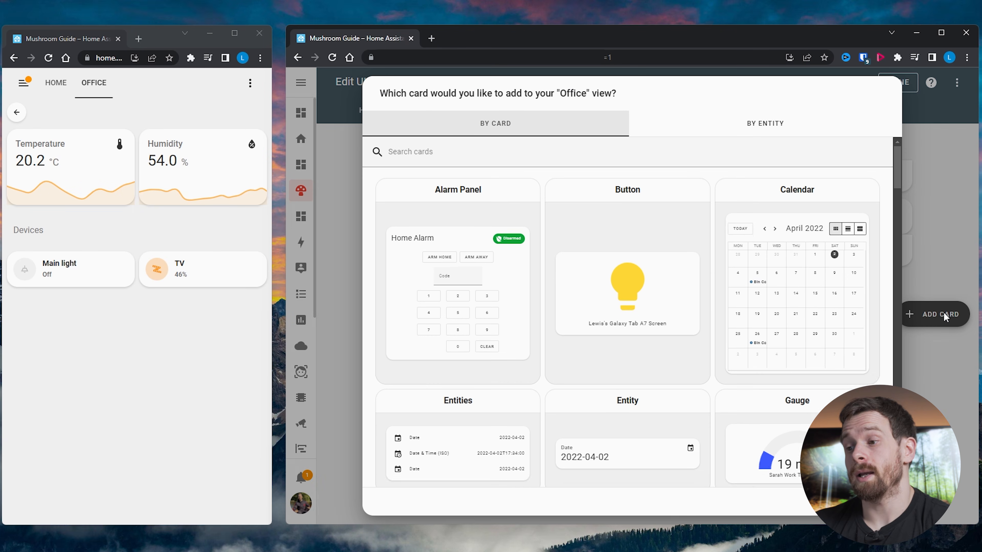
pyautogui.click(435, 151)
pyautogui.write('horizon')
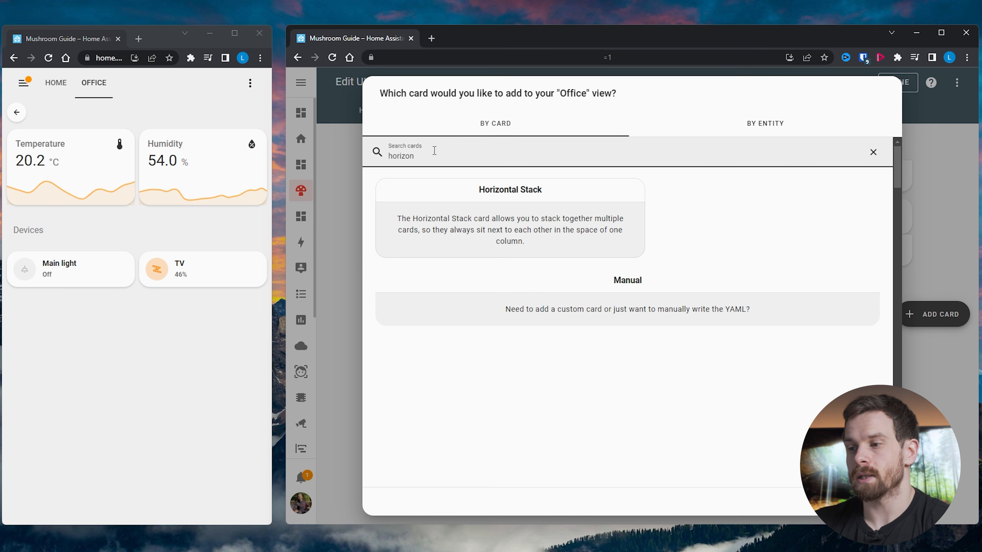
pyautogui.click(445, 217)
# Step: Put a Mushroom Light Card in the new stack for the Office Desk entity and name it Desk
pyautogui.click(570, 176)
pyautogui.write('light')
pyautogui.click(488, 393)
pyautogui.moveTo(460, 217); pyautogui.dragTo(342, 221)
pyautogui.write('office')
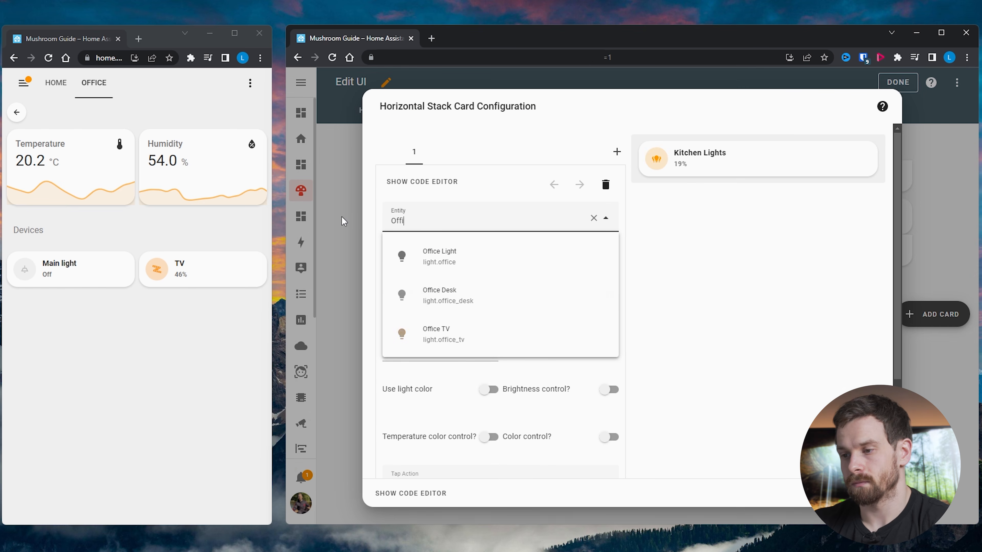
pyautogui.click(458, 300)
pyautogui.click(441, 268)
pyautogui.write('Desk')
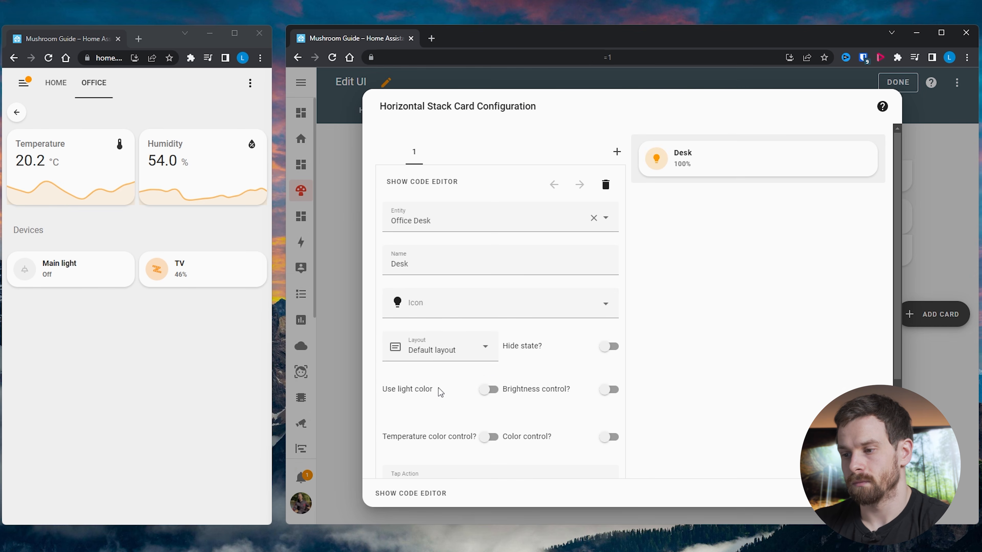
# Step: Turn on the light color option for the Desk card and change its tap action
pyautogui.click(489, 390)
pyautogui.scroll(-2, 607, 397)
pyautogui.click(460, 351)
pyautogui.click(404, 188)
pyautogui.doubleClick(736, 278)
pyautogui.scroll(1, 736, 279)
pyautogui.scroll(2, 736, 278)
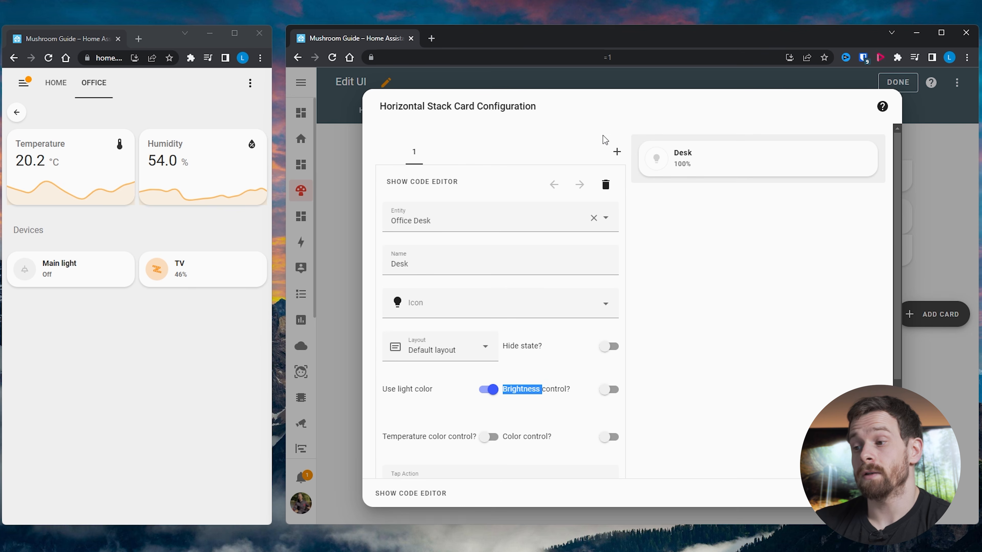
# Step: Add a Mini Media Player card beside the Desk card, found with "media", and set its entity to media_player.office_display
pyautogui.click(618, 151)
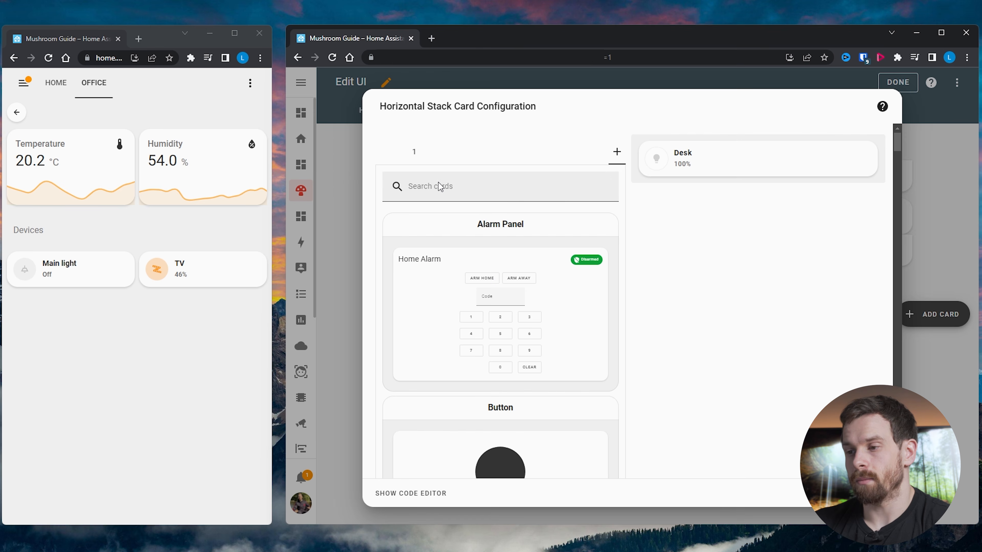
pyautogui.click(439, 186)
pyautogui.write('media')
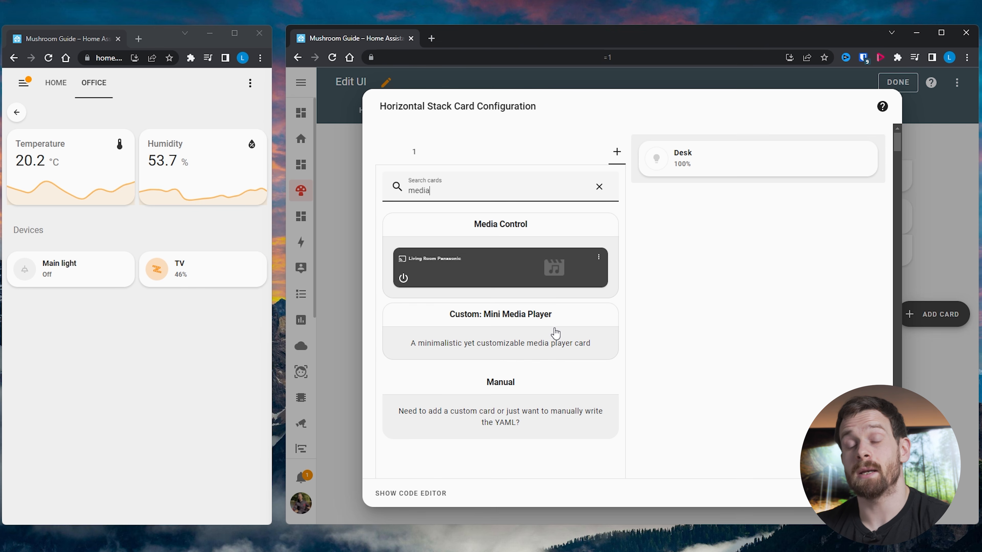
pyautogui.write('.')
pyautogui.press('BackSpace')
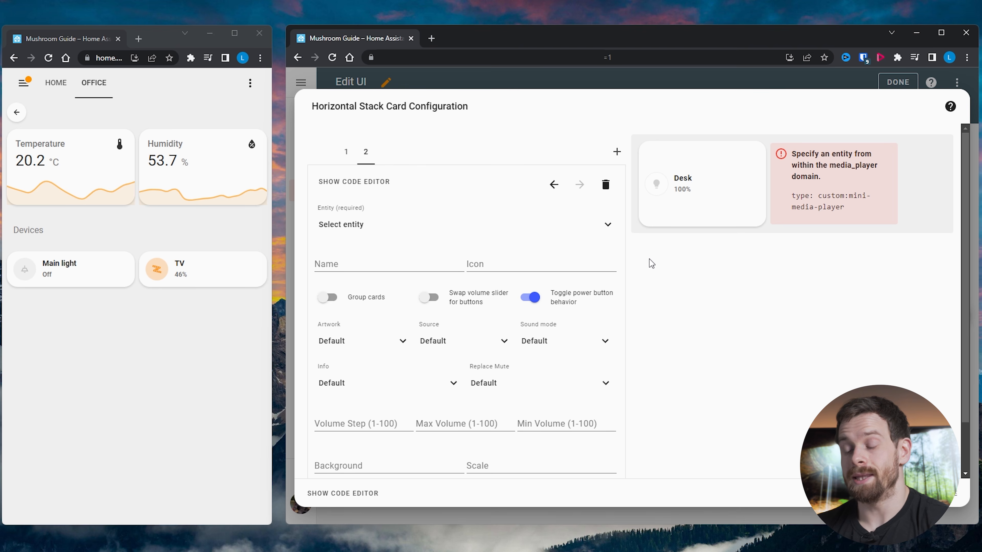
pyautogui.click(607, 225)
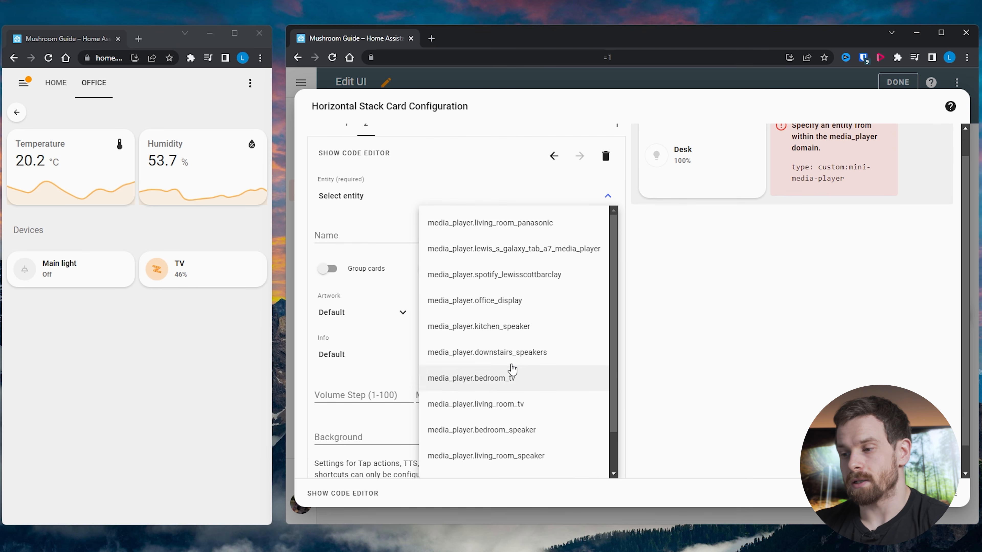
pyautogui.click(545, 299)
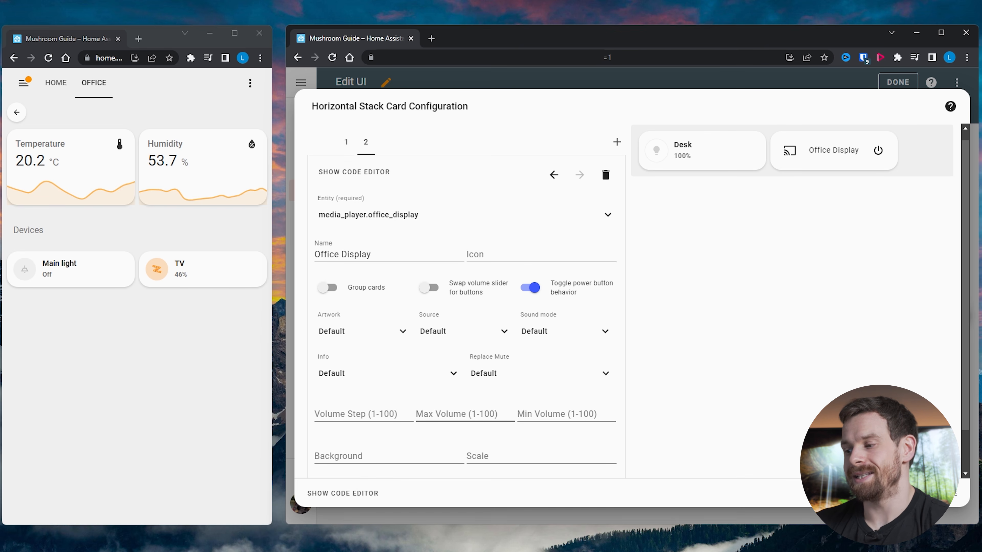
# Step: Save the stack and, in the refreshed other window, turn on the Office Display and lower its volume
pyautogui.click(949, 494)
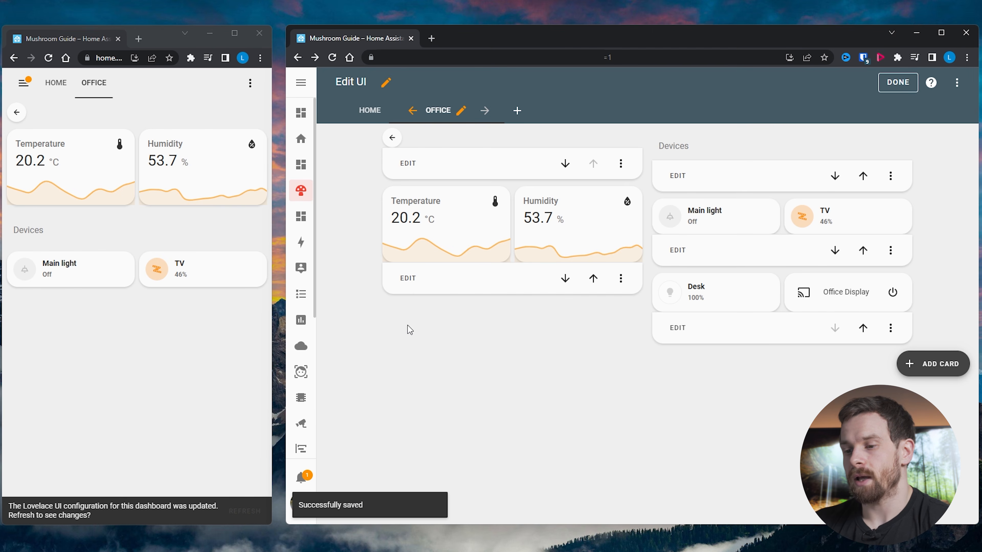
pyautogui.click(239, 515)
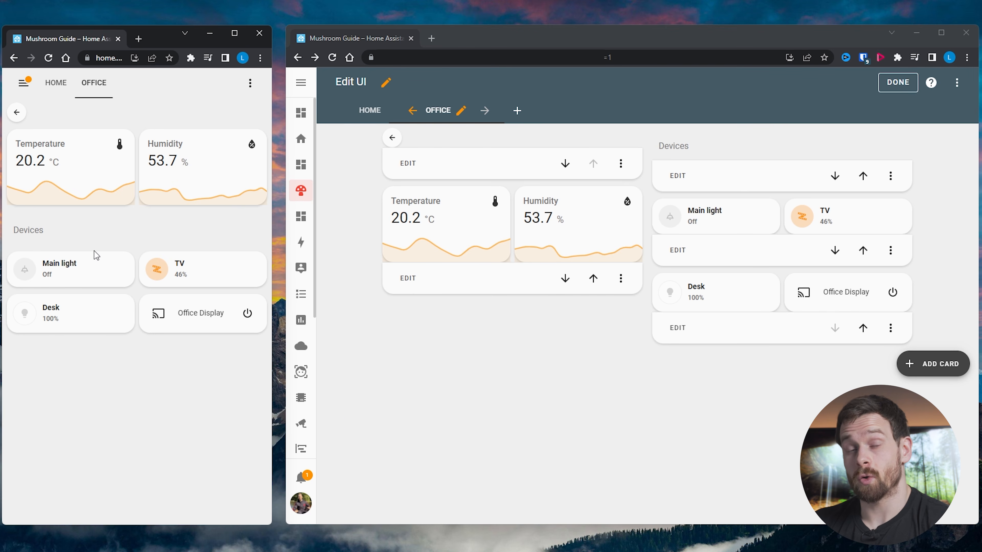
pyautogui.click(248, 313)
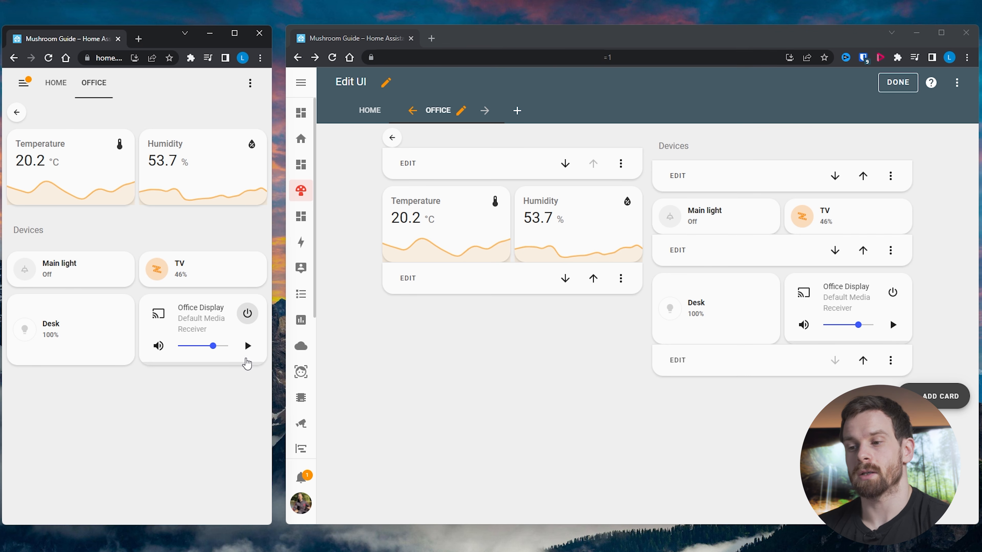
pyautogui.moveTo(212, 351); pyautogui.dragTo(185, 348)
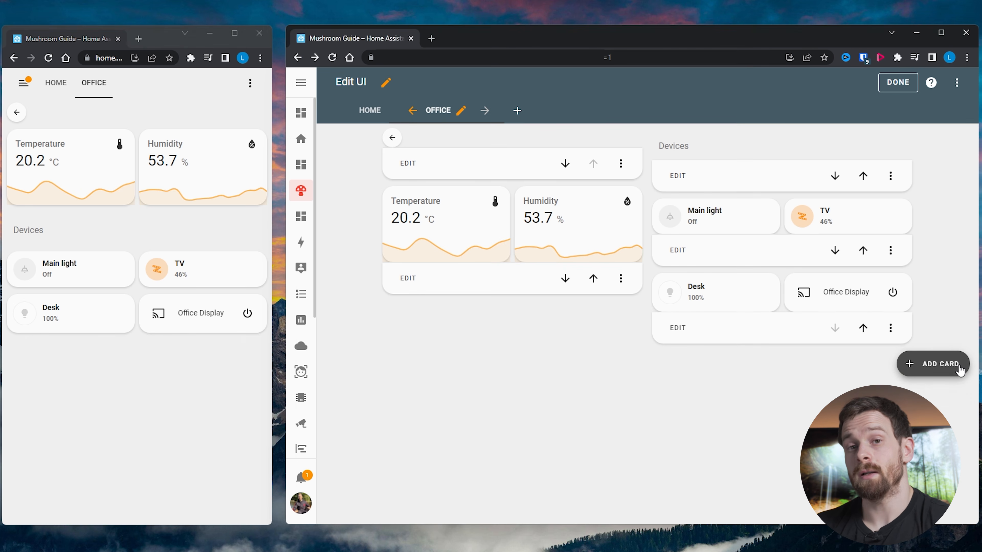
# Step: Add a Mushroom Cover Card to the Office view, finding it with the search term "cover"
pyautogui.click(960, 371)
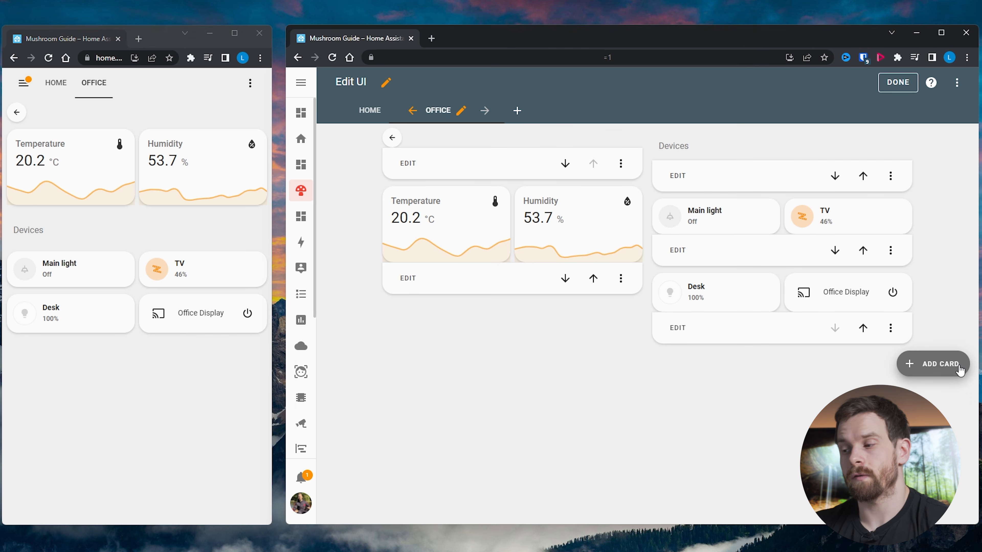
pyautogui.click(475, 151)
pyautogui.write('cover')
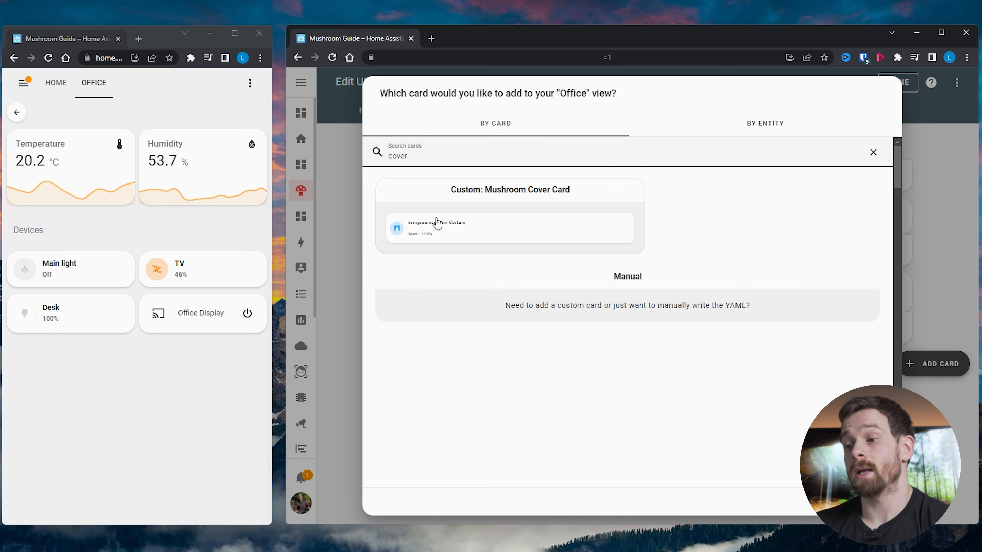
pyautogui.click(503, 234)
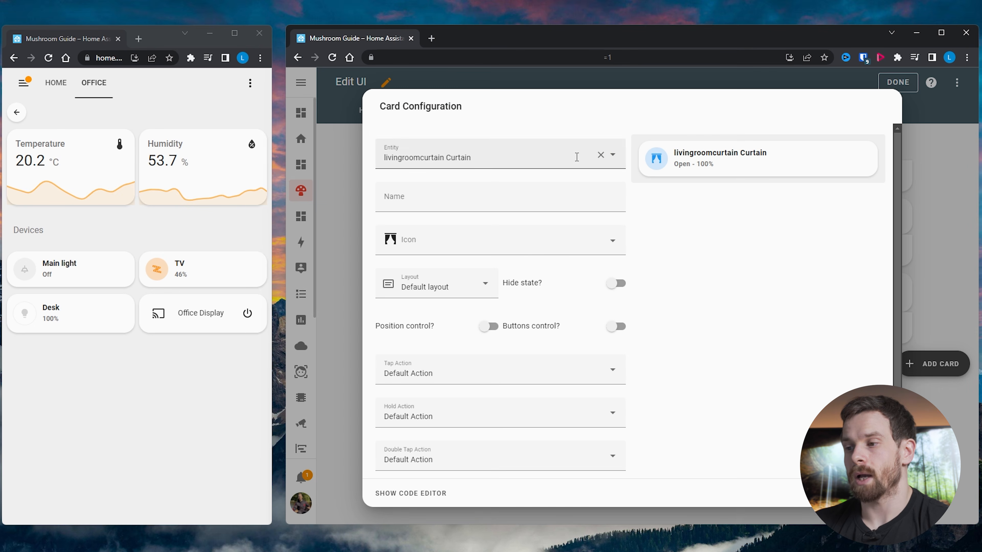
# Step: Set the cover card's entity to Master Bedroom Blind and name it Blind
pyautogui.click(613, 155)
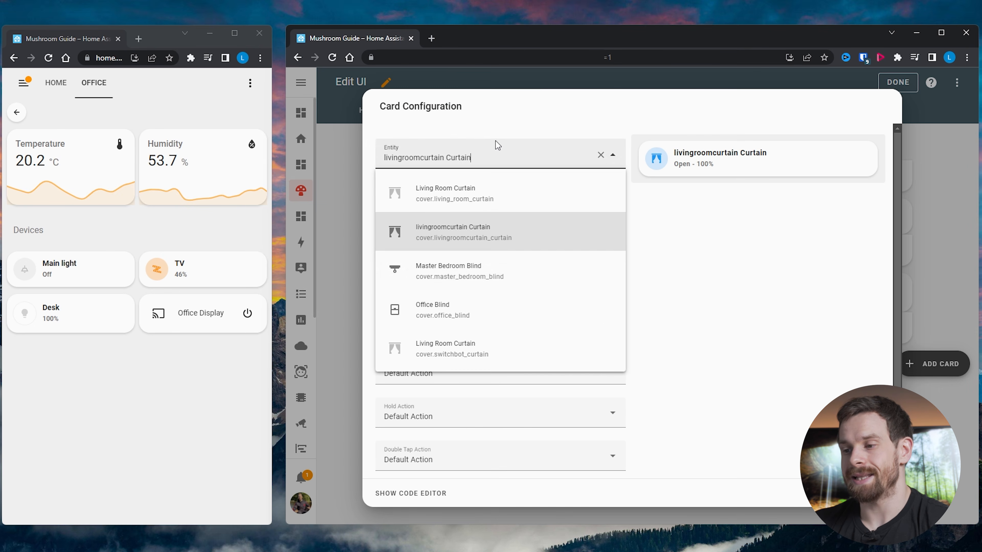
pyautogui.click(515, 273)
pyautogui.click(435, 202)
pyautogui.write('Blind')
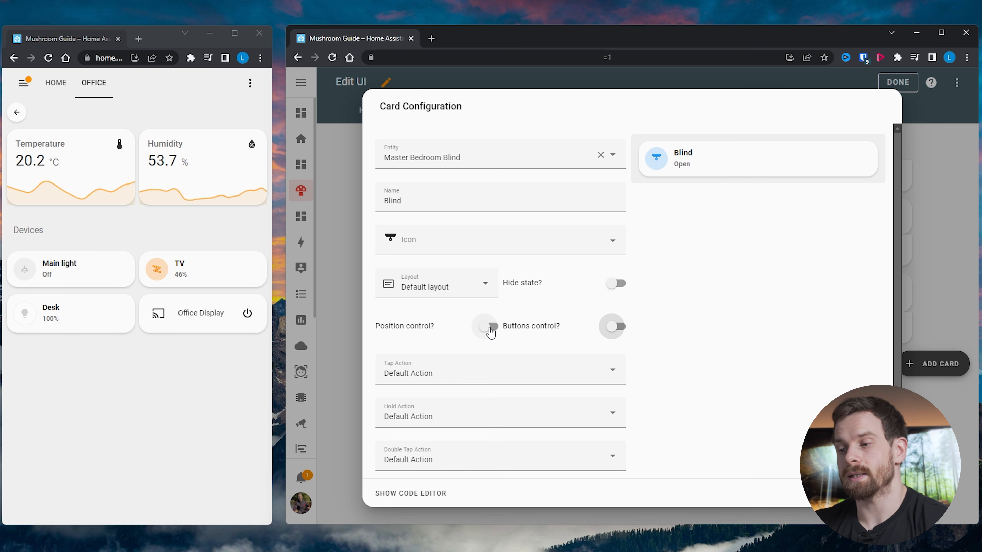
# Step: Try position control on the Blind card, use buttons control instead, and save the card with the tap action Toggle
pyautogui.click(489, 326)
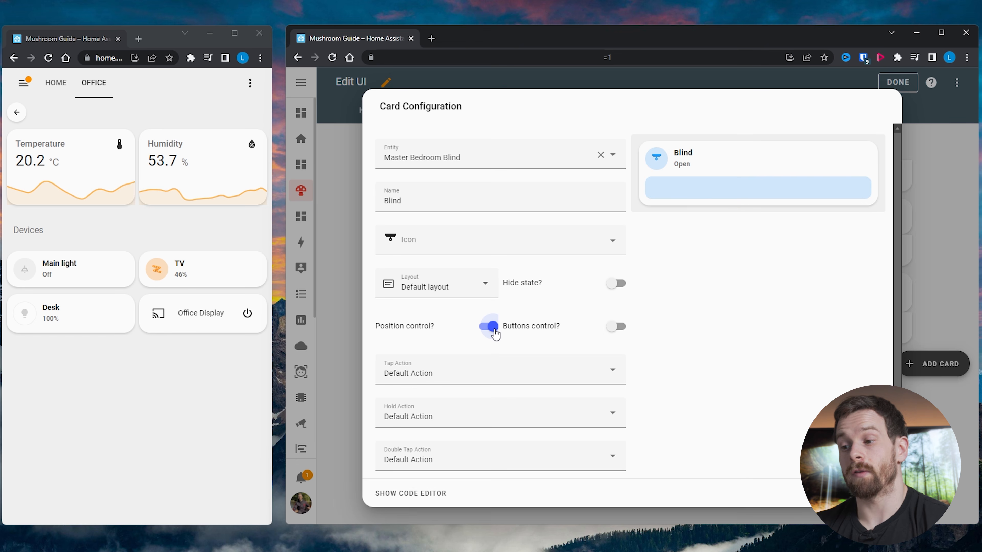
pyautogui.click(494, 332)
pyautogui.click(616, 326)
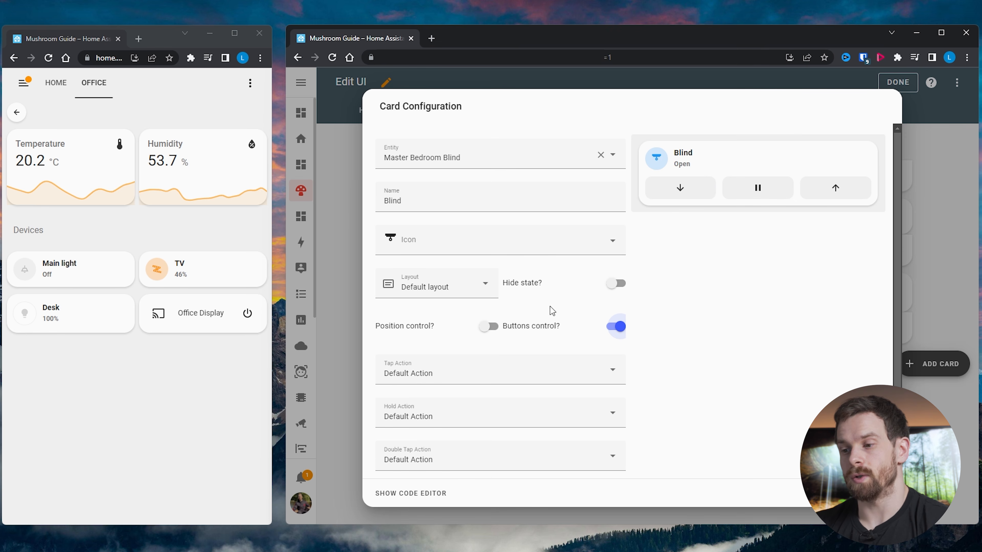
pyautogui.click(460, 370)
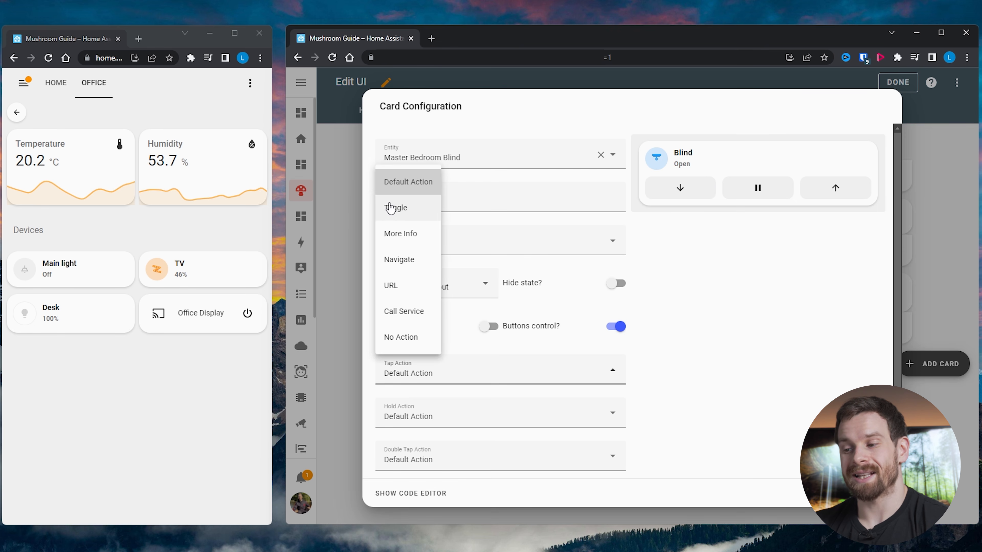
pyautogui.click(391, 205)
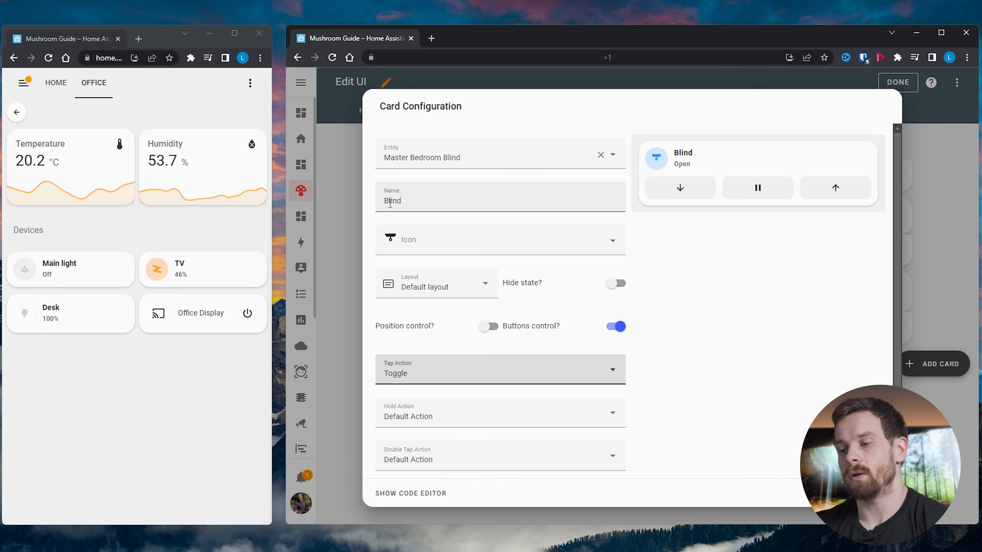
pyautogui.moveTo(390, 201); pyautogui.dragTo(402, 201)
pyautogui.click(876, 493)
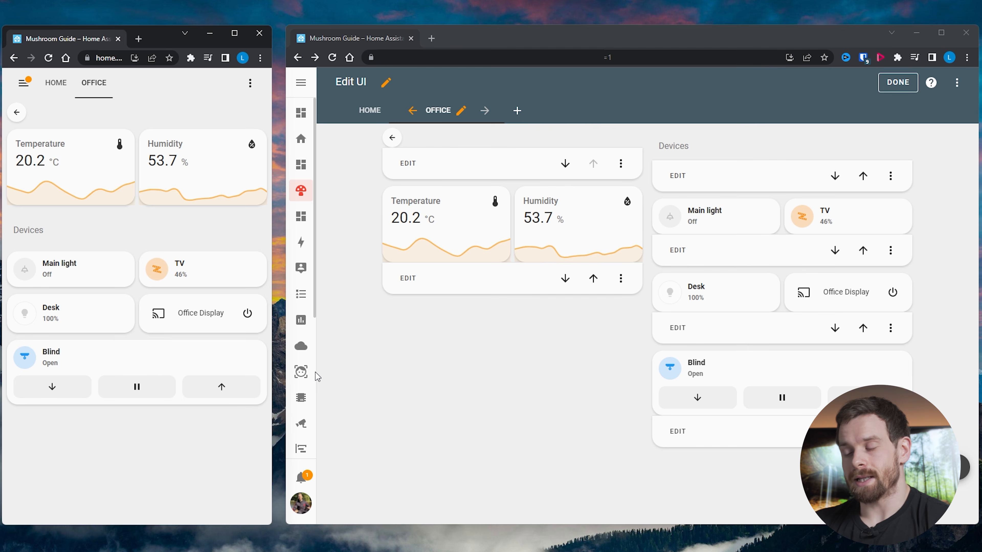
# Step: Add another Mushroom Title Card to the Office view, finding it with the search term "title"
pyautogui.click(936, 467)
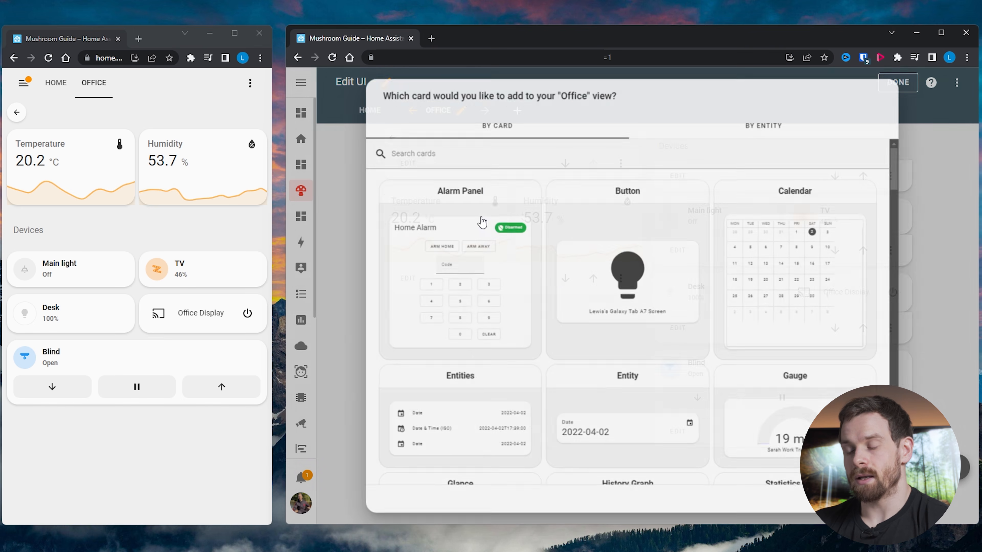
pyautogui.click(447, 158)
pyautogui.write('title')
pyautogui.click(439, 224)
# Step: Give the title card the subtitle Sensors, clear its default title and save it
pyautogui.click(445, 226)
pyautogui.write('Sensors')
pyautogui.moveTo(449, 166); pyautogui.dragTo(318, 153)
pyautogui.press('BackSpace')
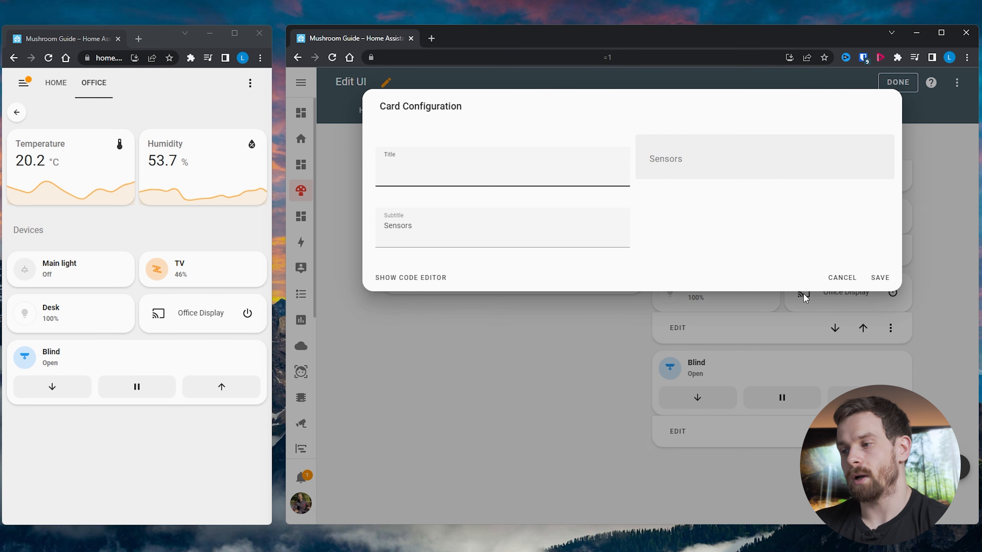
pyautogui.click(881, 279)
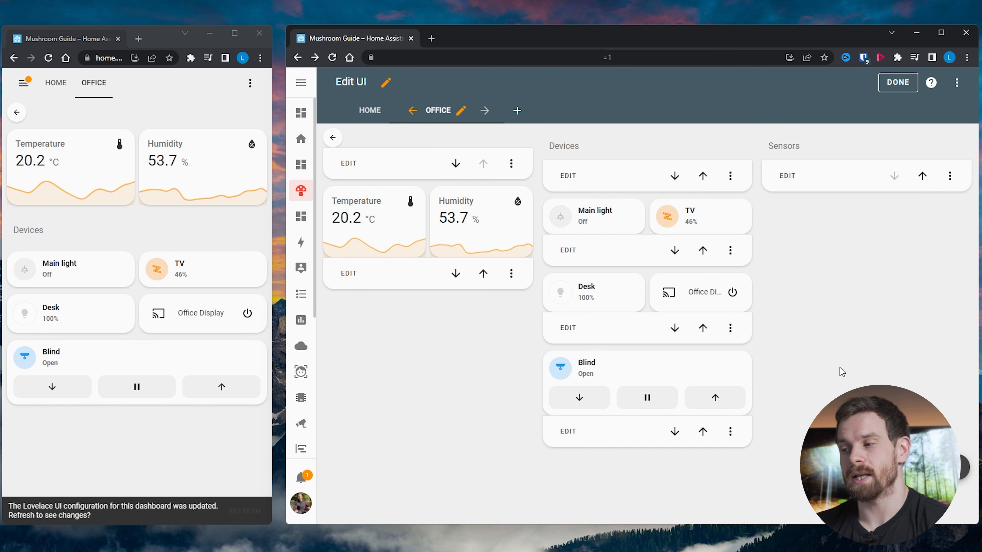
# Step: Add a Horizontal Stack card, found with "hor", and put a Mushroom Entity Card in it, found with "entity"
pyautogui.click(963, 467)
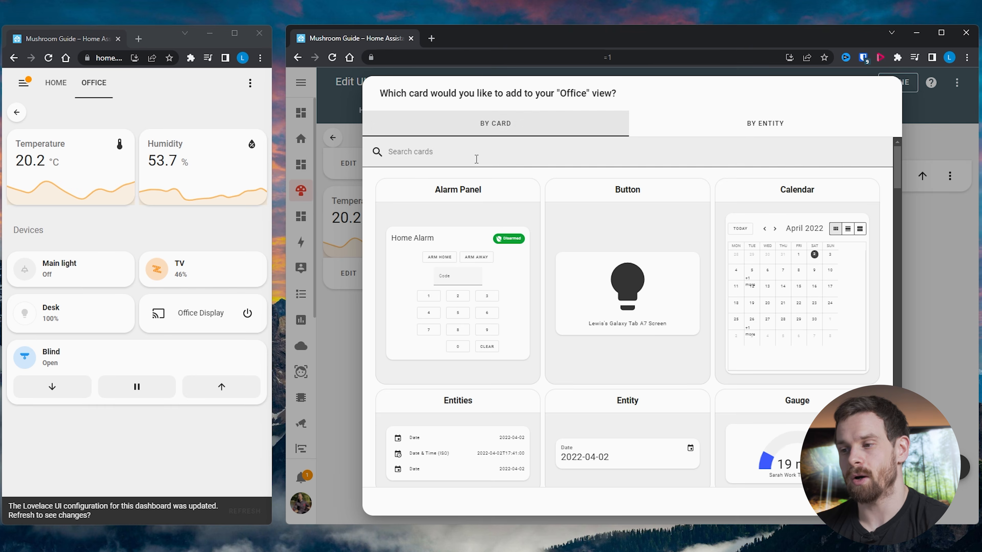
pyautogui.write('hor')
pyautogui.click(445, 187)
pyautogui.write('entity')
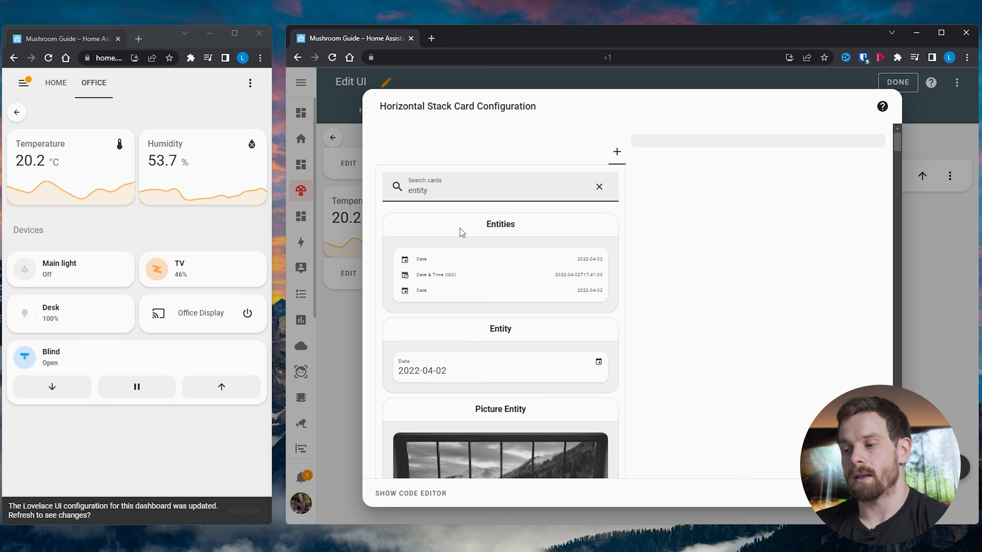
pyautogui.scroll(-10, 474, 347)
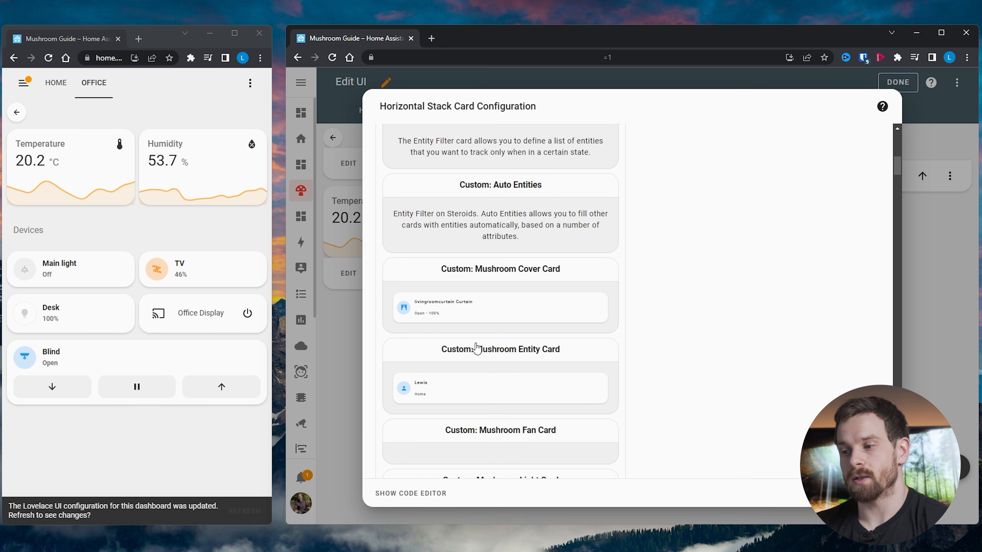
pyautogui.click(493, 382)
# Step: Set the entity card's entity to Office Motion and name it Office
pyautogui.moveTo(441, 217); pyautogui.dragTo(313, 202)
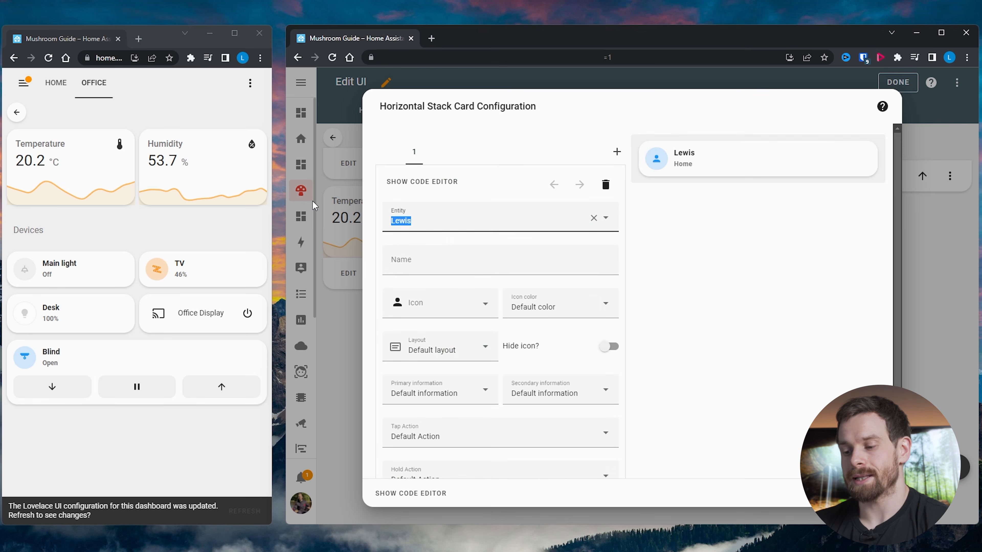
pyautogui.write('Office motio')
pyautogui.click(445, 256)
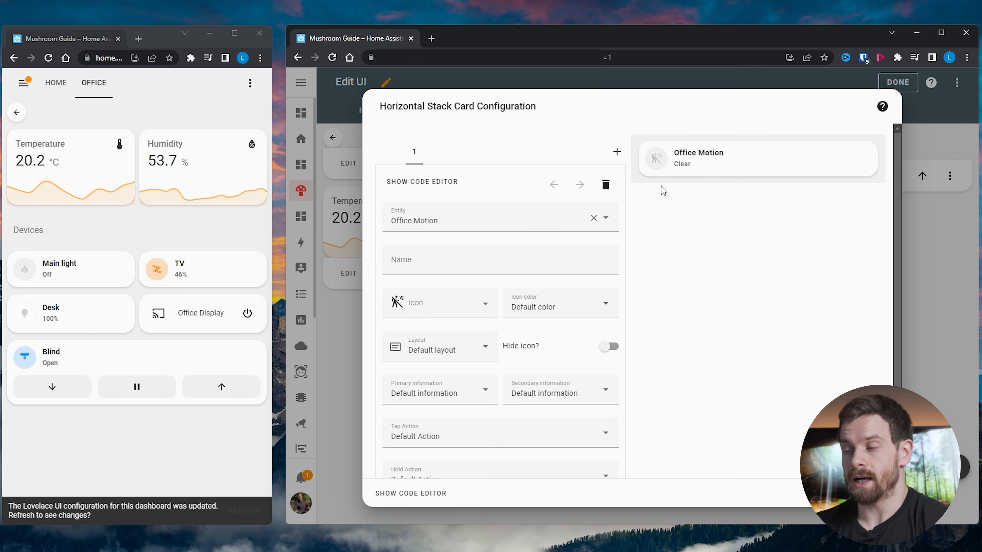
pyautogui.click(440, 267)
pyautogui.write('Office')
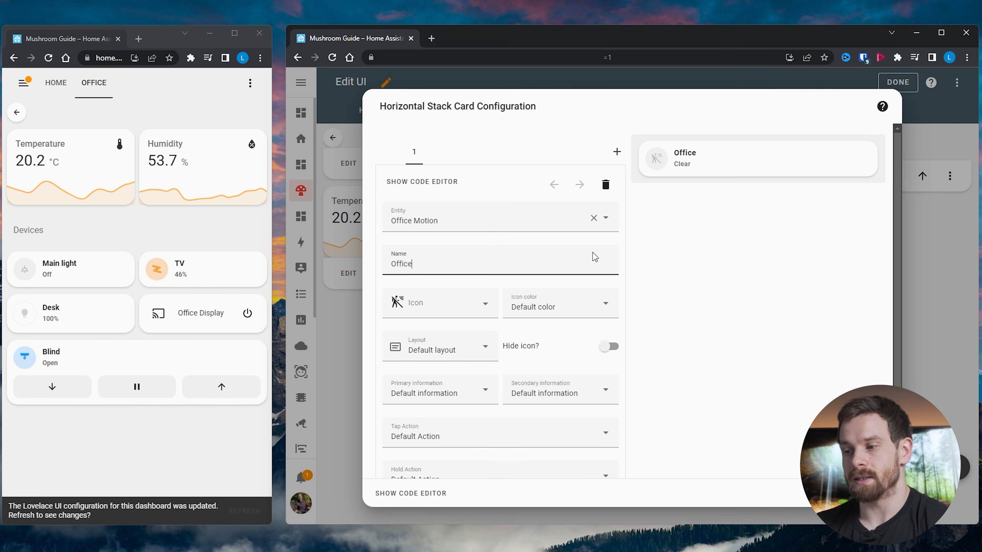
pyautogui.click(576, 308)
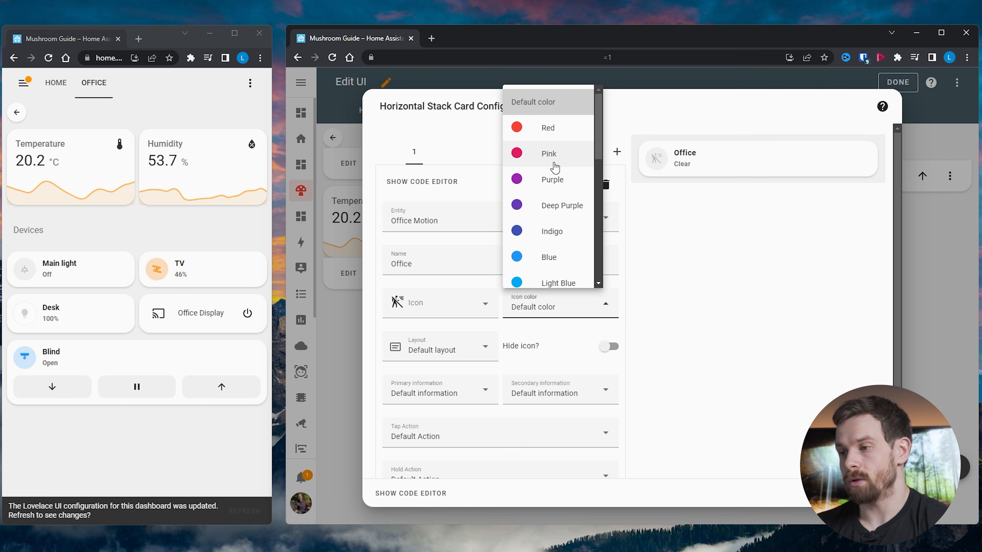
pyautogui.scroll(-5, 556, 167)
pyautogui.scroll(5, 557, 172)
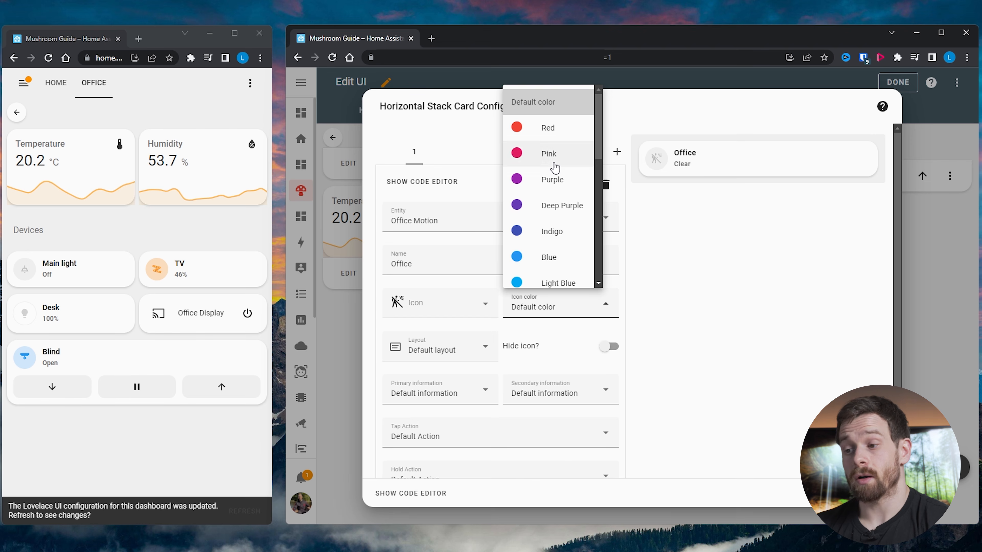
pyautogui.click(686, 350)
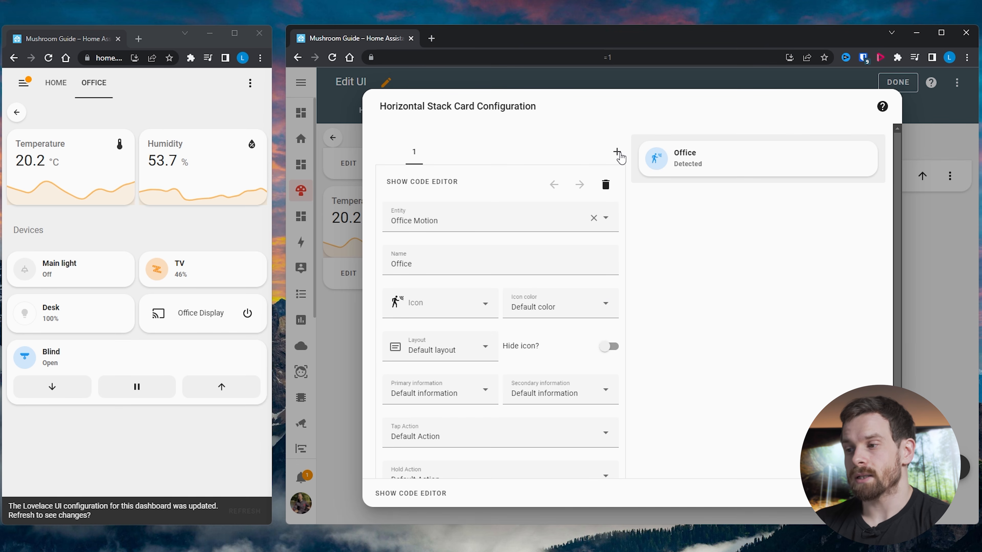
# Step: Add a second Mushroom Entity Card to the horizontal stack, finding it with the search term "entity"
pyautogui.click(460, 191)
pyautogui.write('entity')
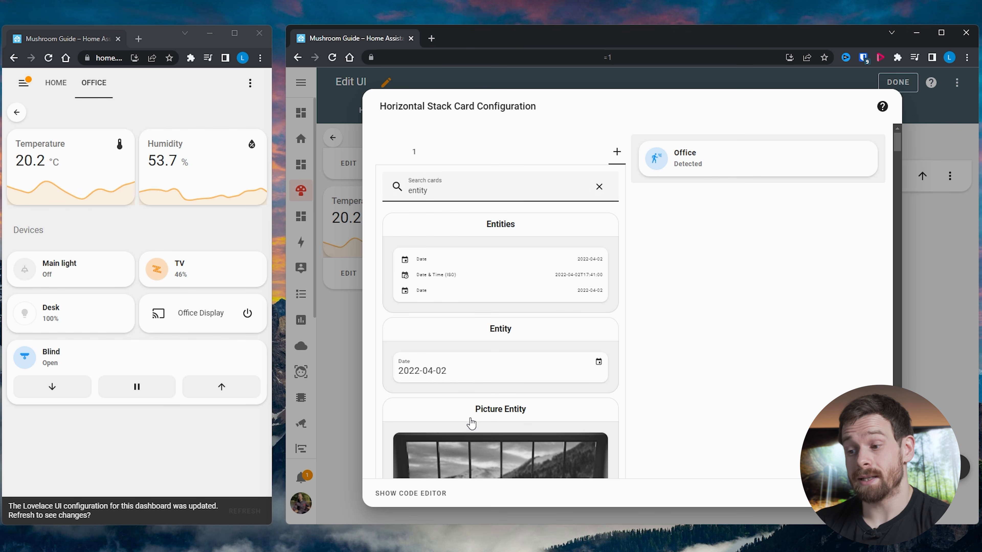
pyautogui.scroll(-10, 471, 421)
pyautogui.scroll(-3, 510, 334)
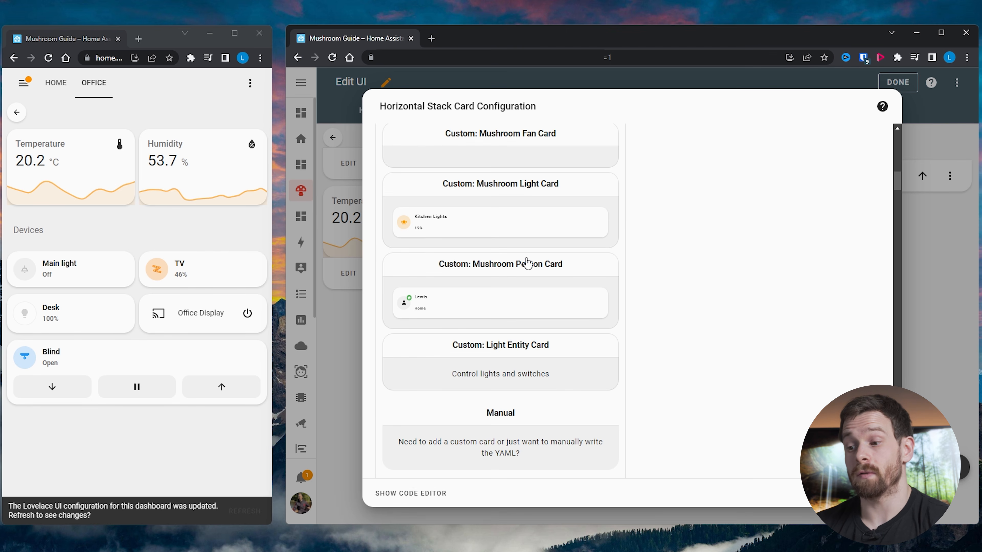
pyautogui.scroll(4, 513, 287)
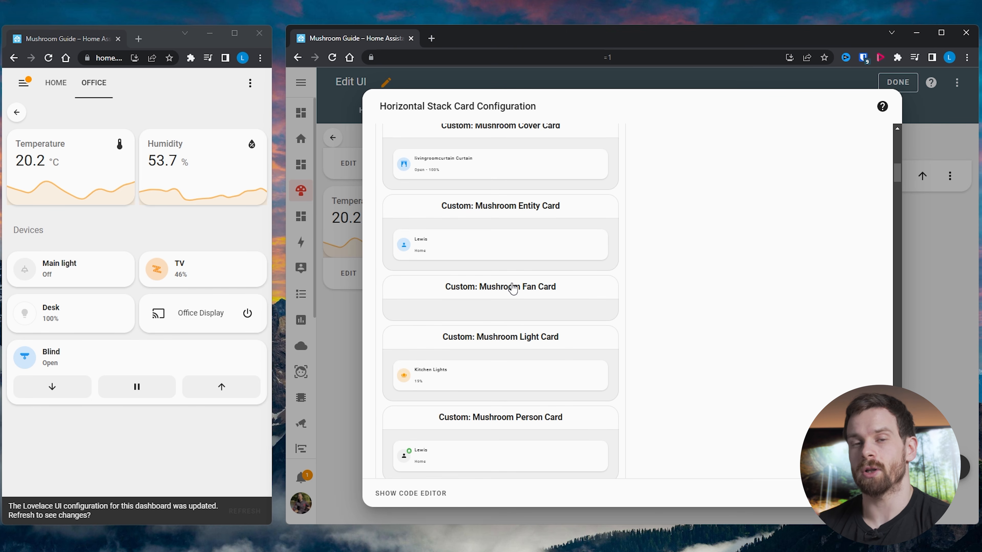
pyautogui.click(507, 235)
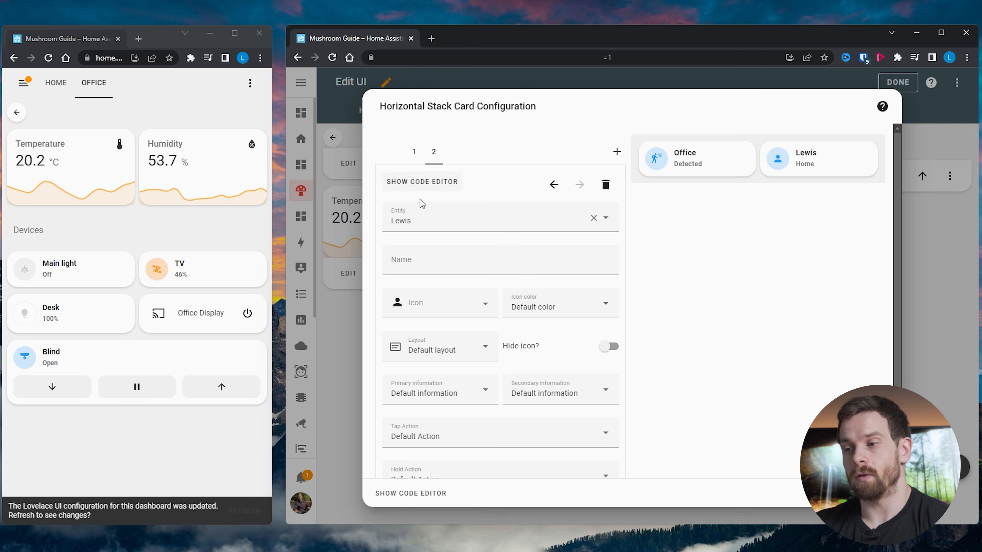
# Step: Set the second card's entity to Office Motion Battery, name it Battery with a green icon, save the stack and refresh the preview dashboard
pyautogui.doubleClick(424, 224)
pyautogui.write('Office ')
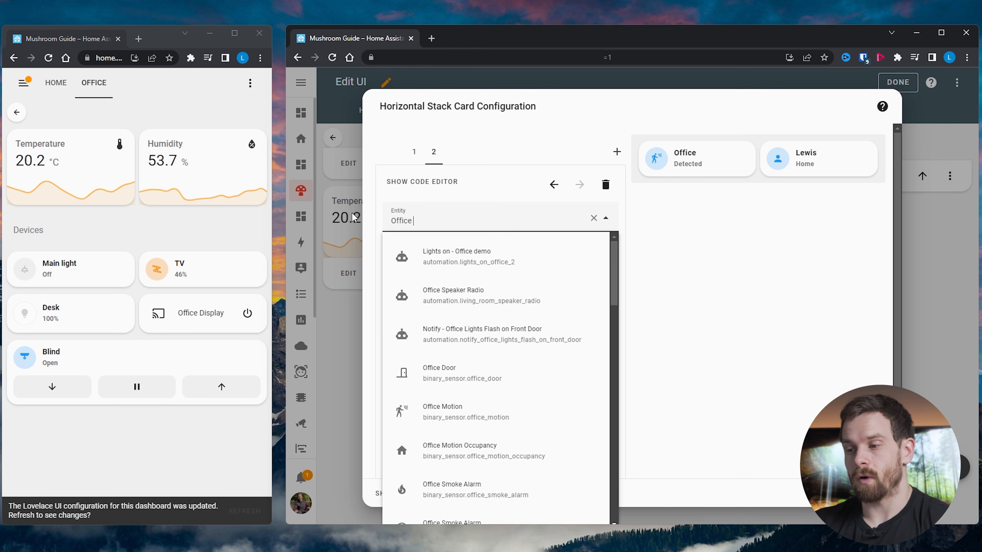
pyautogui.write('motion')
pyautogui.click(454, 333)
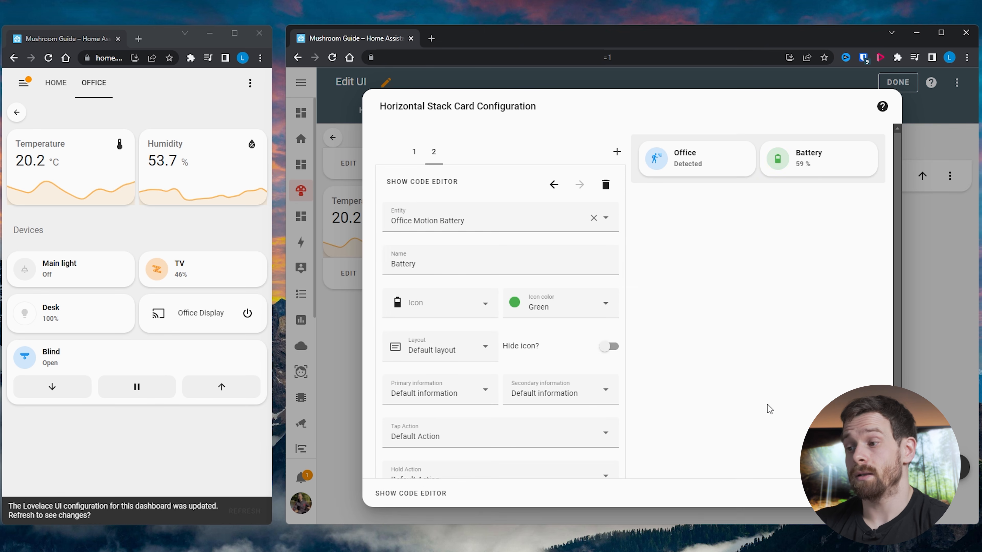
pyautogui.click(883, 494)
pyautogui.click(246, 511)
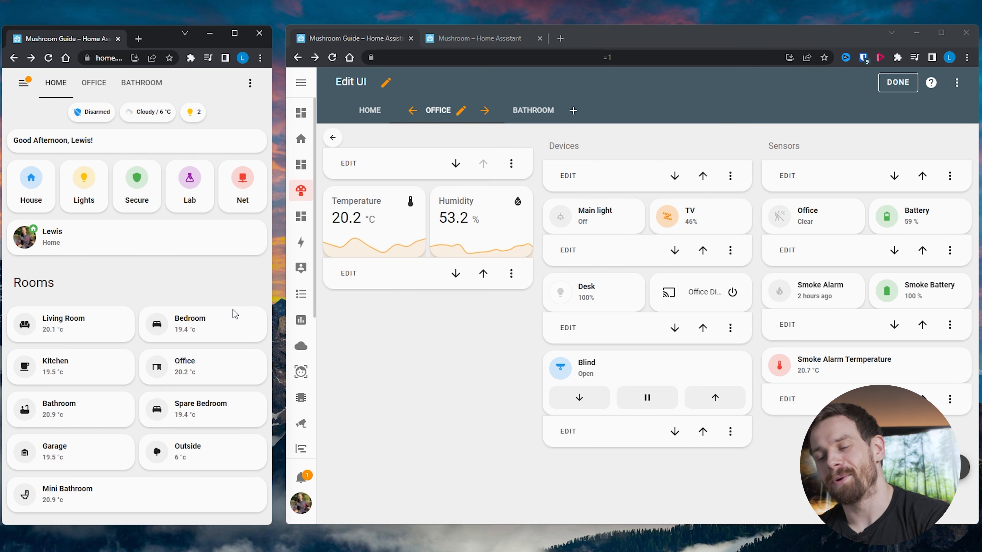
# Step: Open the Office view from its room card, look over its devices and sensors, and return to the Home view
pyautogui.click(232, 377)
pyautogui.scroll(-1, 131, 290)
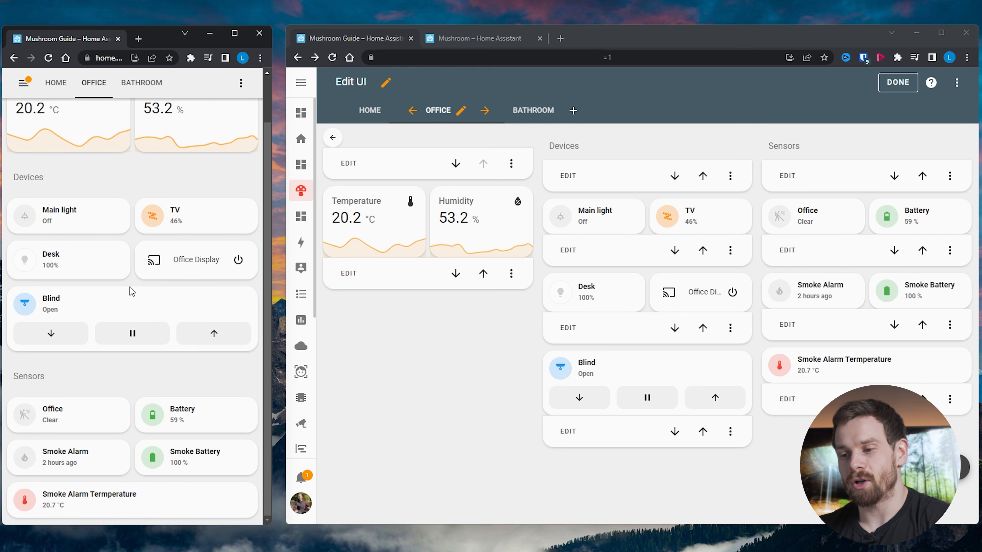
pyautogui.scroll(1, 131, 290)
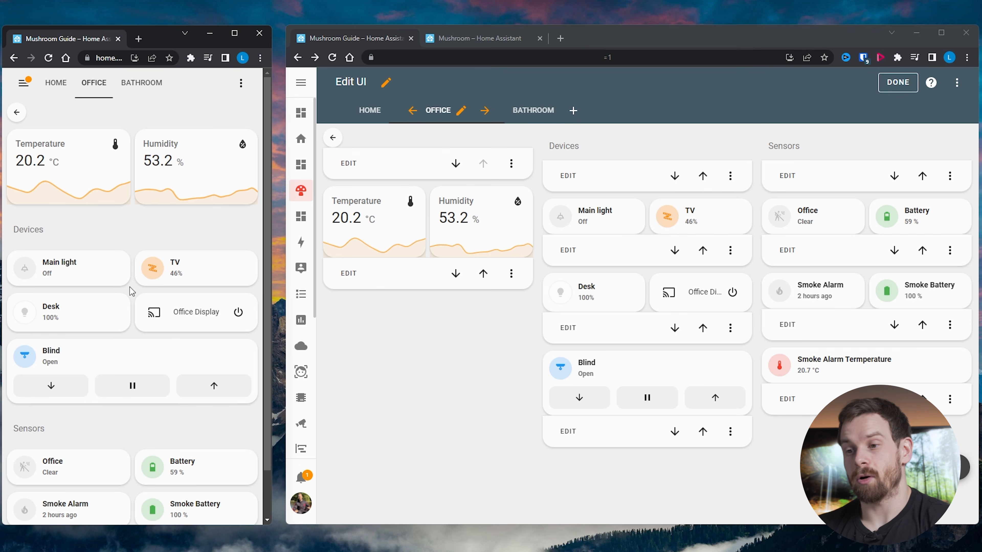
pyautogui.click(20, 111)
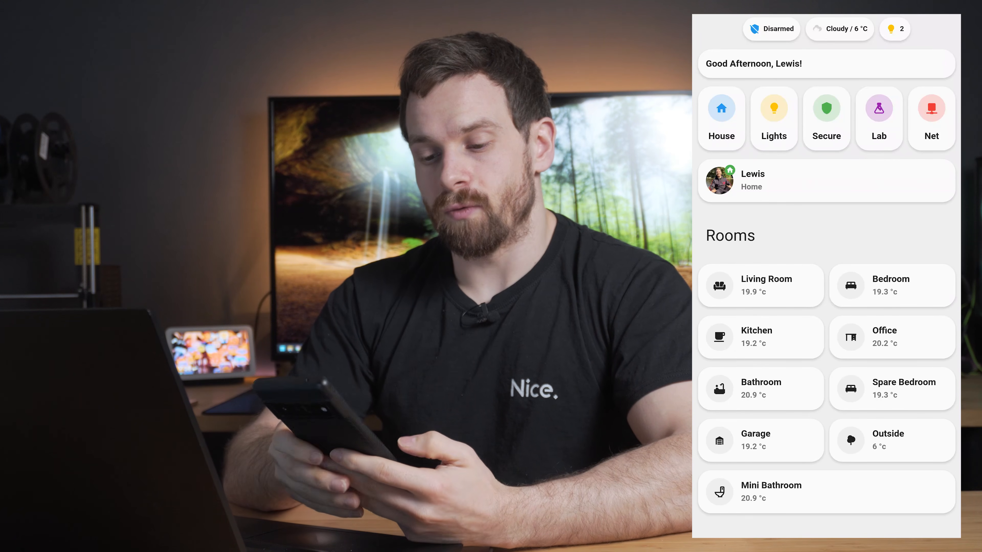
# Step: Open the Bedroom view from its room card, look through its graphs, devices and sensors, and return to the Home view
pyautogui.click(892, 286)
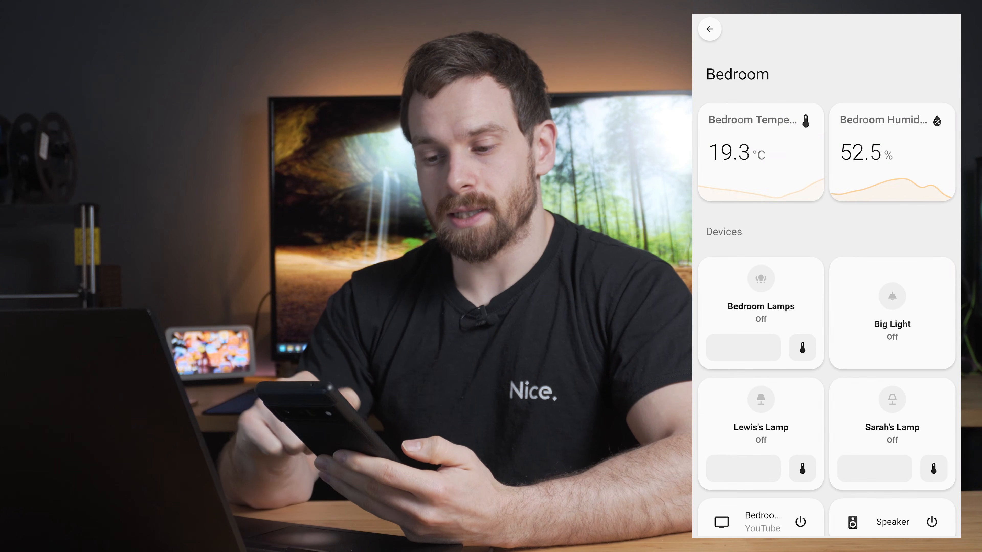
pyautogui.scroll(-8, 826, 271)
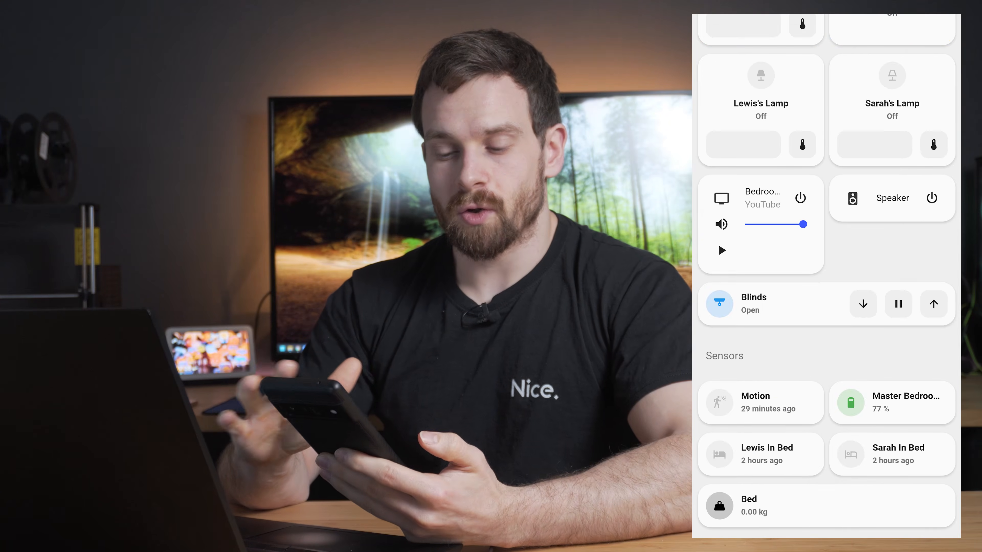
pyautogui.scroll(6, 826, 271)
pyautogui.scroll(2, 826, 271)
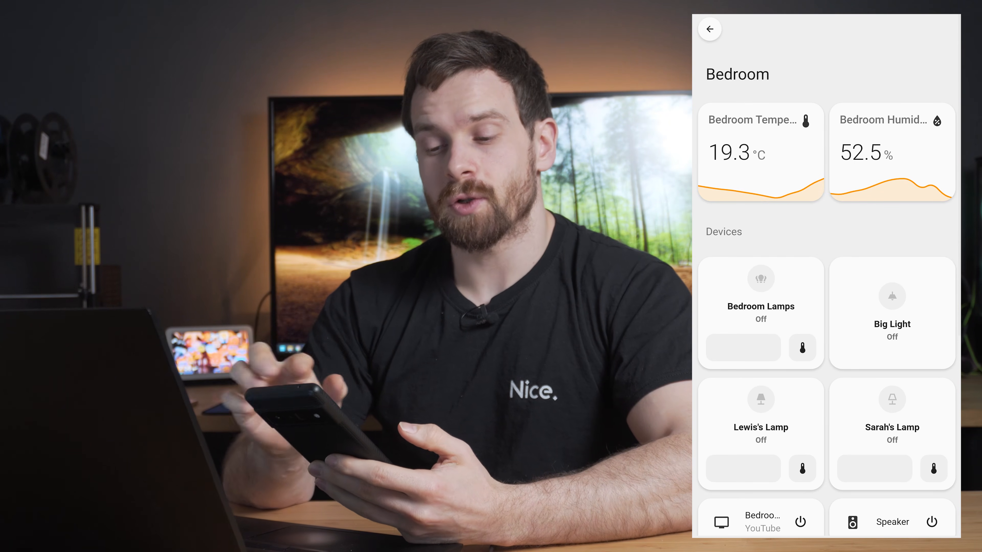
pyautogui.click(710, 29)
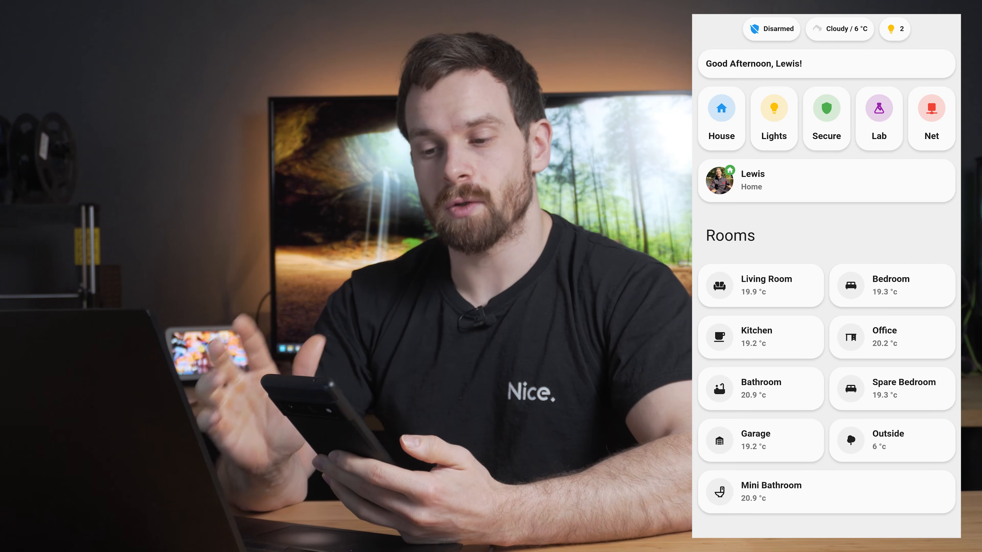
# Step: Open the House view and examine the security view's alarm keypad, cameras, motion sensors and door sensors
pyautogui.click(721, 119)
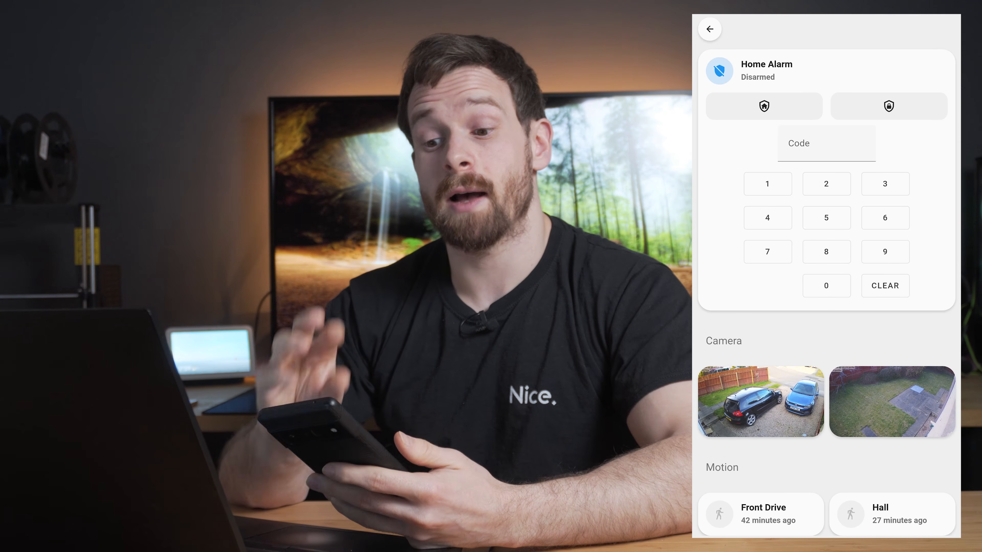
pyautogui.scroll(-5, 826, 270)
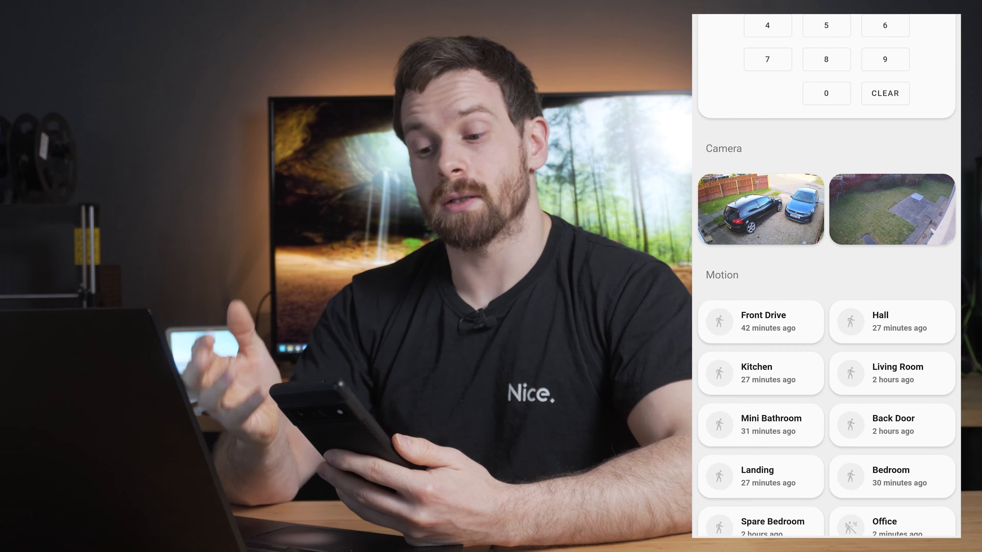
pyautogui.scroll(-5, 827, 270)
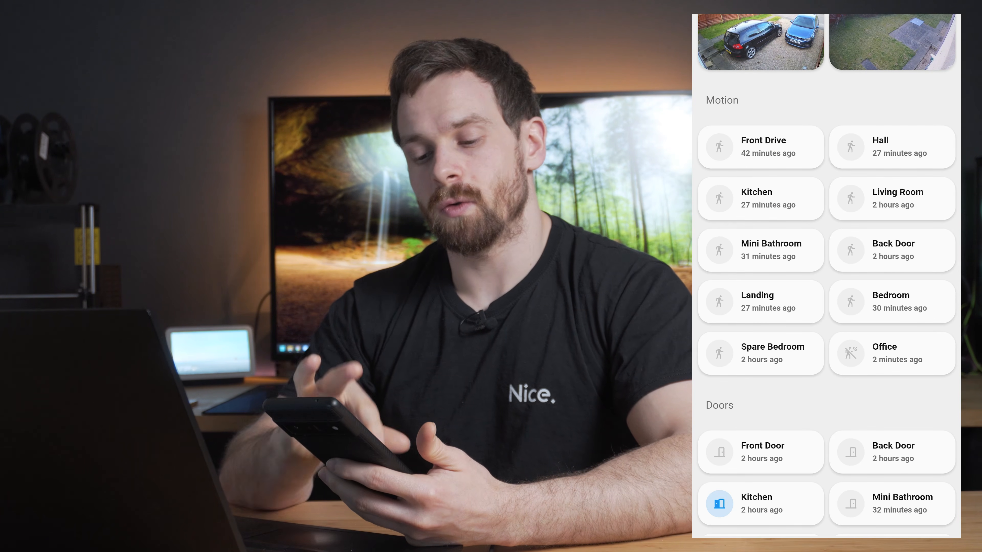
pyautogui.scroll(-3, 826, 271)
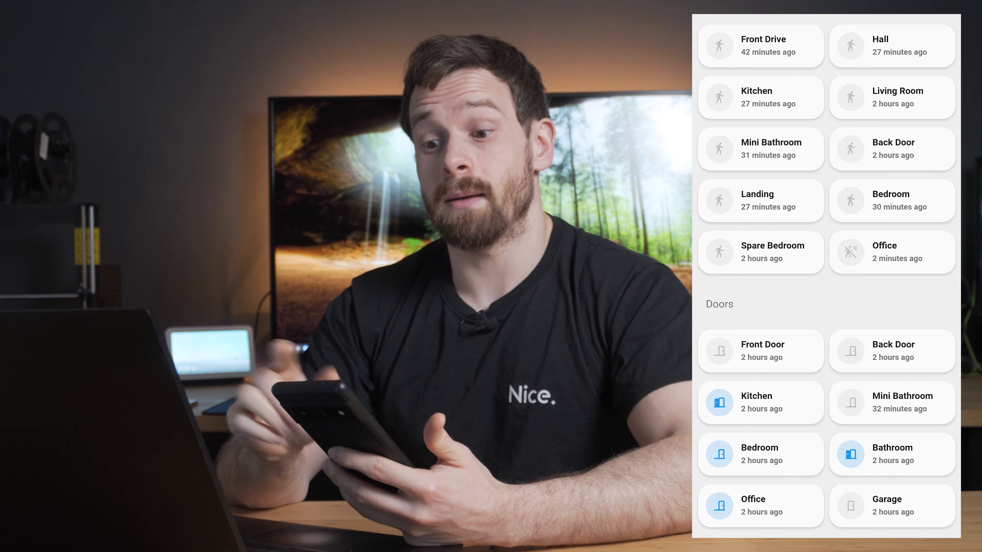
pyautogui.scroll(5, 826, 271)
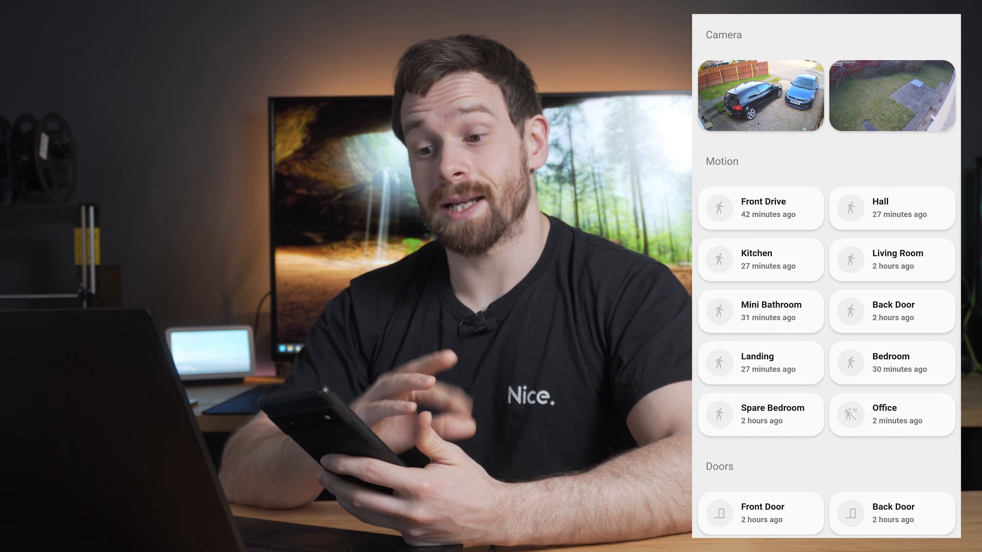
pyautogui.scroll(4, 827, 271)
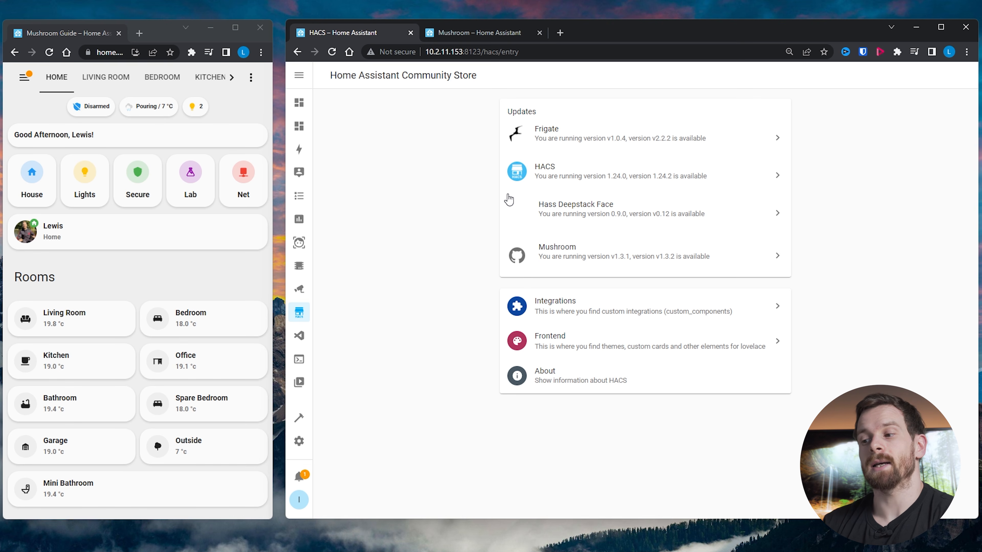
# Step: In the HACS Frontend section, search the repositories for "kiosk" and open Kiosk Mode
pyautogui.click(724, 343)
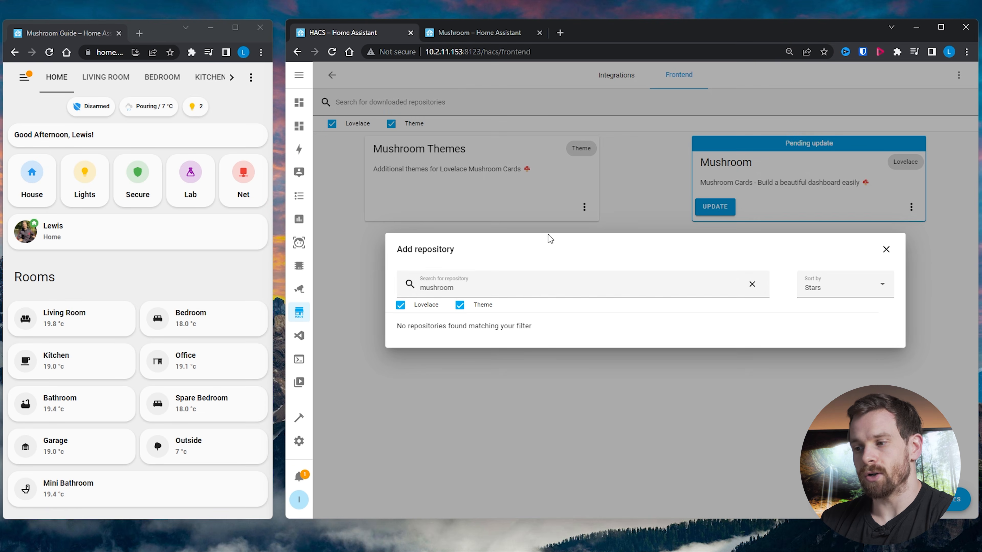
pyautogui.moveTo(475, 288); pyautogui.dragTo(396, 288)
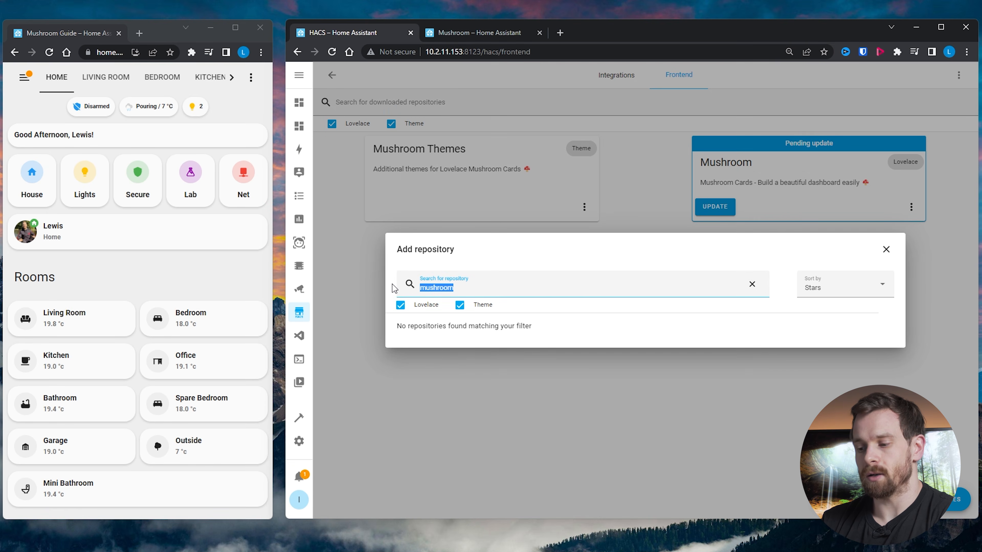
pyautogui.write('kiosk')
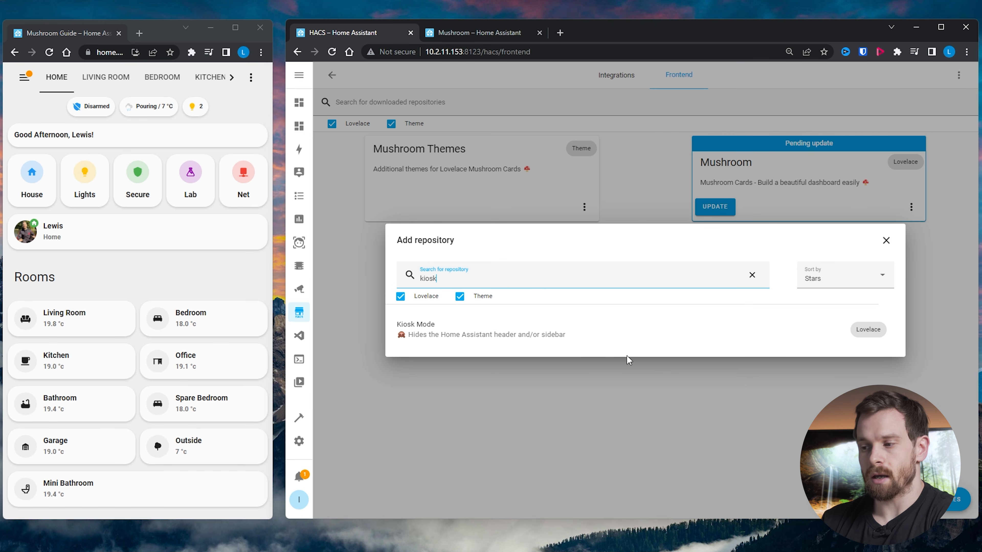
pyautogui.click(670, 333)
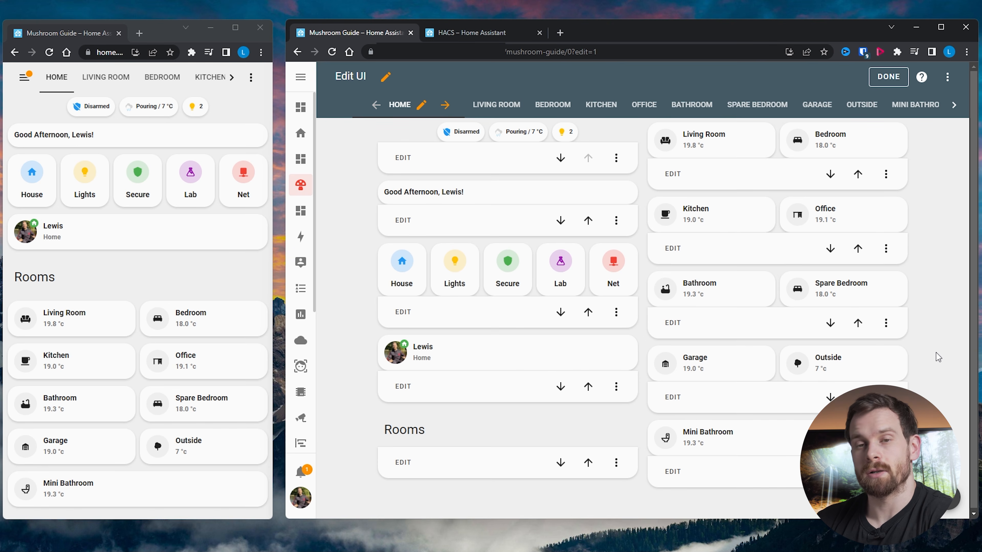
# Step: In the dashboard's raw configuration, add a kiosk_mode block containing hide_header: true above the views section
pyautogui.click(947, 79)
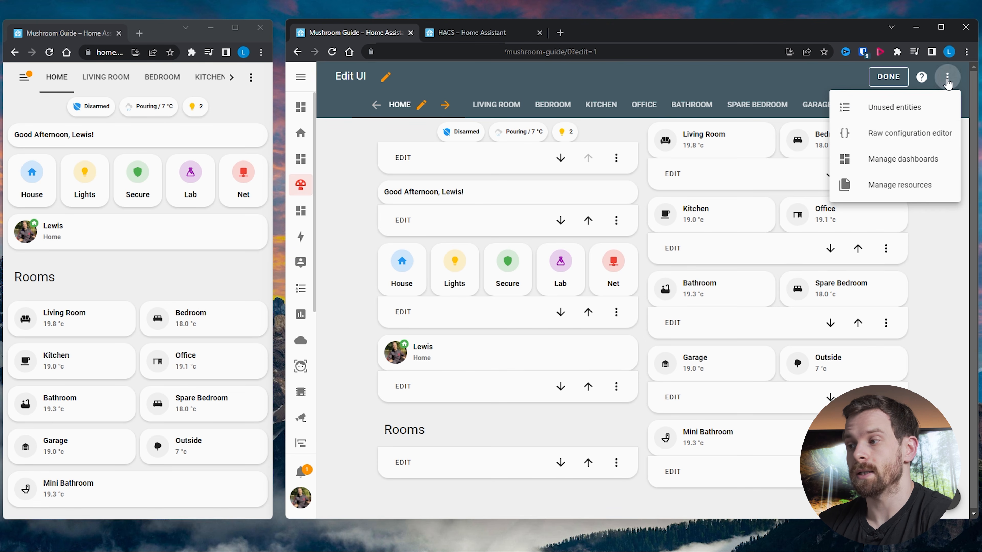
pyautogui.click(941, 144)
pyautogui.click(342, 110)
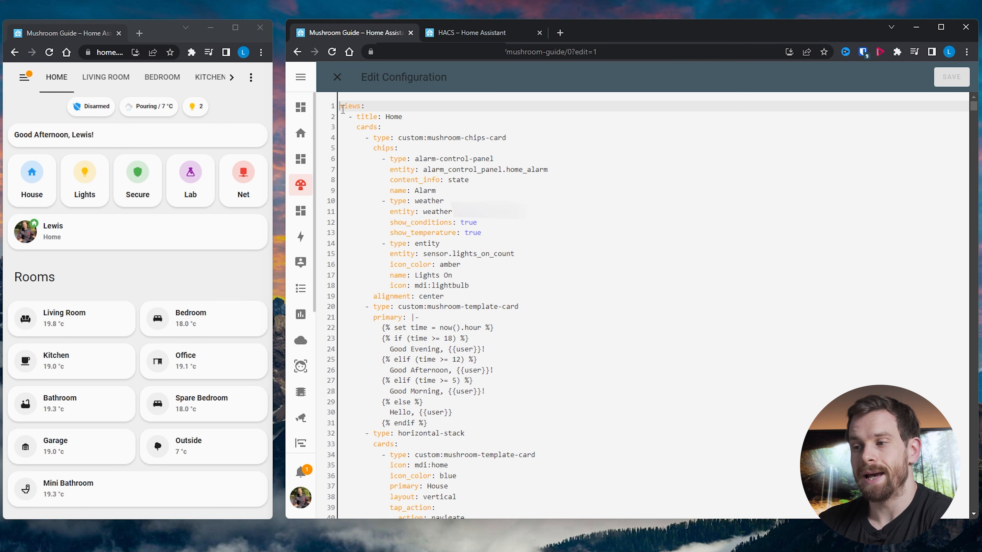
pyautogui.press('Return')
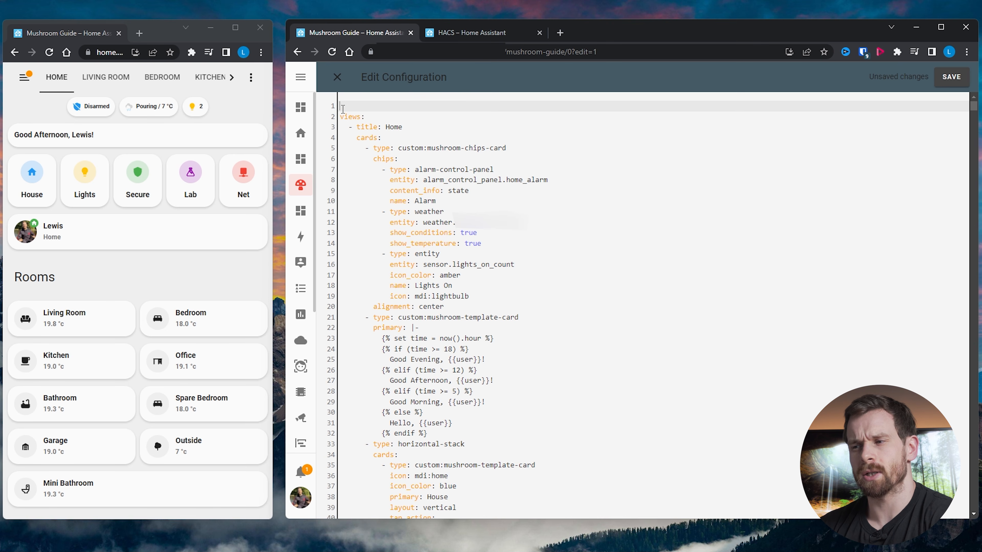
pyautogui.write('kiosk_mode:')
pyautogui.press('Return')
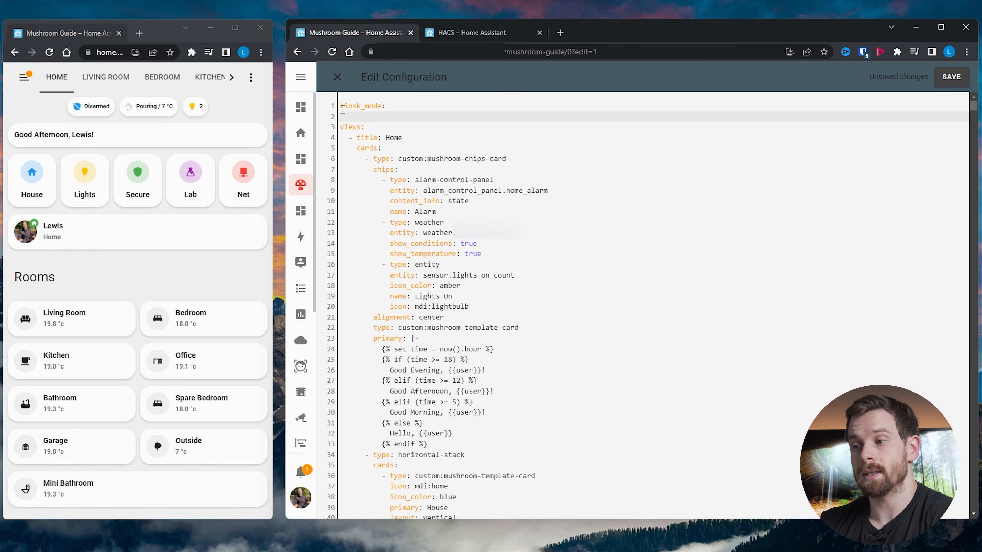
pyautogui.write('hide')
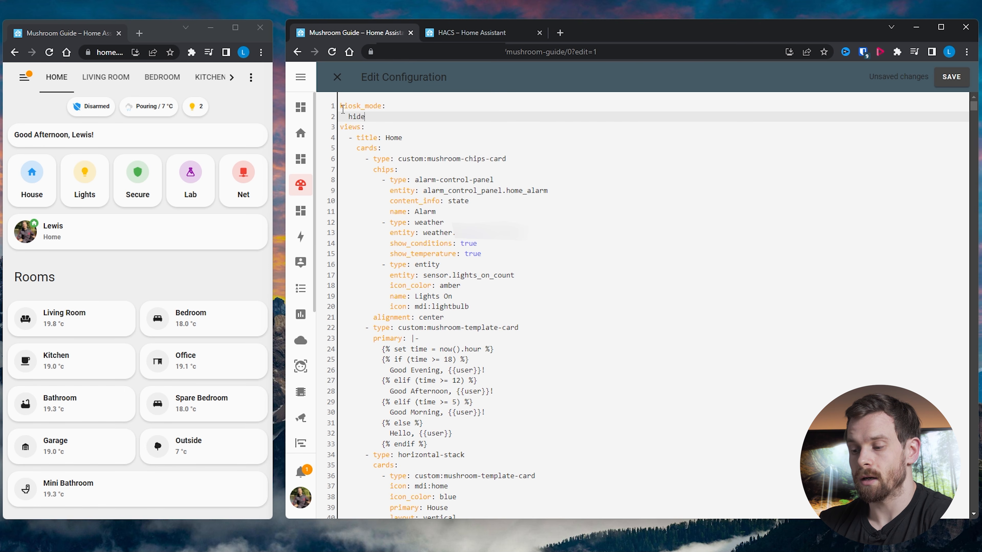
pyautogui.write('_header:')
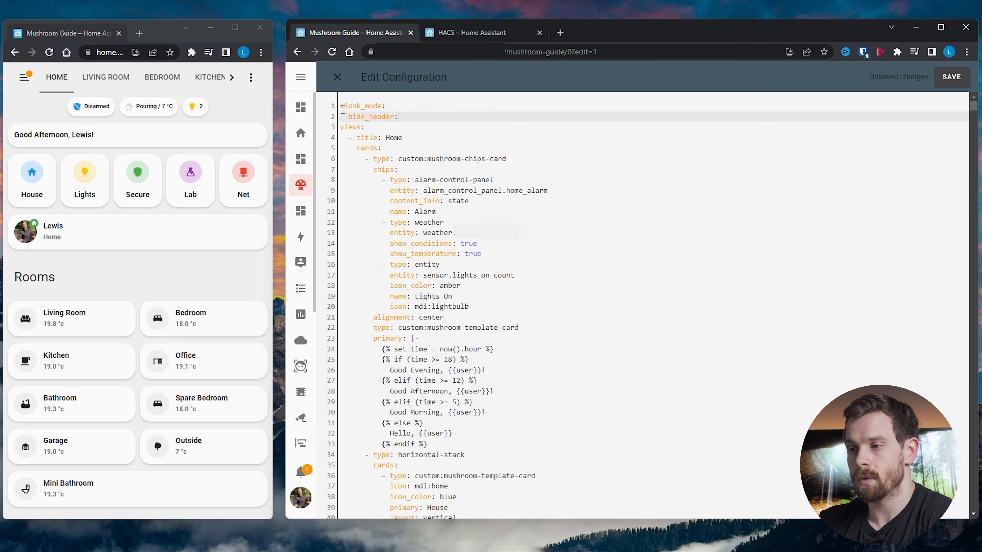
pyautogui.write(' true')
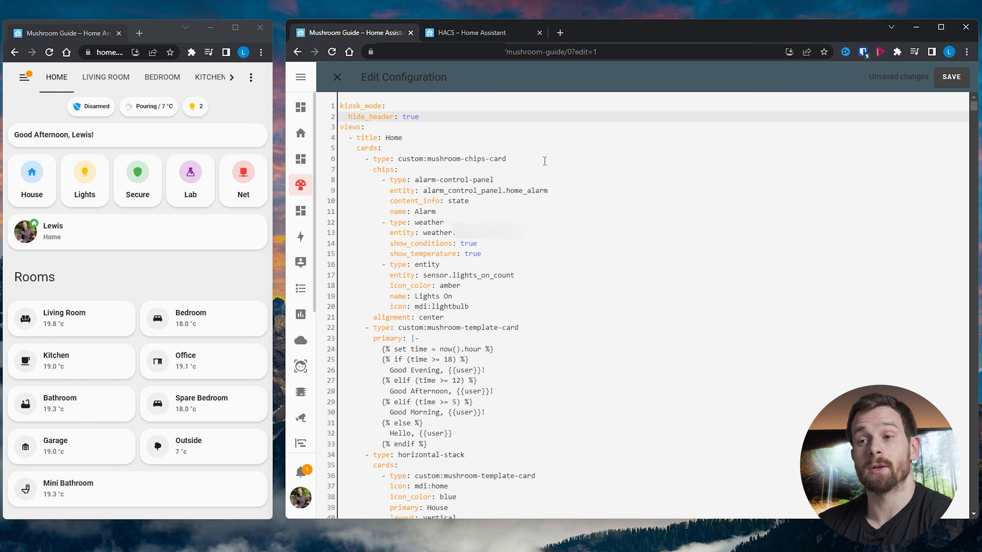
# Step: Save the raw configuration, close it, finish editing the dashboard and reload the page
pyautogui.click(952, 78)
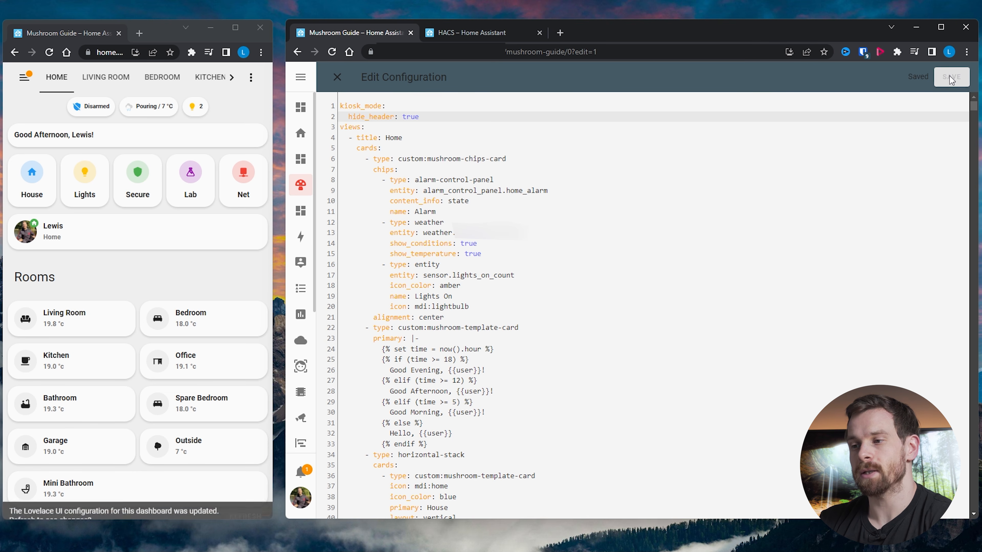
pyautogui.click(336, 78)
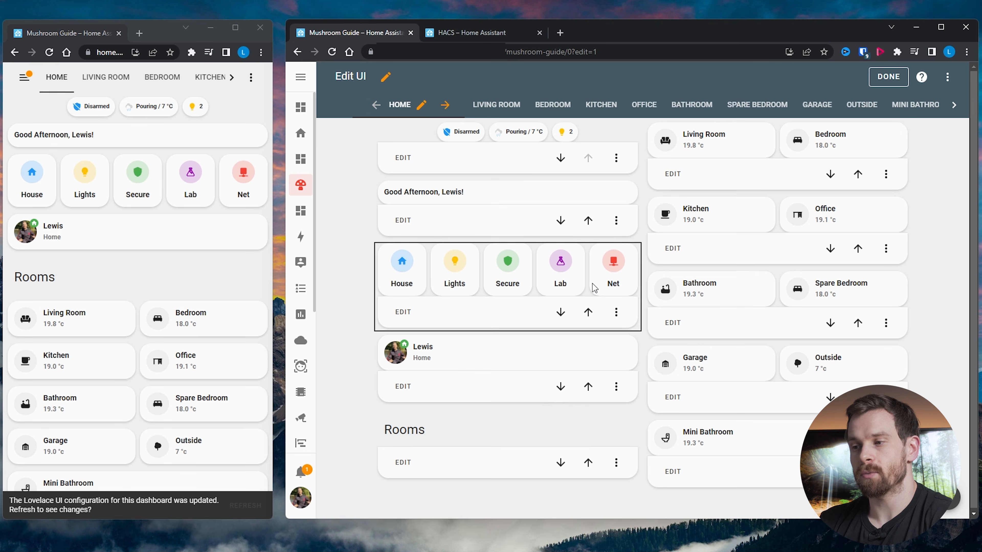
pyautogui.click(889, 76)
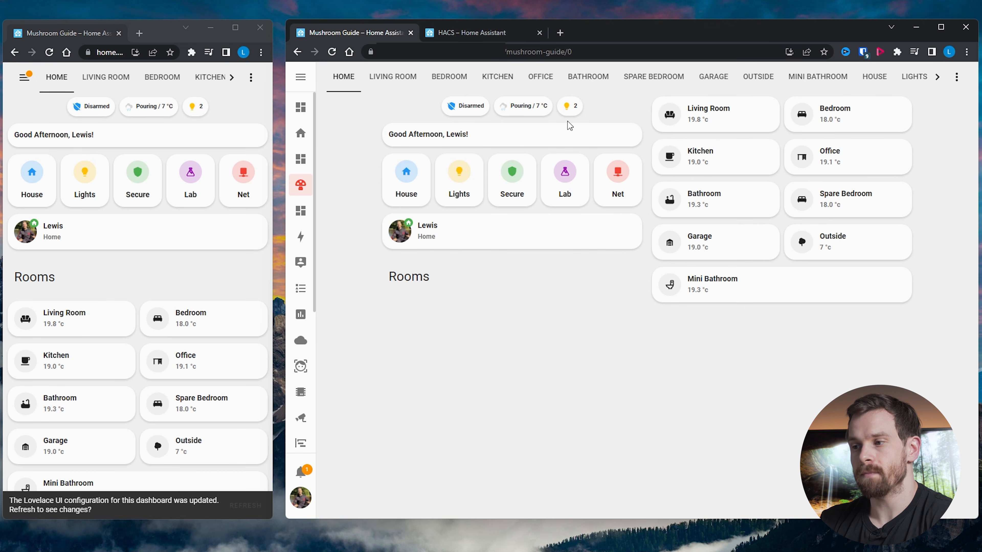
pyautogui.click(332, 51)
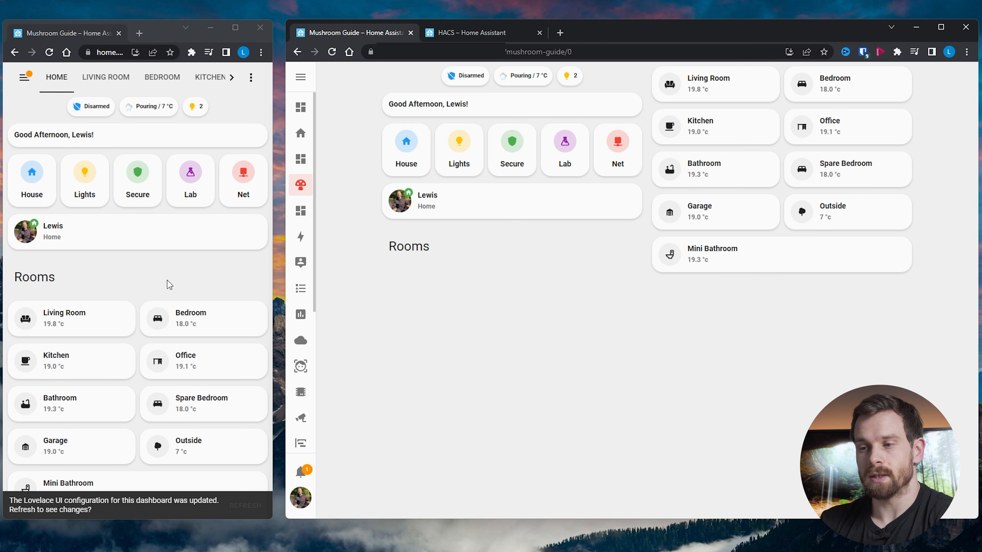
# Step: Refresh the dashboard in the narrow browser window to apply the updated configuration, and check that its sidebar still opens and closes
pyautogui.click(246, 506)
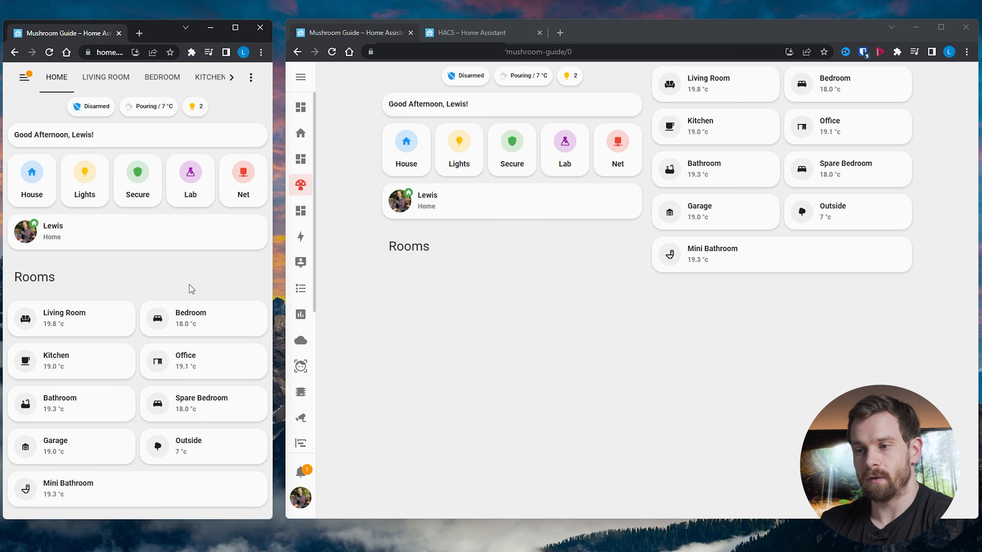
pyautogui.click(49, 52)
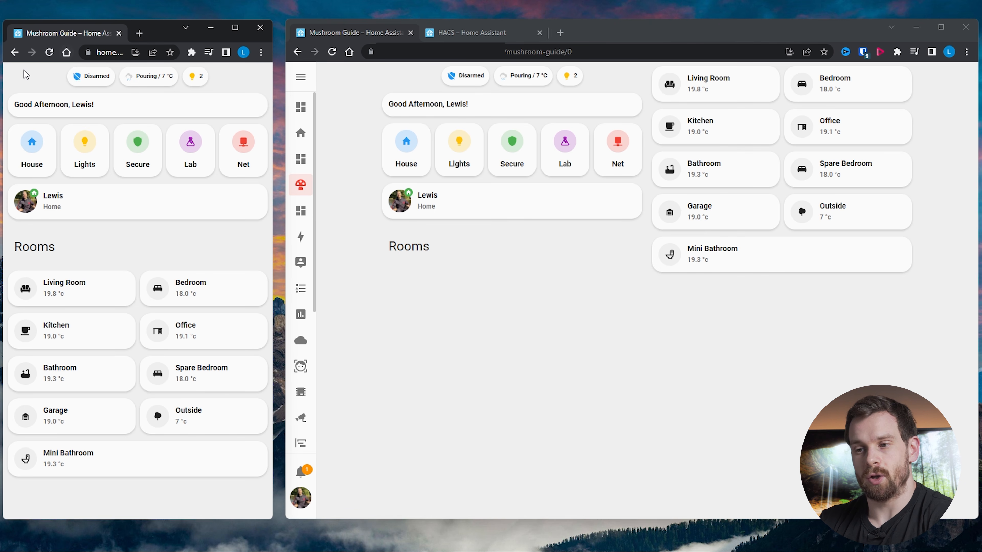
pyautogui.click(11, 87)
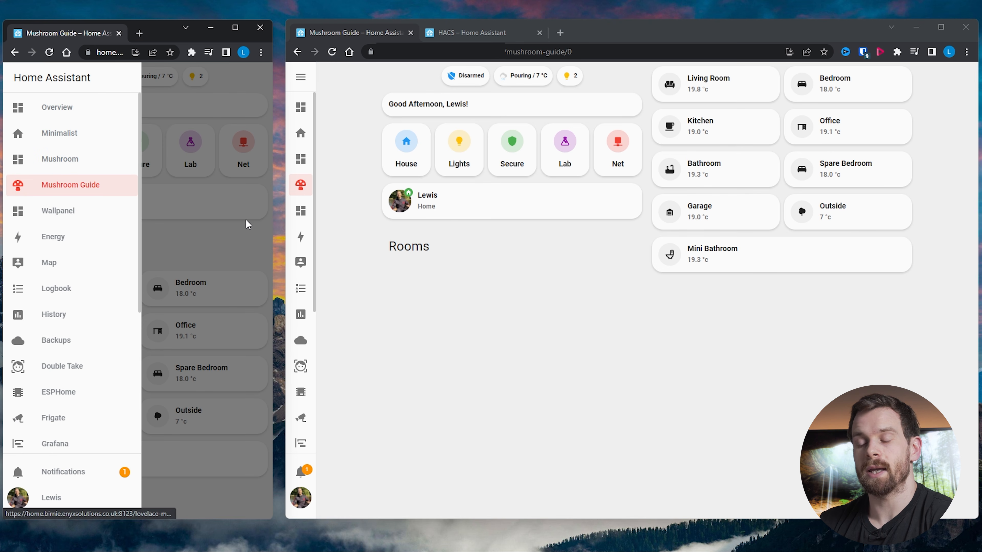
pyautogui.click(229, 234)
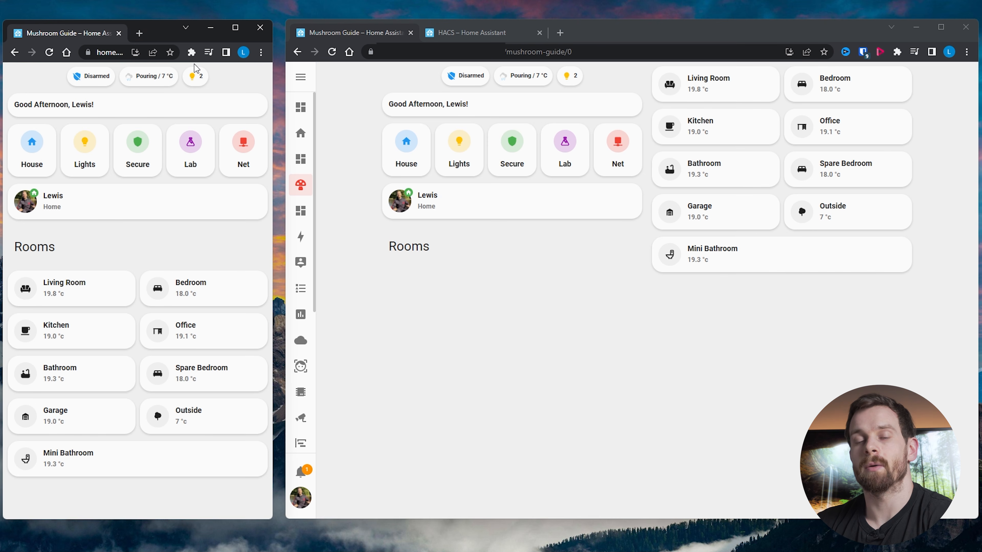
# Step: In the wide browser window, append ?disable_km to the Mushroom Guide dashboard's URL and load it to bypass Kiosk Mode
pyautogui.click(487, 327)
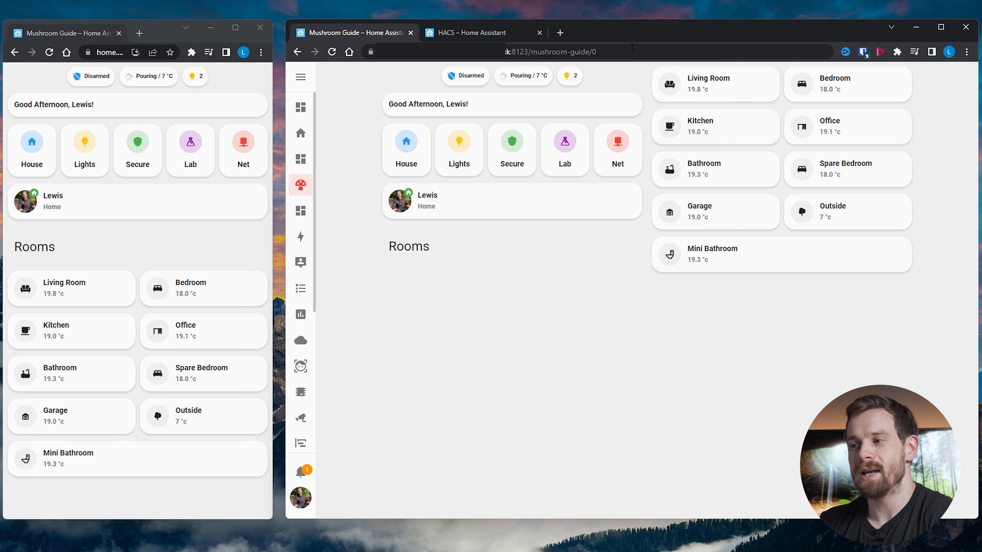
pyautogui.click(649, 56)
pyautogui.click(666, 55)
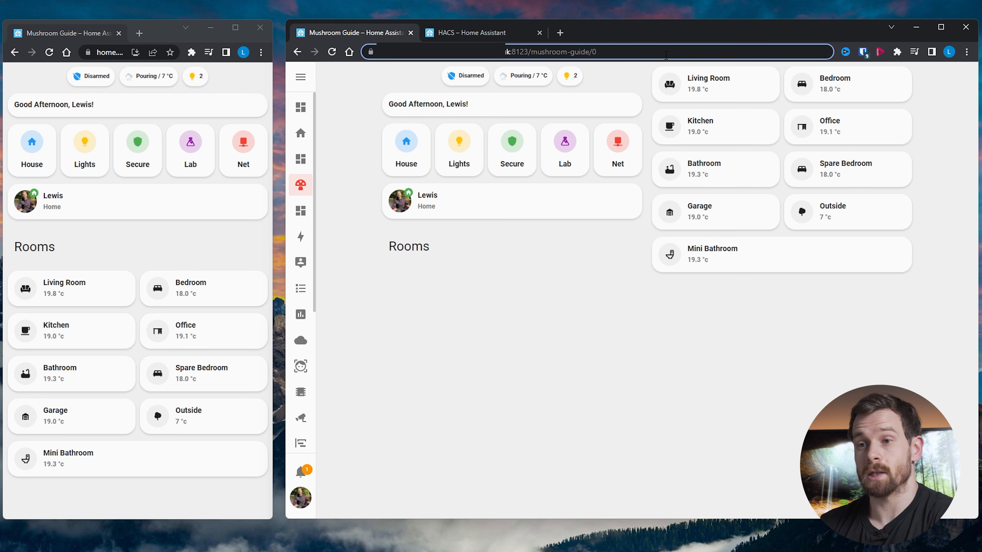
pyautogui.write('?')
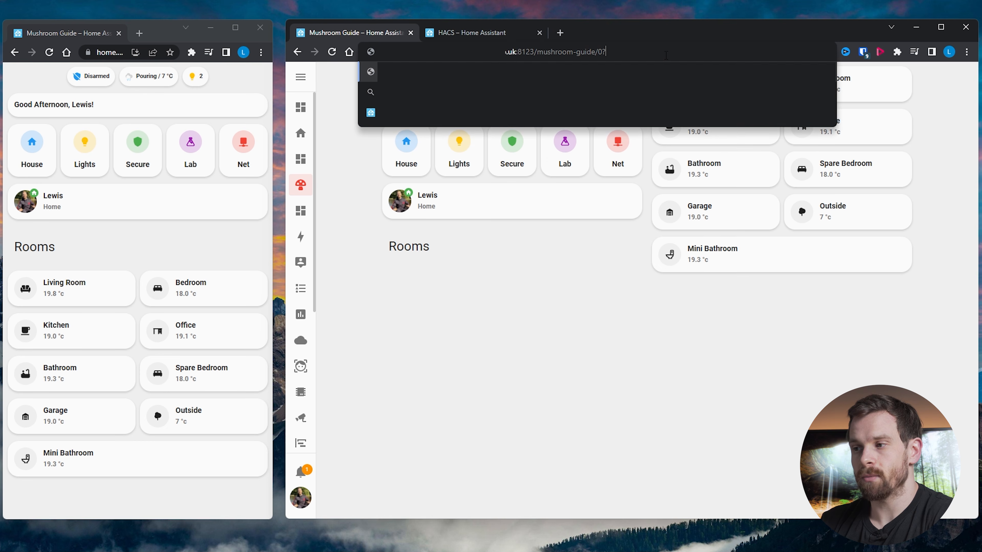
pyautogui.write('disable_km')
pyautogui.press('Return')
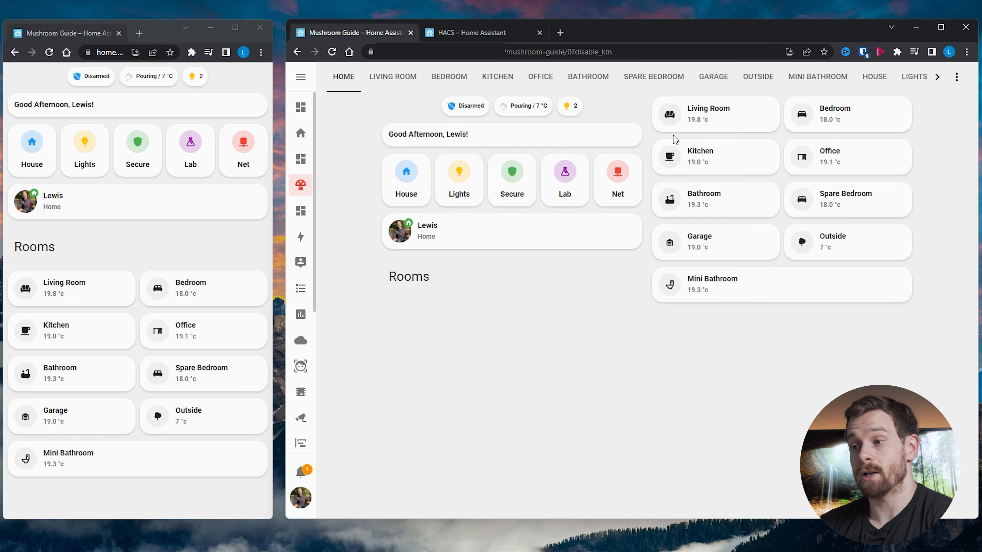